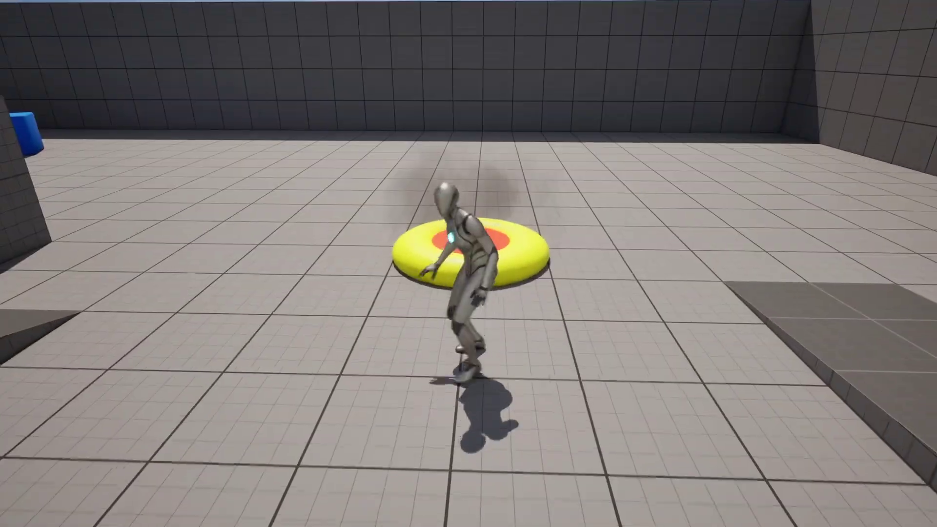
key(w)
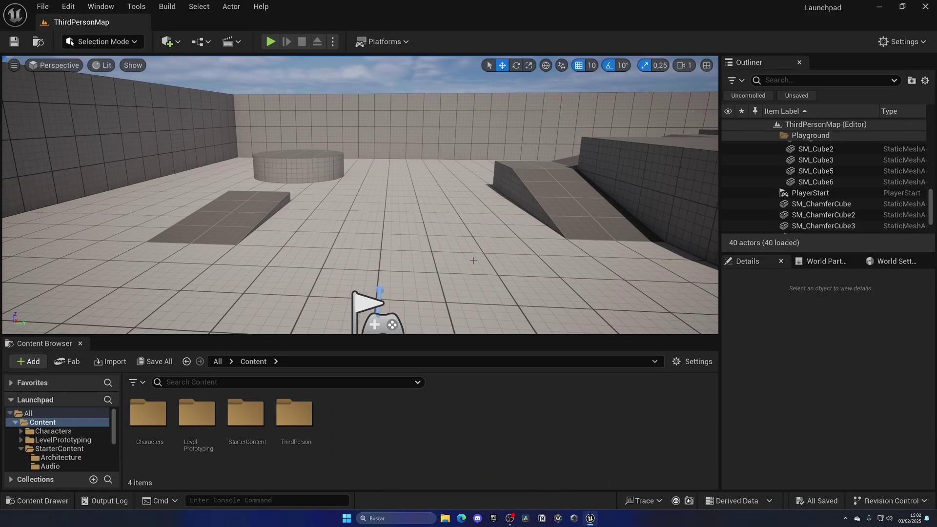
Step: Create an Actor Blueprint class named BP_Launchpad in the Content folder and dock its editor beside the level
right_click(418, 429)
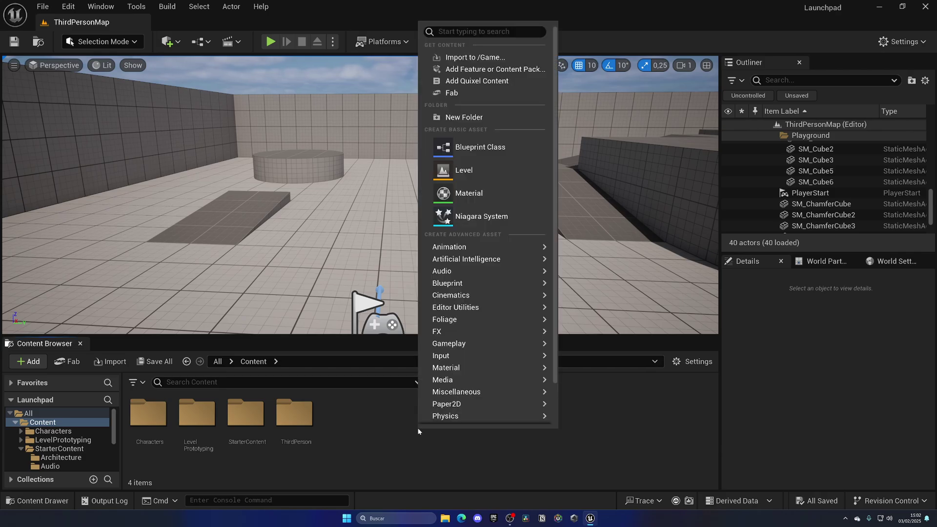
click(483, 155)
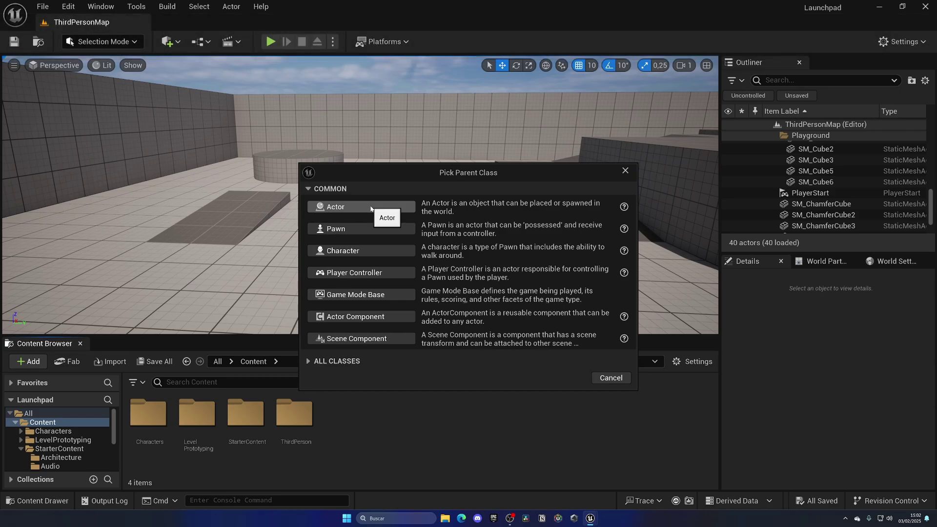
click(370, 209)
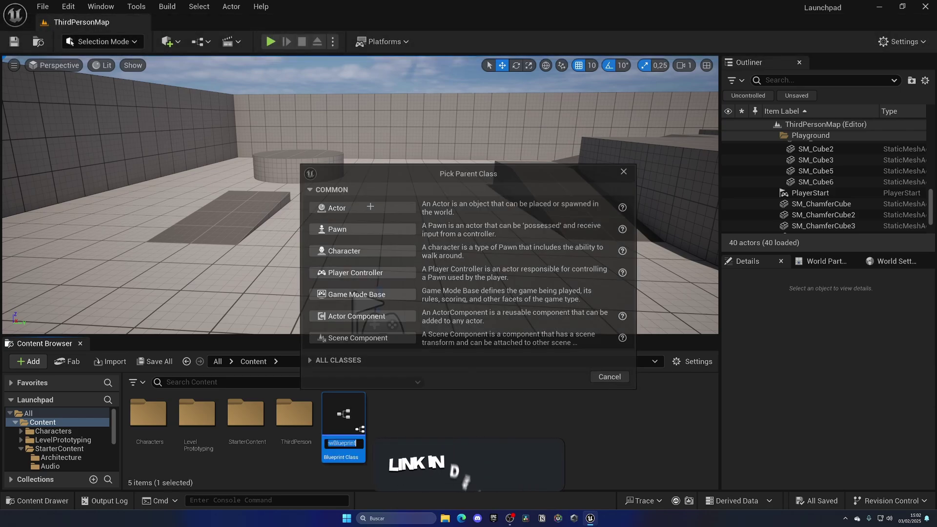
text(BP_)
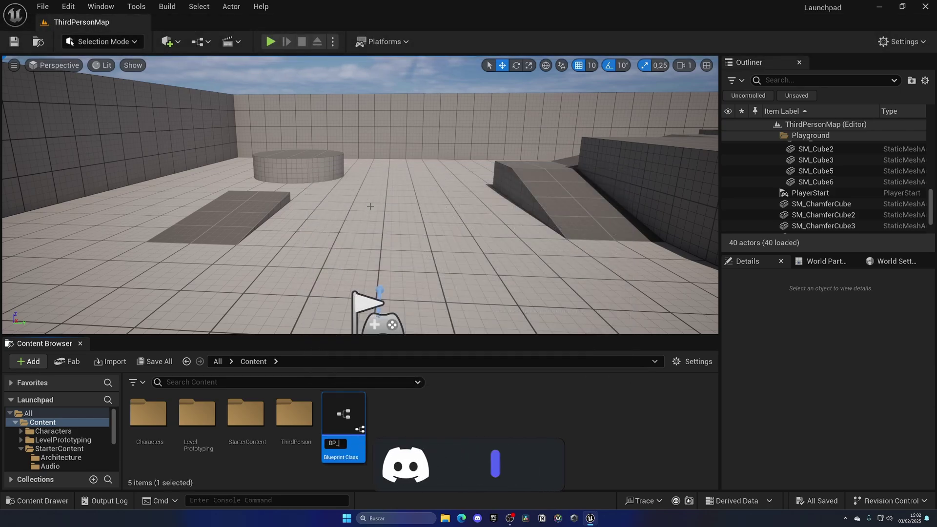
key(BackSpace)
key(BackSpace)
text(Launchpad)
key(Return)
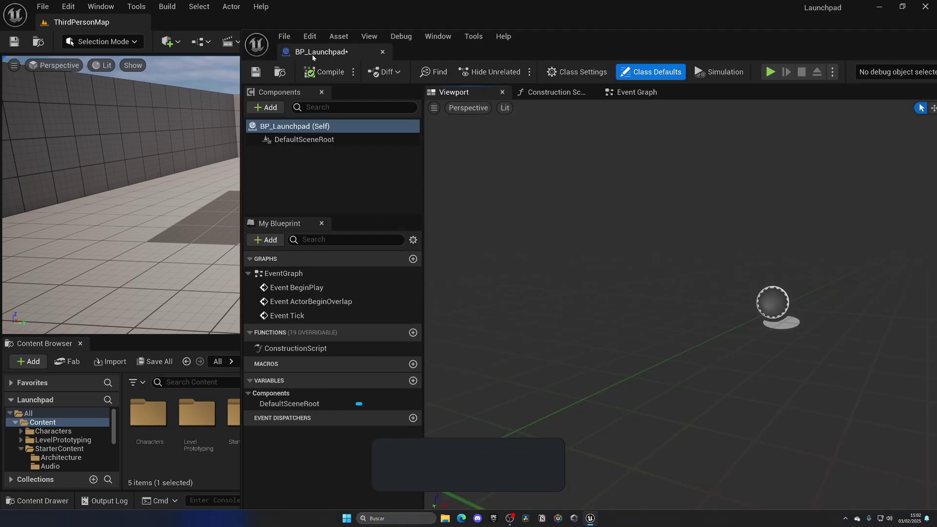
drag(312, 54, 235, 26)
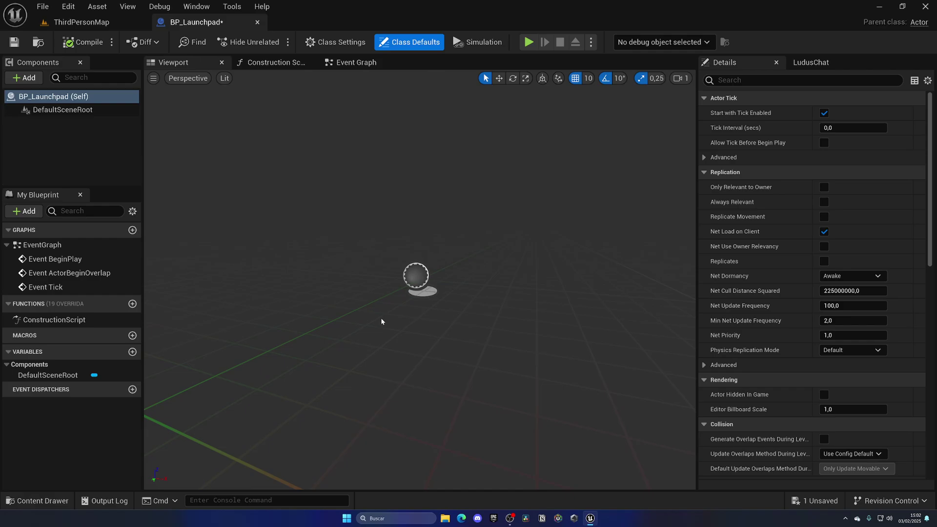
Step: Add the Starter Content pack to the project from the level's content browser
click(90, 22)
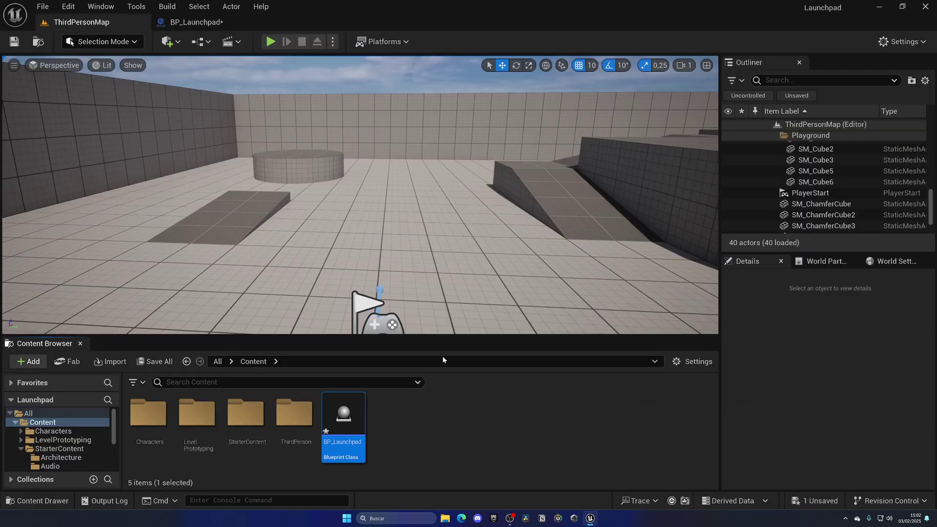
double_click(248, 421)
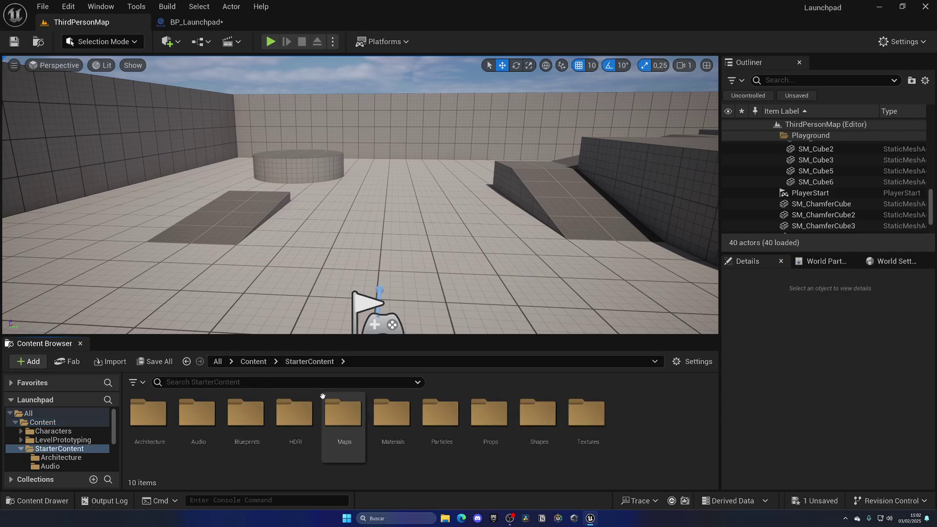
click(32, 361)
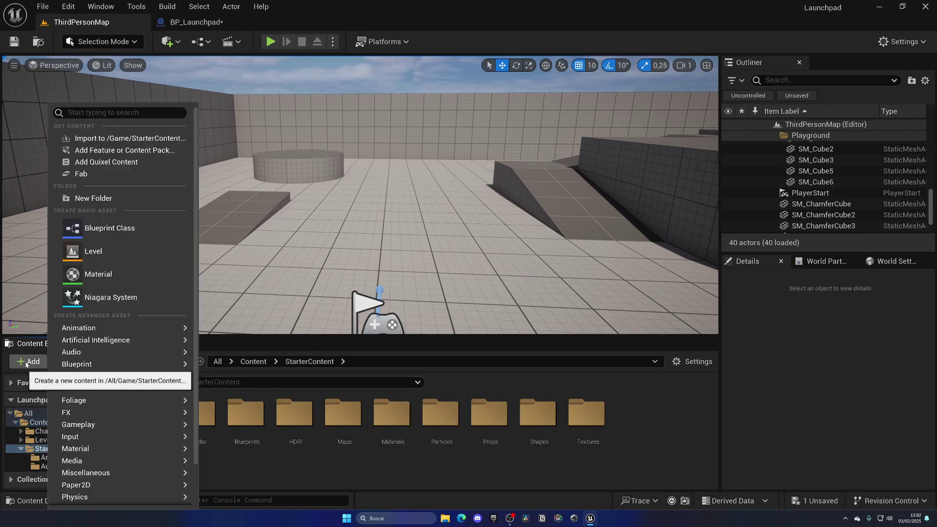
click(112, 151)
click(425, 187)
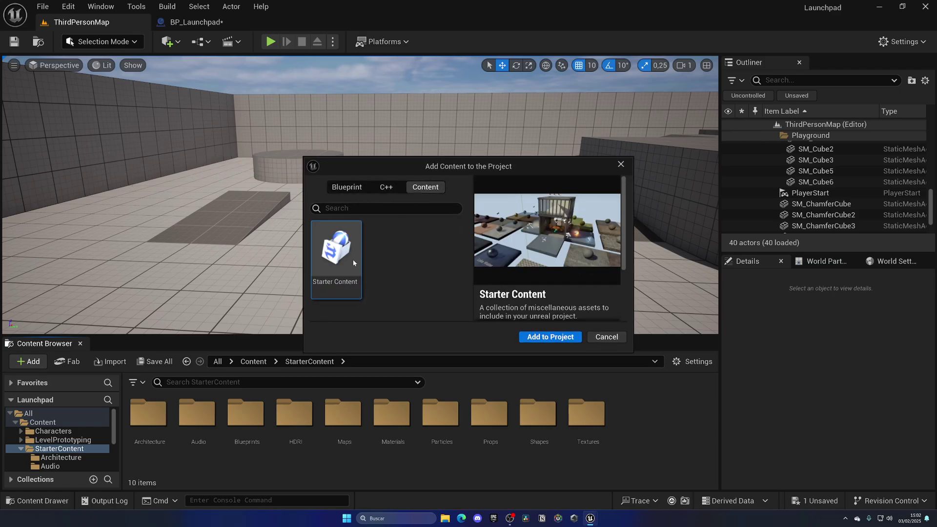
click(552, 338)
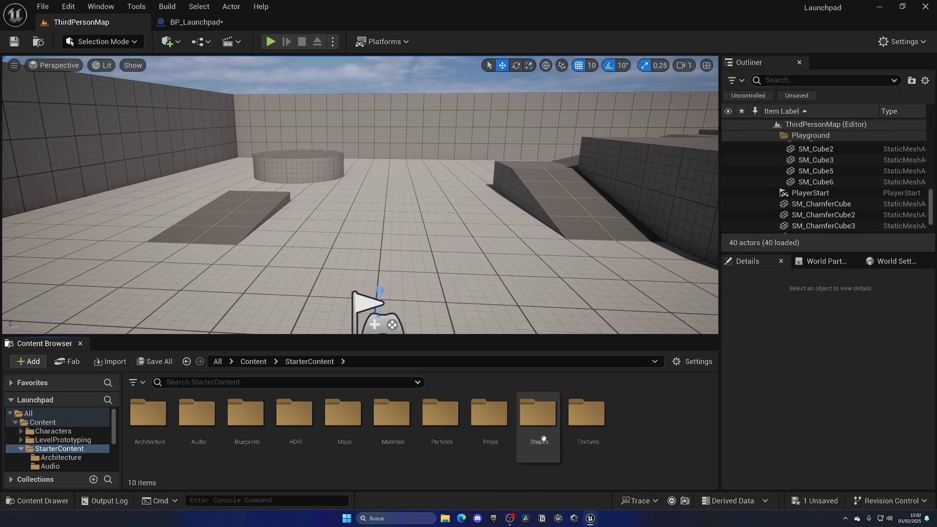
Step: Locate the Shape_Torus mesh in the StarterContent Shapes folder
double_click(538, 419)
drag(534, 336, 535, 307)
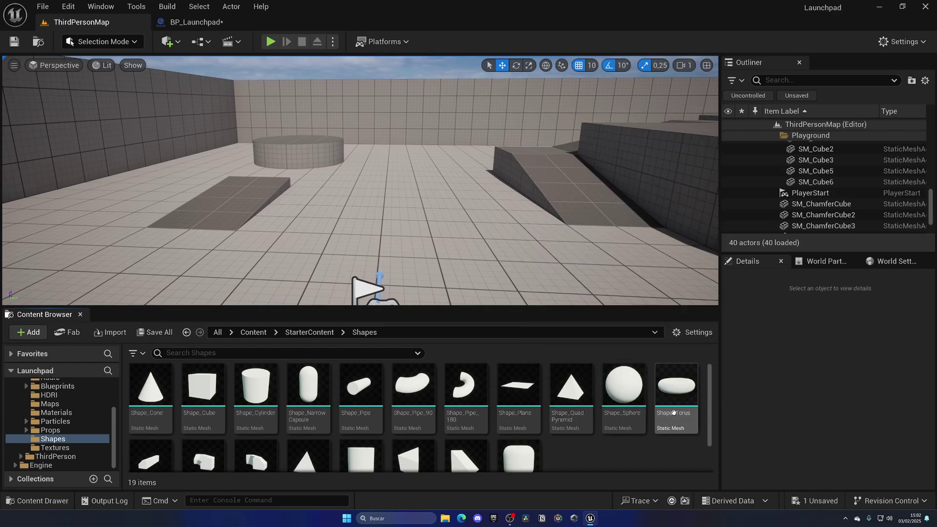
click(666, 399)
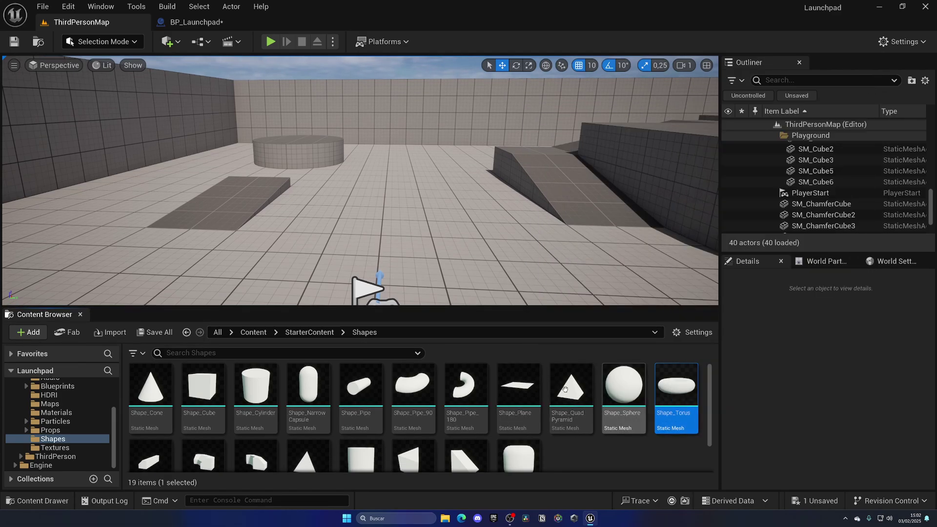
click(611, 448)
click(626, 424)
click(669, 420)
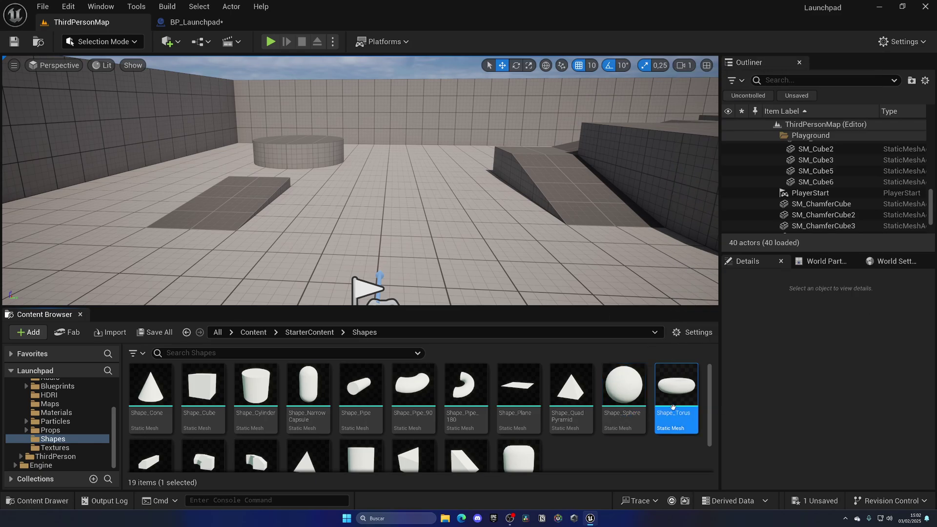
click(666, 452)
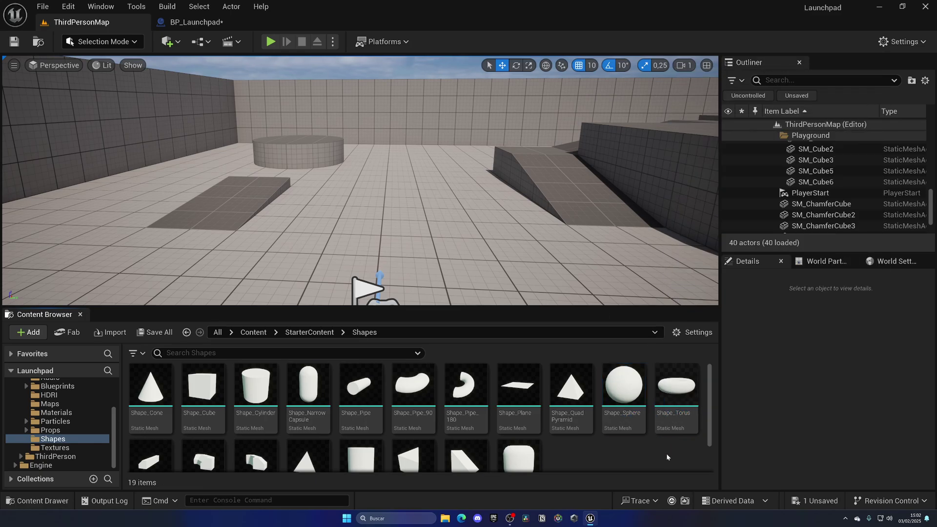
Step: Add a Static Mesh component named Base to the BP_Launchpad Blueprint
click(227, 23)
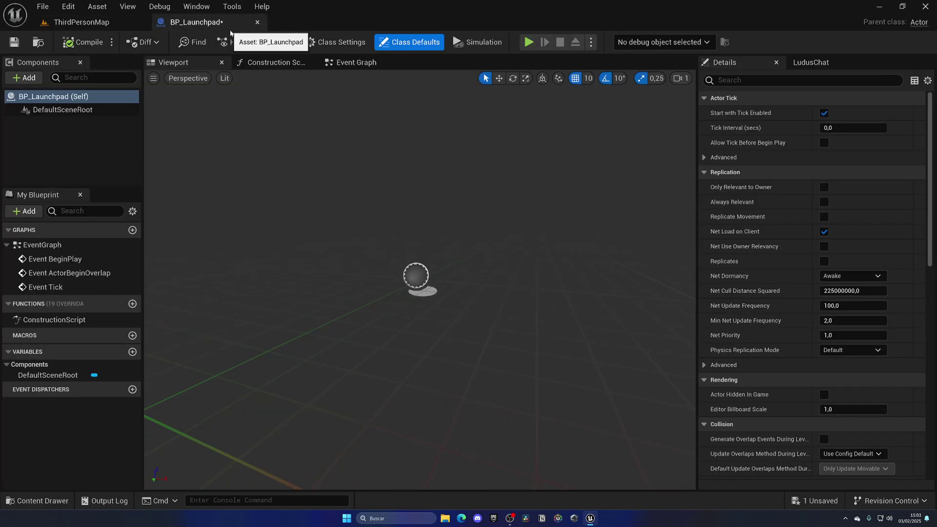
click(68, 98)
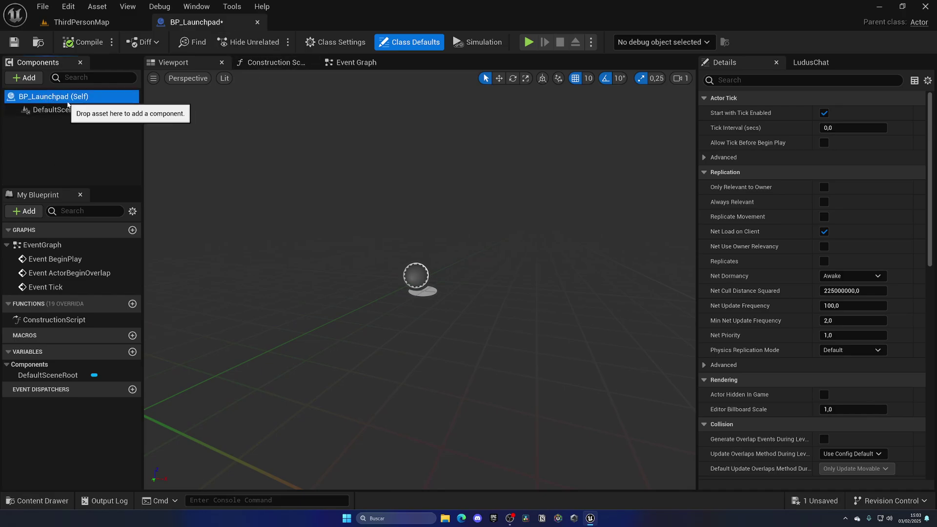
click(24, 77)
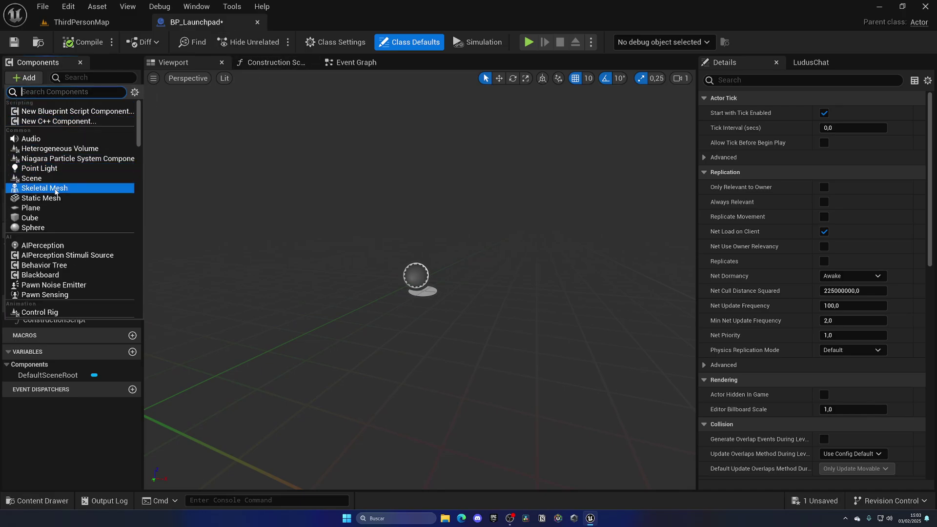
click(57, 197)
text(Base)
key(Return)
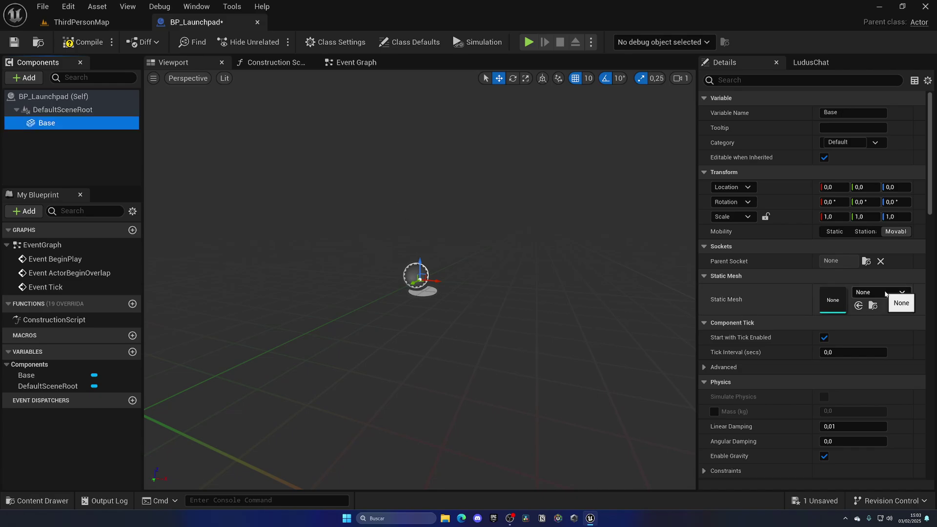
Step: Assign Shape_Torus as the static mesh of the Base component
click(885, 293)
text(torus)
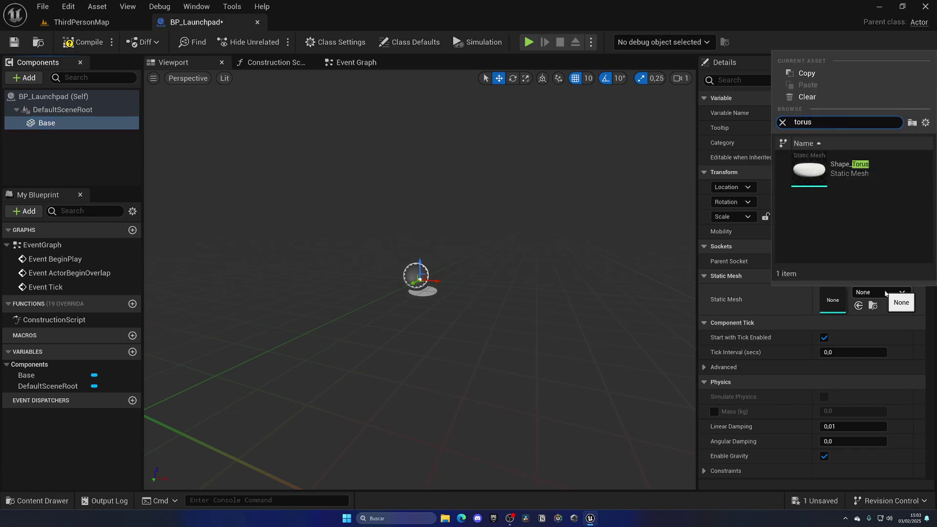
click(829, 168)
Step: Flatten the Base torus to a Z scale of 0.75, and compile and save the Blueprint
mouse_move(447, 248)
right_down()
mouse_move(448, 239)
mouse_move(447, 248)
right_up()
key(r)
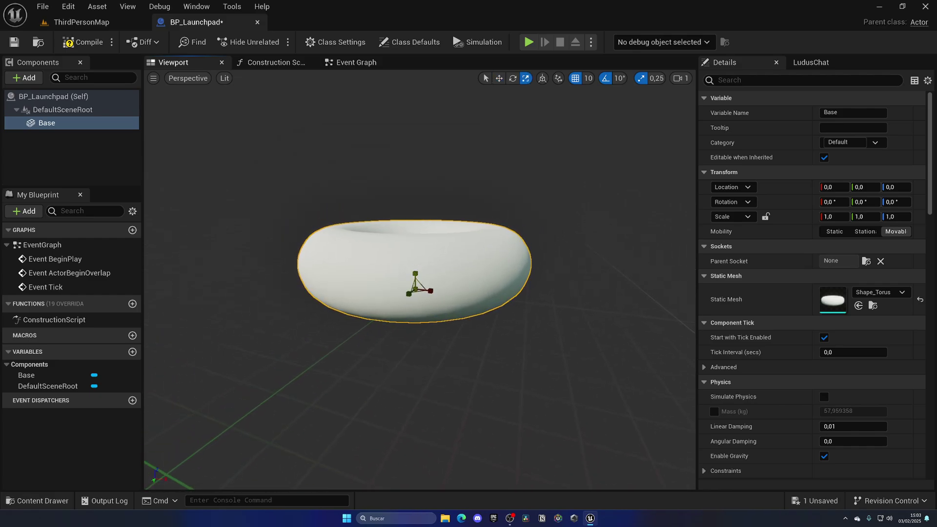
drag(416, 272, 416, 283)
key(w)
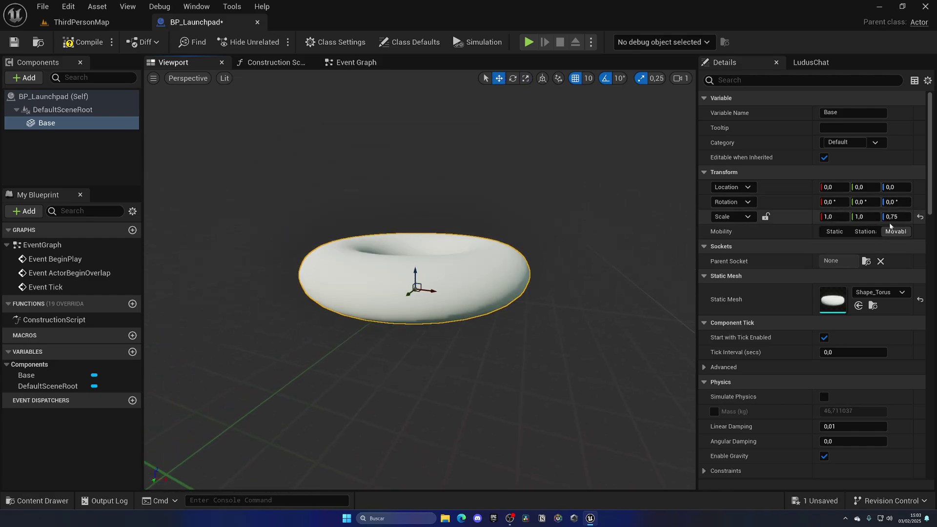
click(83, 42)
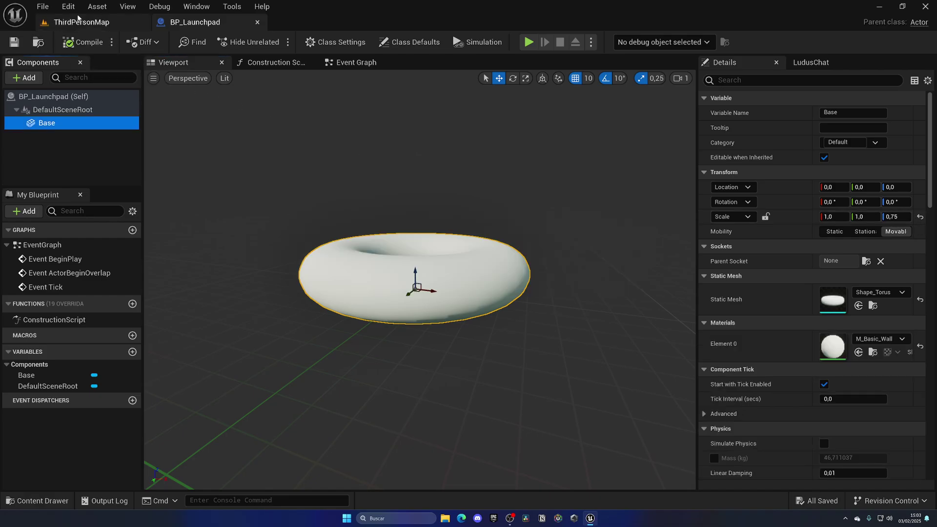
click(14, 42)
Step: Place BP_Launchpad on the floor of ThirdPersonMap near the player start and play-test the level
click(81, 22)
click(253, 332)
drag(343, 386, 380, 247)
click(271, 42)
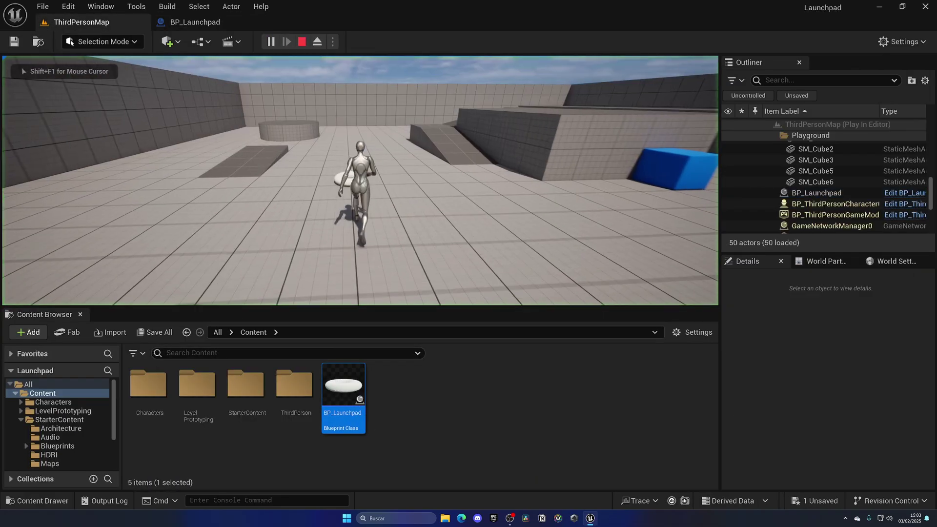
key(Escape)
Step: Widen the Base torus in BP_Launchpad to a scale of 1.25 on X and Y, keeping Z at 0.75
click(216, 25)
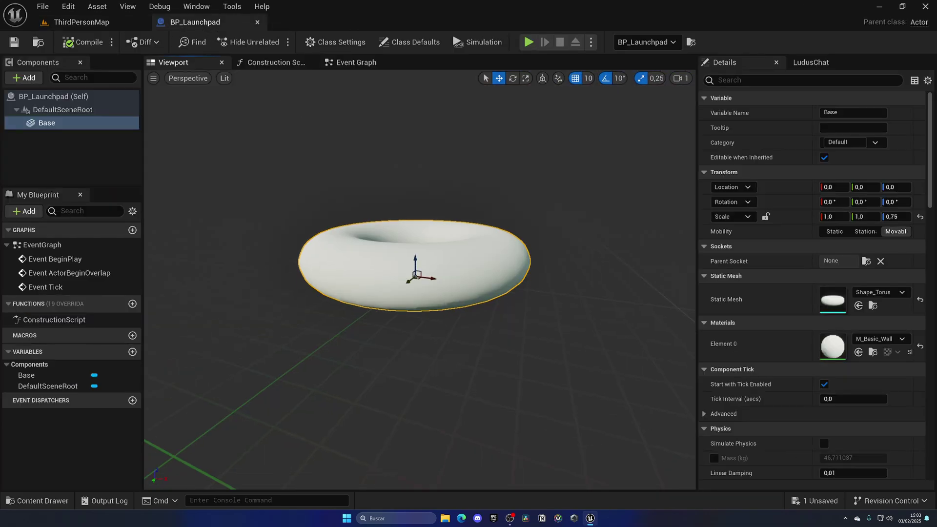
right_drag(387, 235, 391, 241)
key(r)
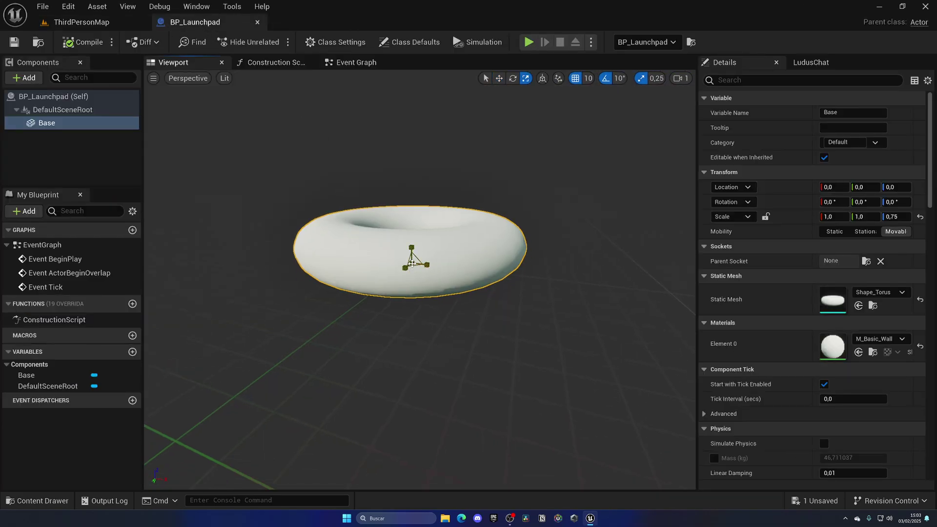
mouse_move(412, 263)
mouse_down()
mouse_move(420, 256)
mouse_move(413, 264)
mouse_up()
Step: Play-test the level to check the widened launchpad's size, and stop the session
key(alt+p)
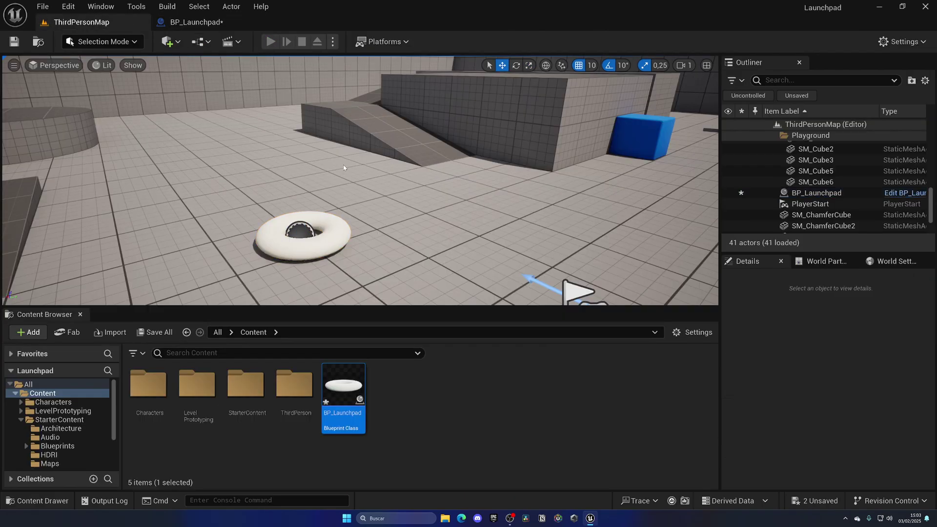
key(w)
key(Escape)
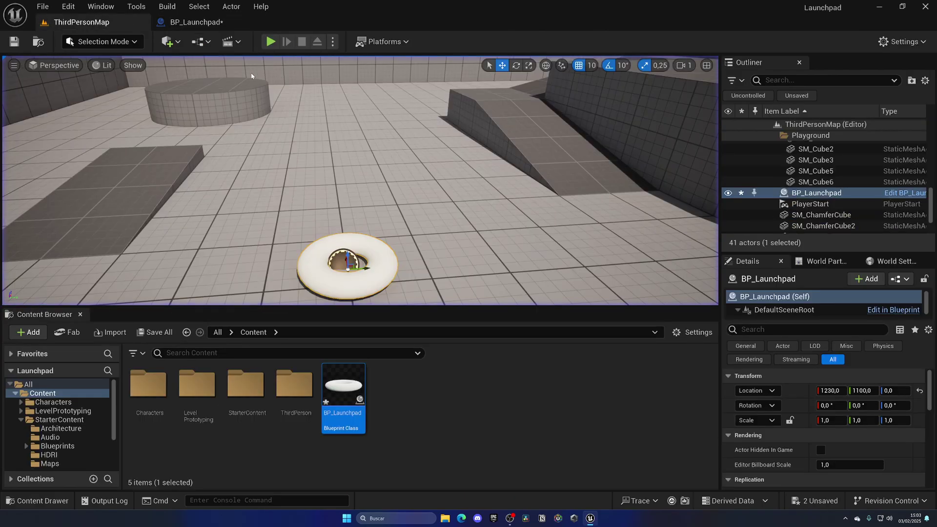
Step: Enlarge the Base torus in BP_Launchpad to a scale of 1.5 on X and Y, keeping Z at 0.75
click(213, 23)
key(s)
right_drag(369, 185, 363, 226)
key(r)
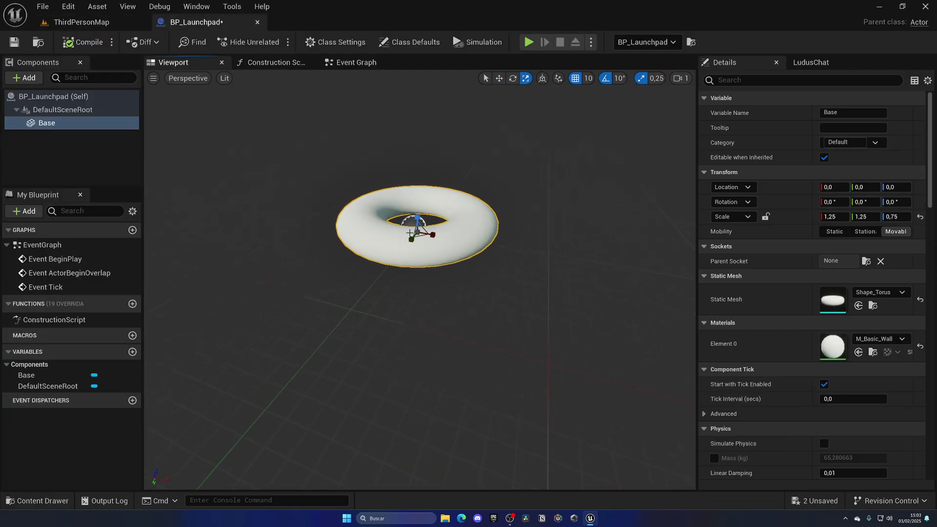
drag(417, 234, 424, 228)
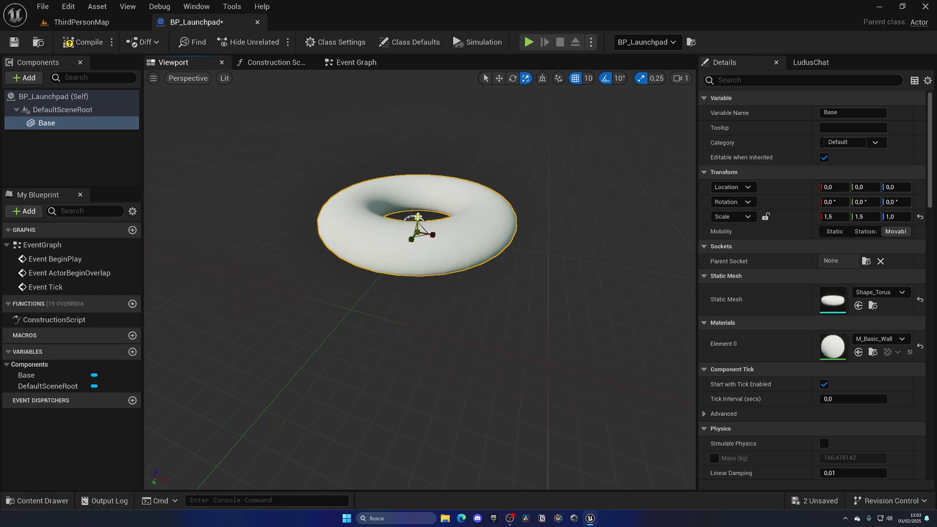
key(w)
Step: Run the level with the character beside the enlarged launchpad to compare their sizes, and end play
click(82, 22)
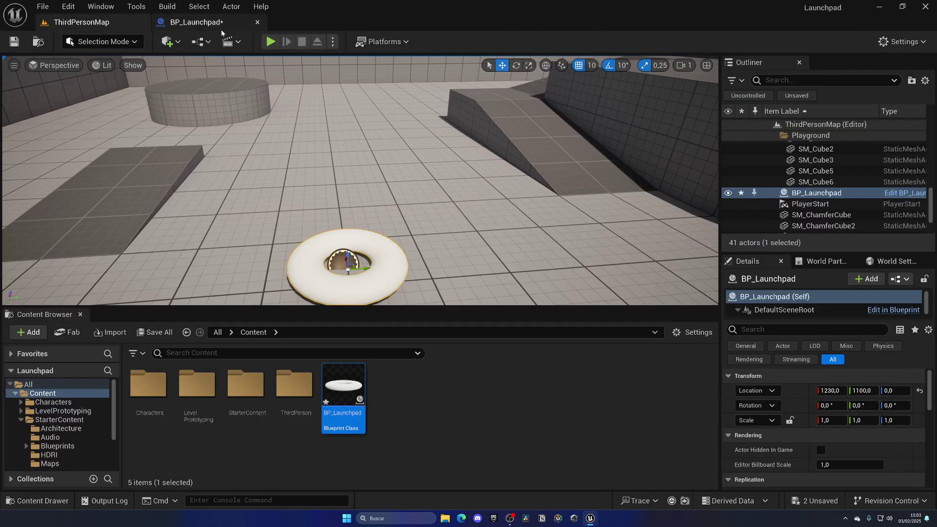
click(271, 41)
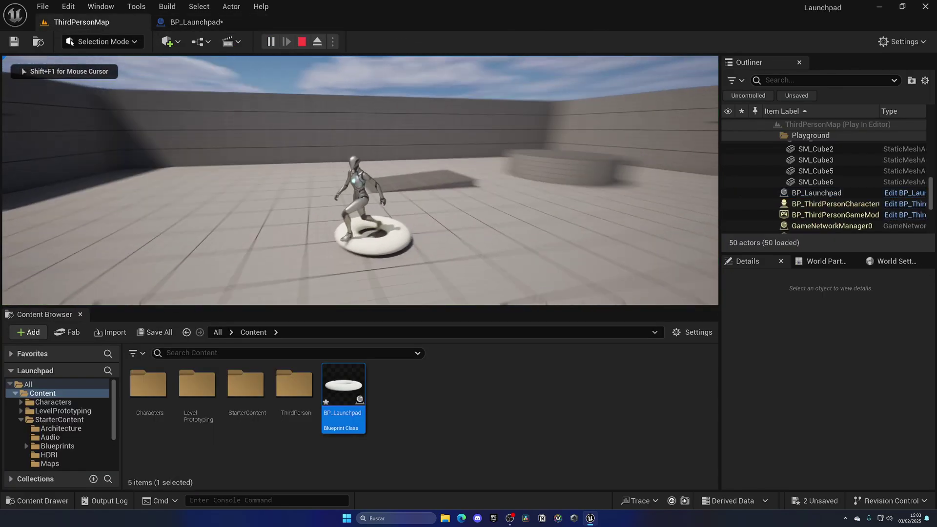
key(Escape)
Step: Thicken the Base torus in BP_Launchpad by scaling it up along Z, and return to the ThirdPersonMap level
click(196, 22)
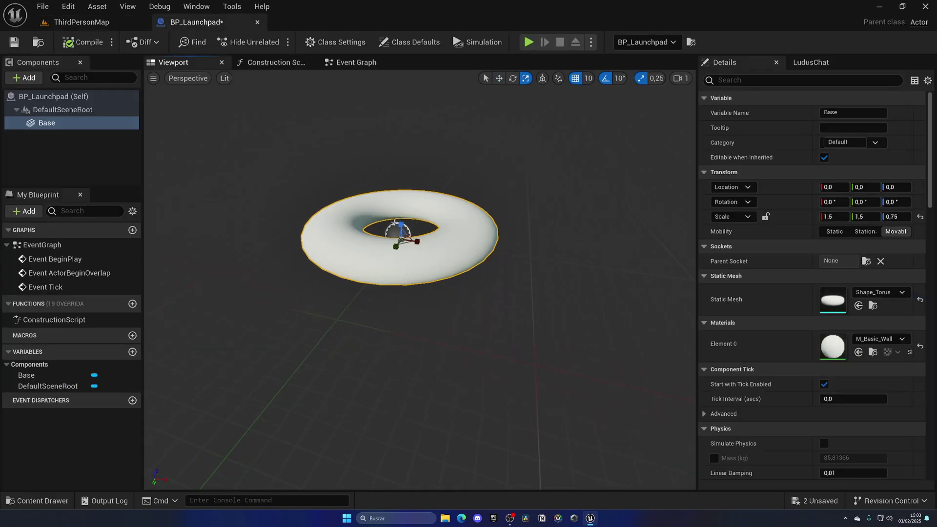
drag(401, 225, 404, 214)
key(w)
click(81, 22)
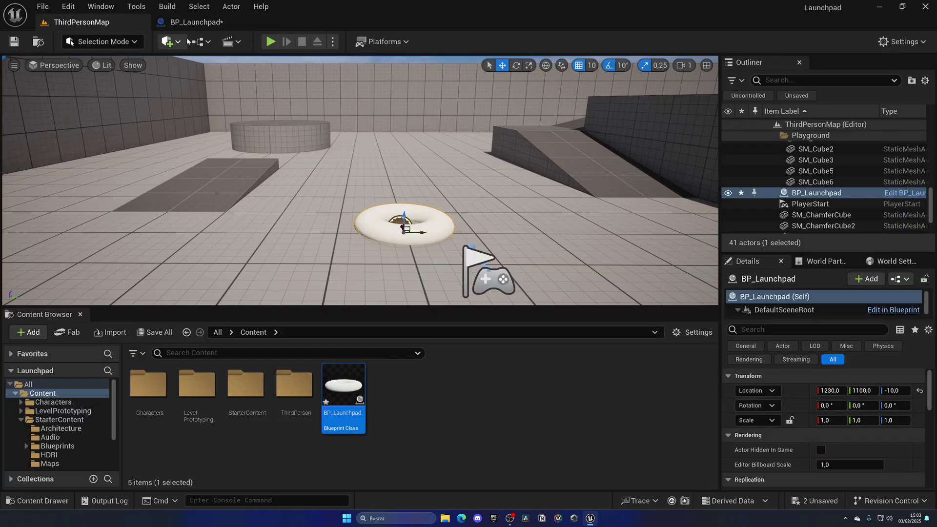
Step: Add a Plane component under the Base torus in BP_Launchpad and name it Pad
click(197, 22)
right_drag(355, 166, 429, 206)
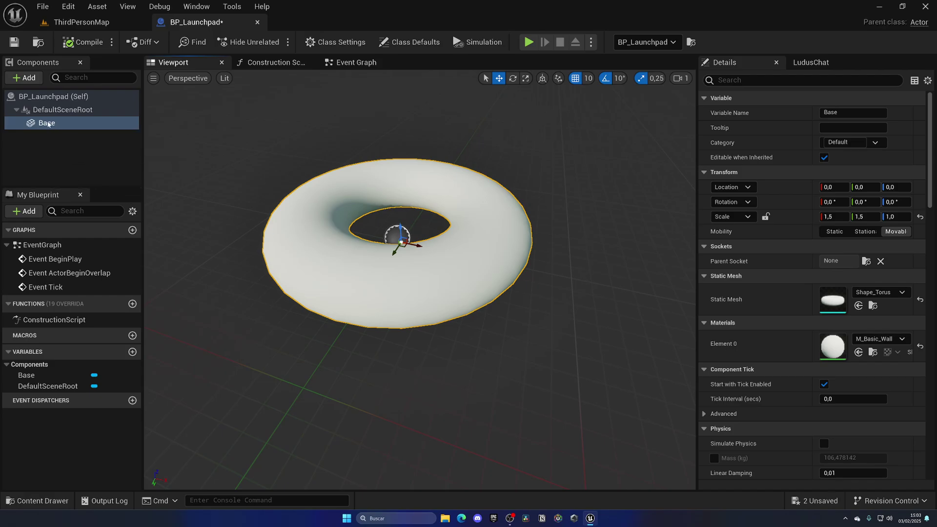
click(66, 123)
click(27, 78)
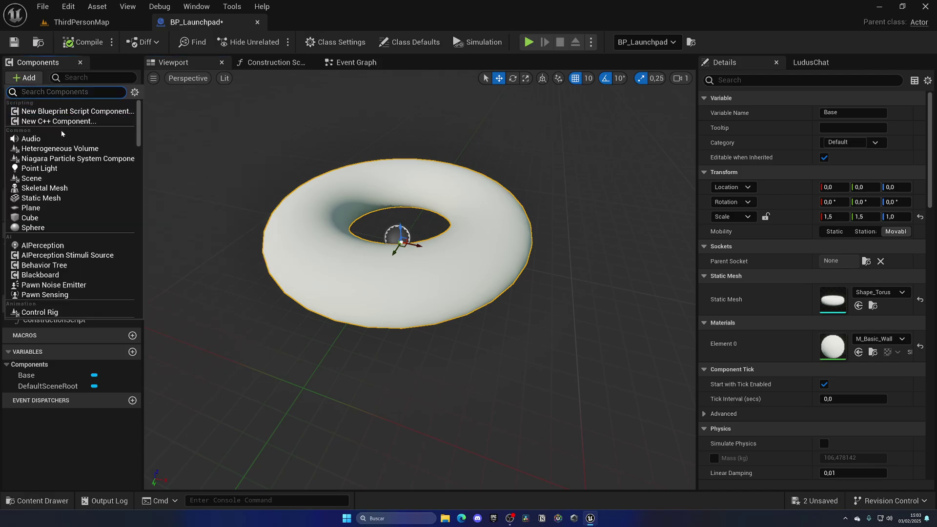
click(52, 208)
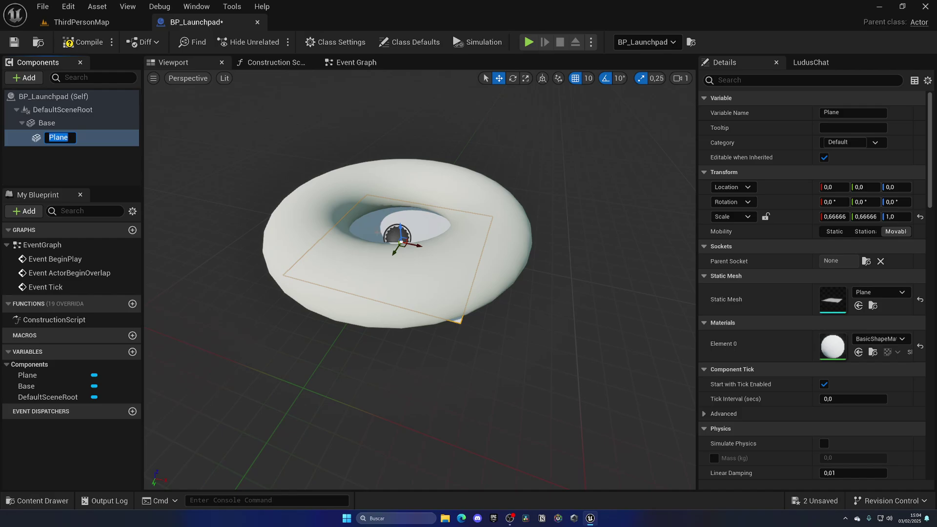
text(Pad)
key(Return)
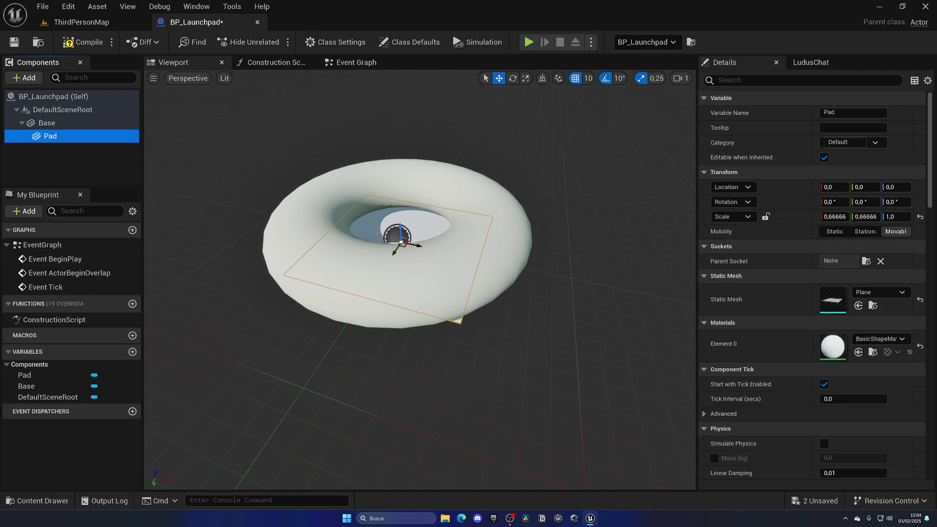
Step: Raise the Pad plane inside the torus to Z 25, using a position grid snap of 5
drag(399, 230, 534, 288)
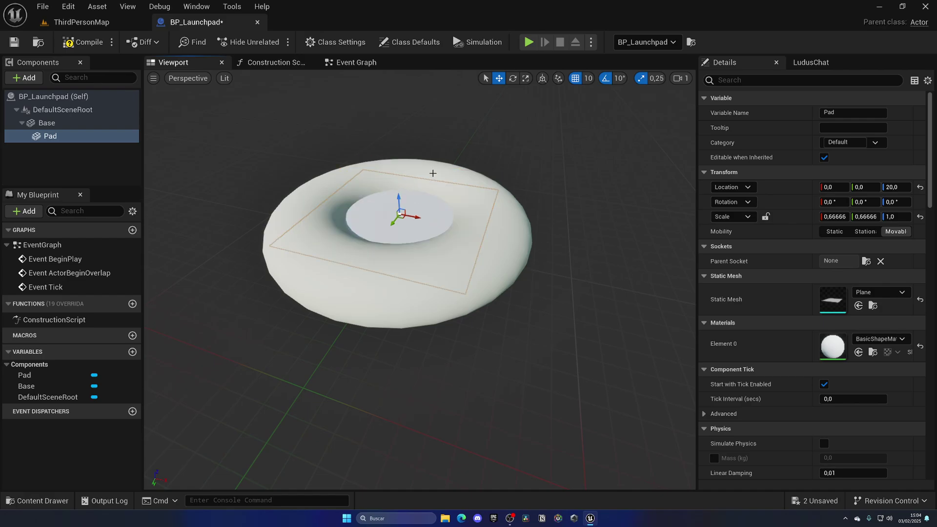
click(584, 83)
click(588, 83)
click(600, 119)
drag(400, 196, 399, 190)
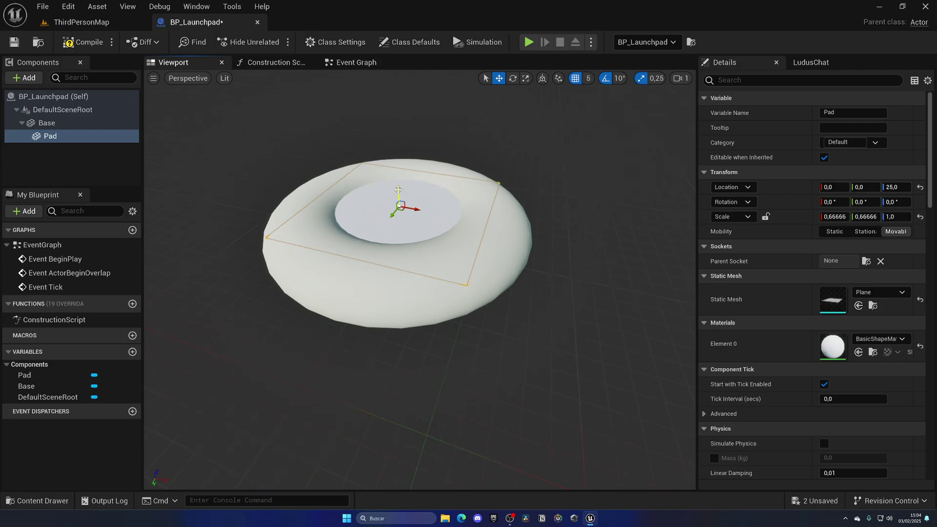
Step: Shrink the Pad proportionally without scale snapping to about 0.59 on X and Y, and compile the Blueprint
click(765, 216)
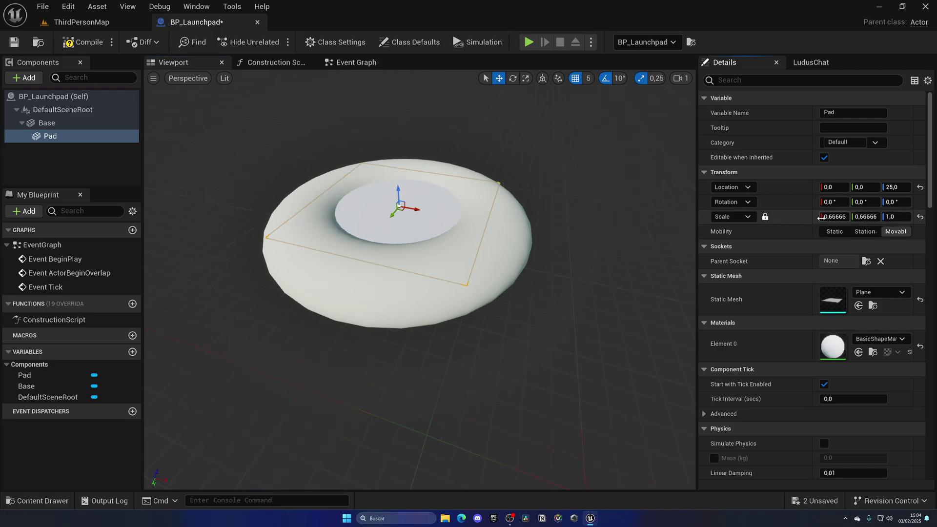
click(399, 216)
key(r)
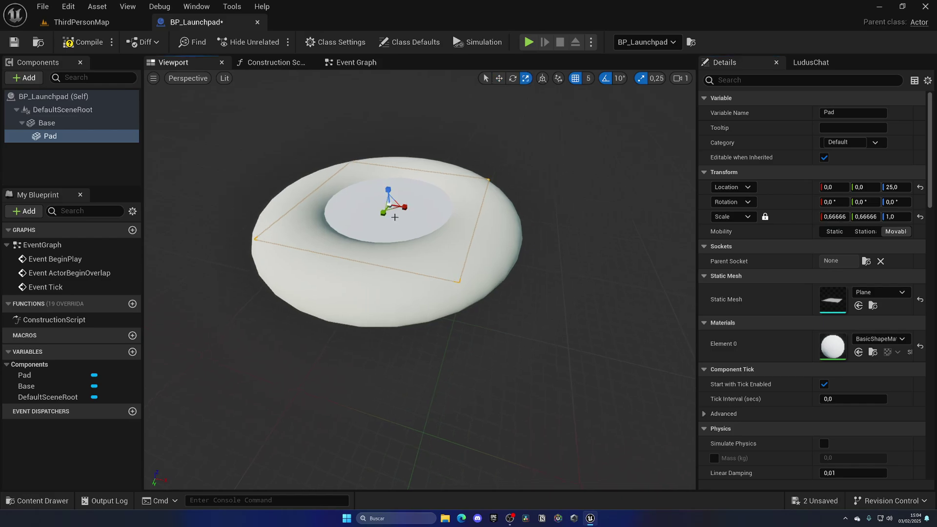
click(641, 79)
drag(388, 208, 384, 209)
key(w)
right_drag(389, 208, 479, 208)
click(69, 43)
Step: Create a material named M_Base in the Content folder beside BP_Launchpad and open it for editing
click(81, 22)
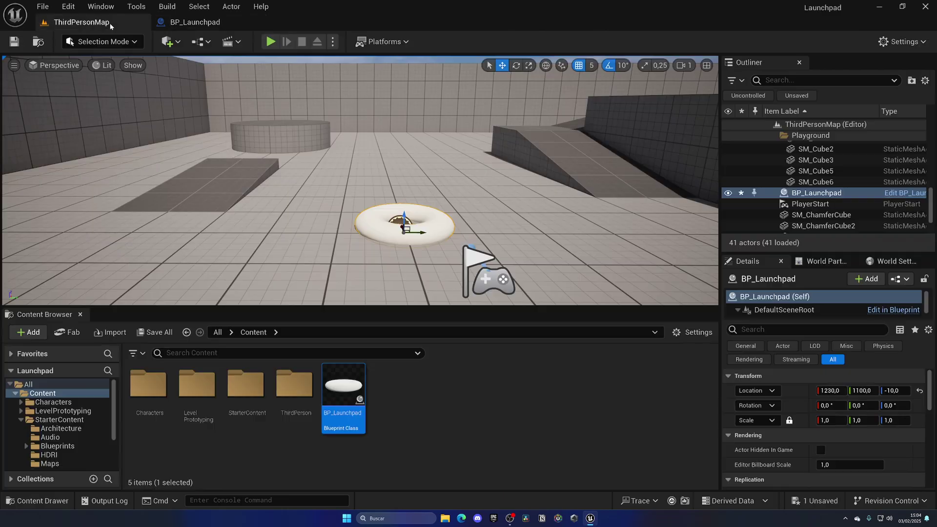
right_click(415, 367)
click(447, 275)
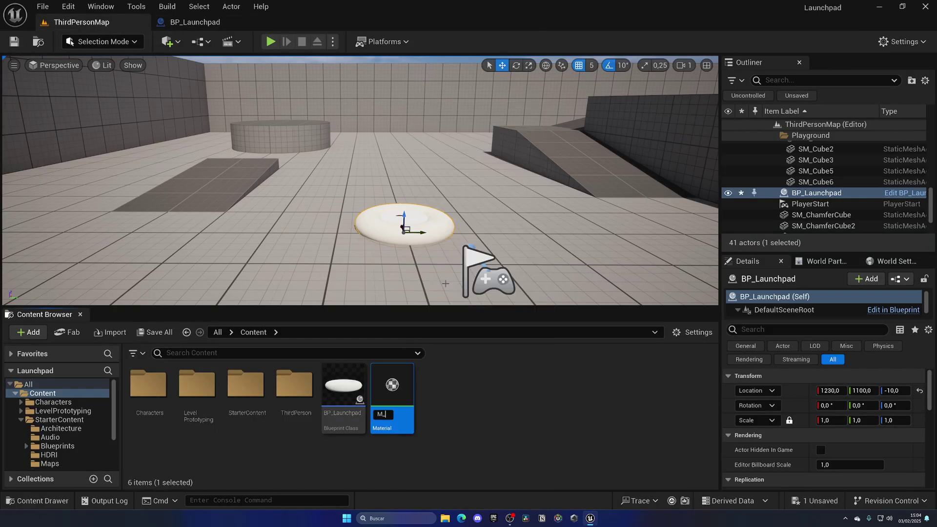
key(Return)
key(Return)
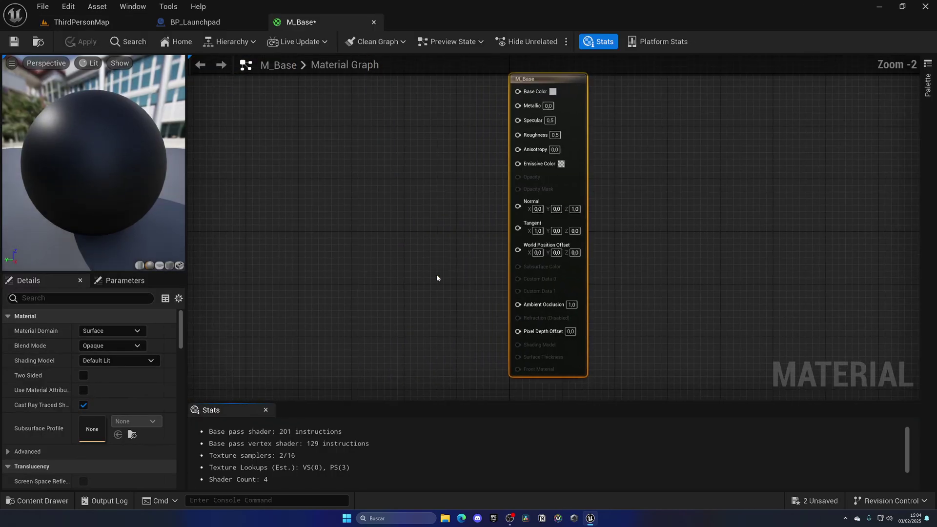
Step: Add a Constant3Vector node to the M_Base graph and connect it to Base Color
right_drag(390, 174, 408, 263)
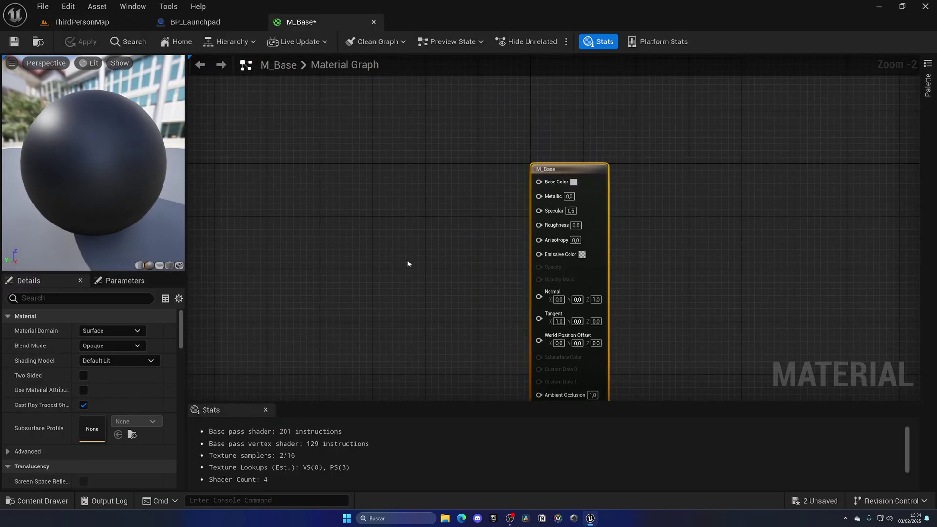
click(393, 191)
click(265, 410)
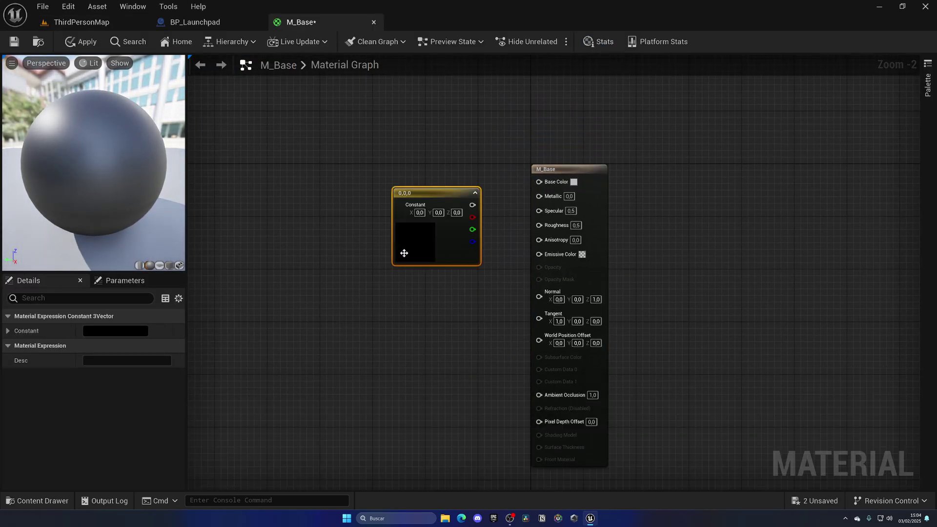
drag(403, 254, 384, 230)
drag(453, 181, 545, 182)
Step: Set M_Base's colour constant to yellow with R 1, G about 0.908 and B 0, and apply the material
double_click(415, 213)
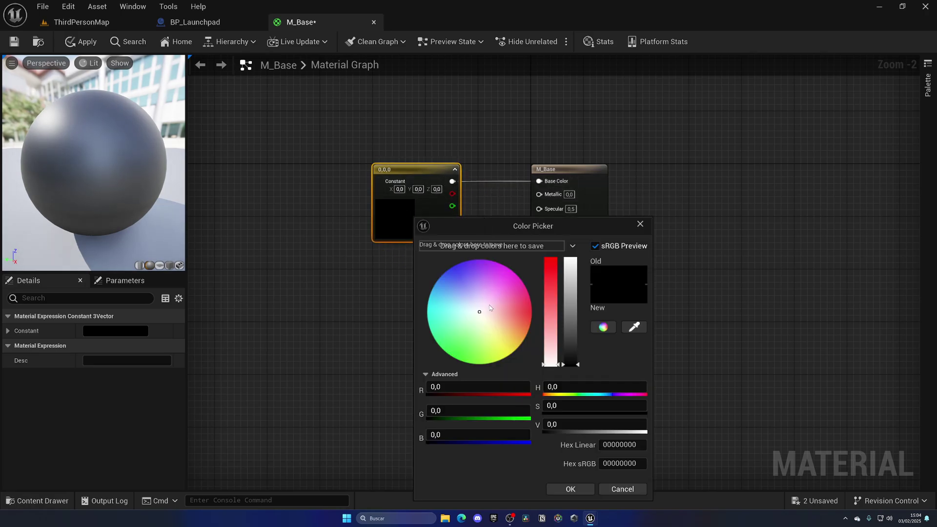
click(519, 332)
drag(519, 331, 514, 362)
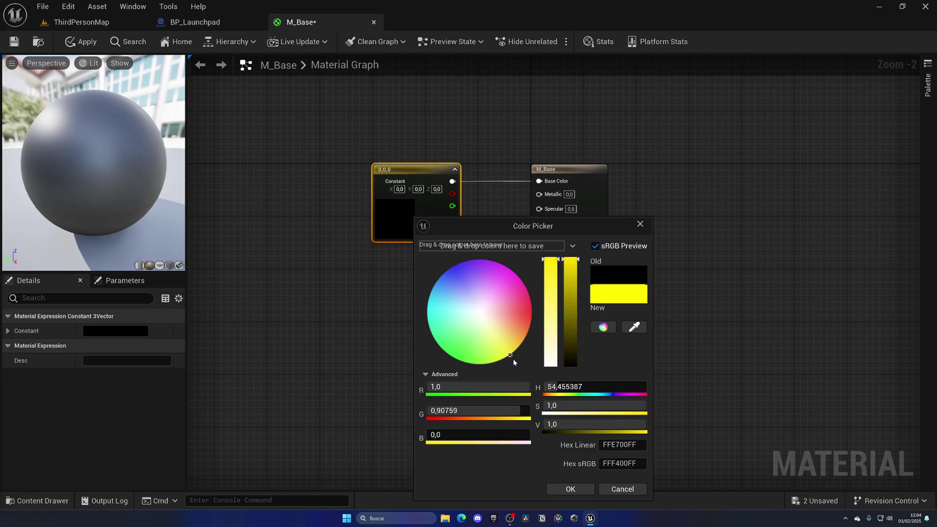
click(570, 489)
click(78, 41)
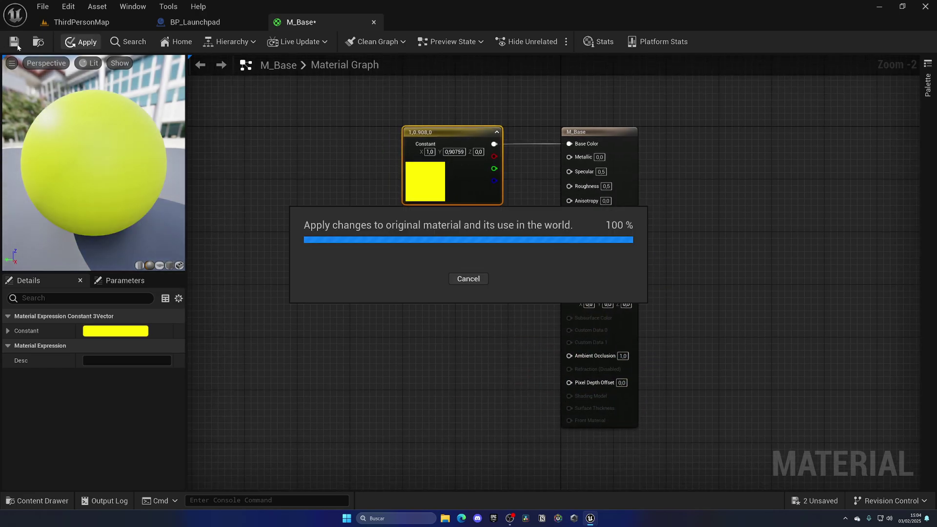
Step: Close the M_Base material and assign it to the Base torus in BP_Launchpad
click(373, 22)
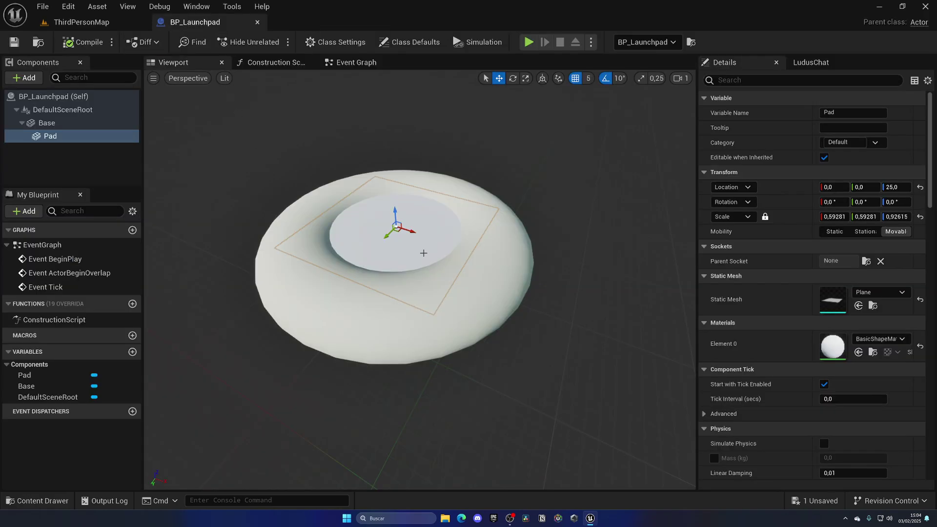
click(492, 311)
click(858, 352)
Step: Duplicate the M_Base material in the Content folder and name the copy M_Pad
click(86, 23)
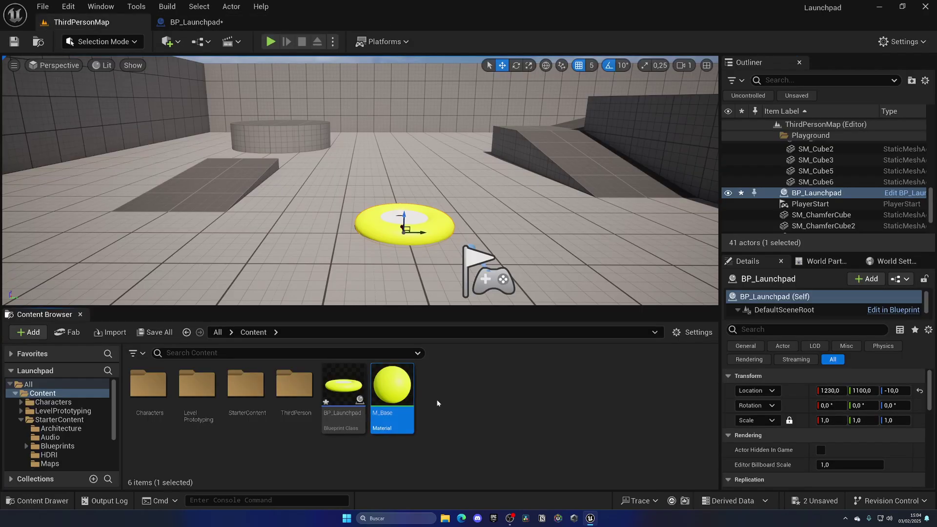
key(ctrl+d)
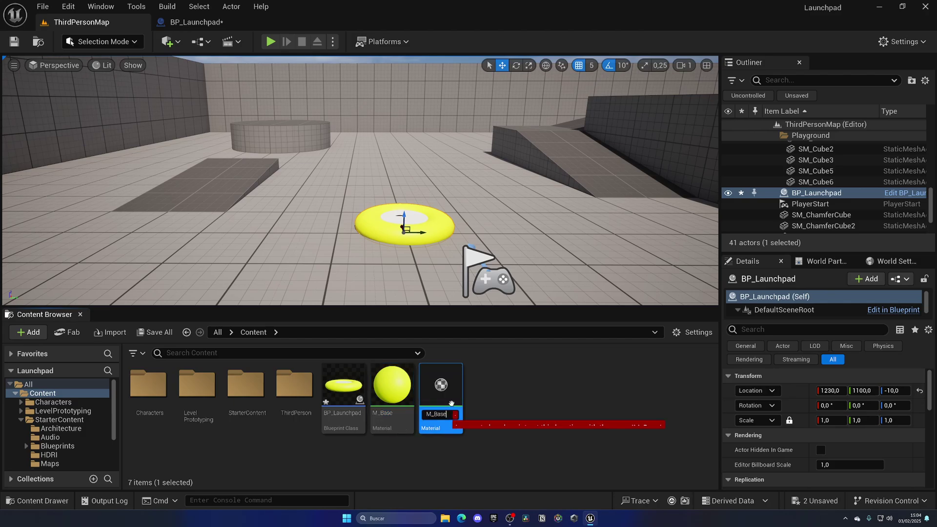
key(BackSpace)
key(BackSpace)
key(BackSpace)
key(BackSpace)
text(Pad)
key(Return)
Step: Change M_Pad's colour constant to red with R 1, G about 0.025 and B 0, and apply and save the material
double_click(451, 403)
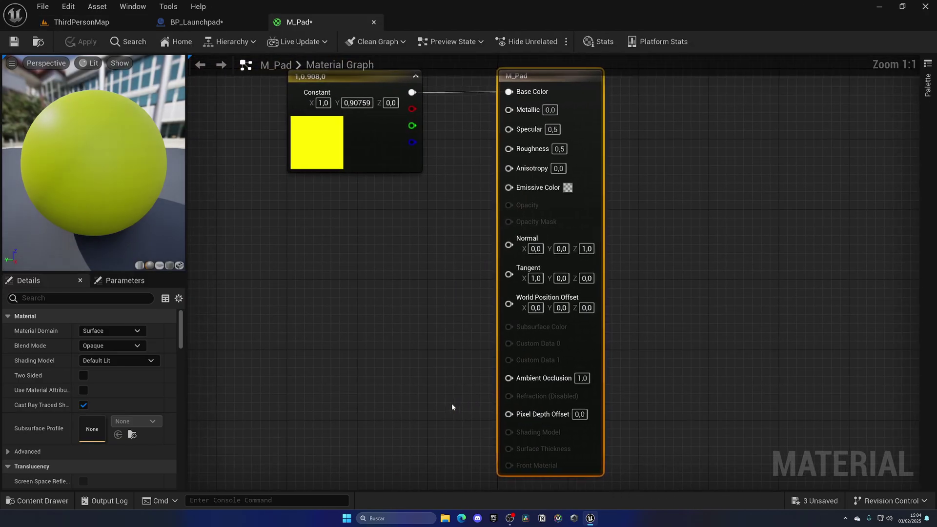
double_click(334, 128)
drag(430, 181, 510, 229)
click(490, 399)
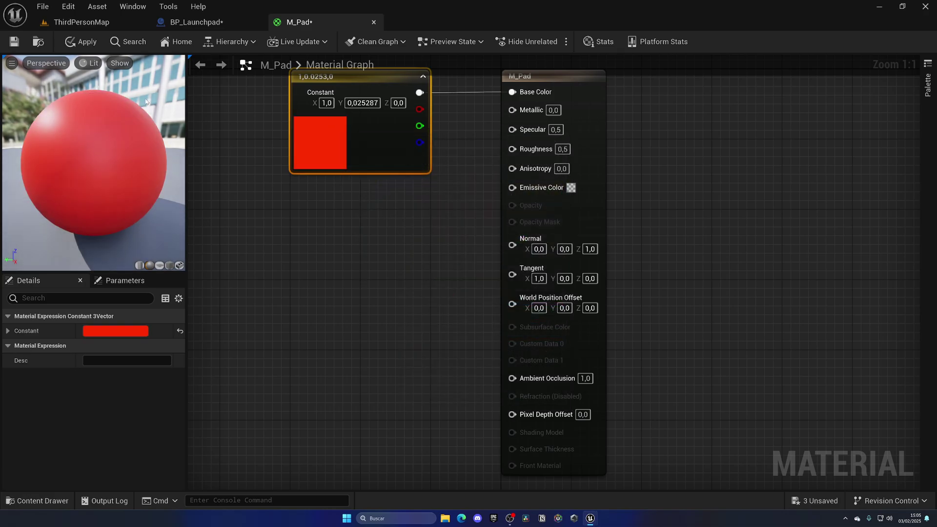
click(81, 42)
click(14, 42)
Step: Assign the M_Pad material to the Pad plane in BP_Launchpad
click(195, 22)
click(408, 211)
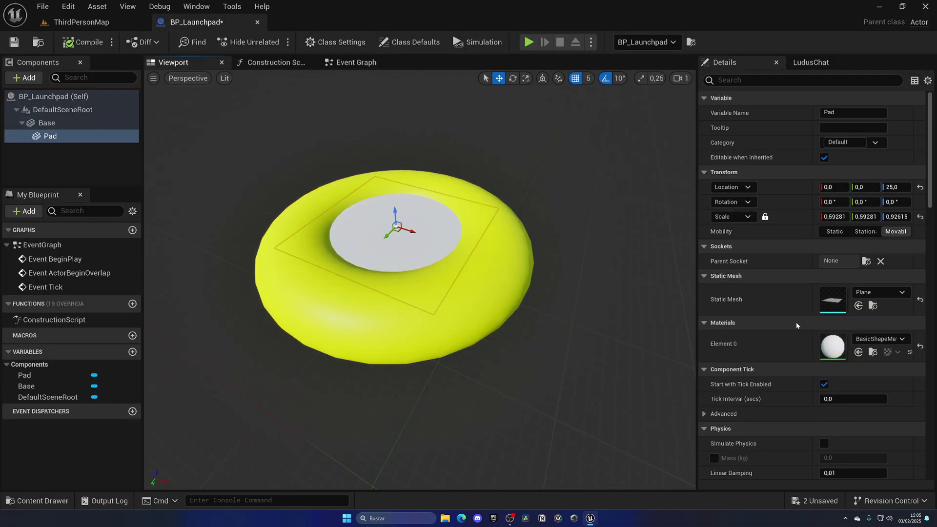
click(858, 352)
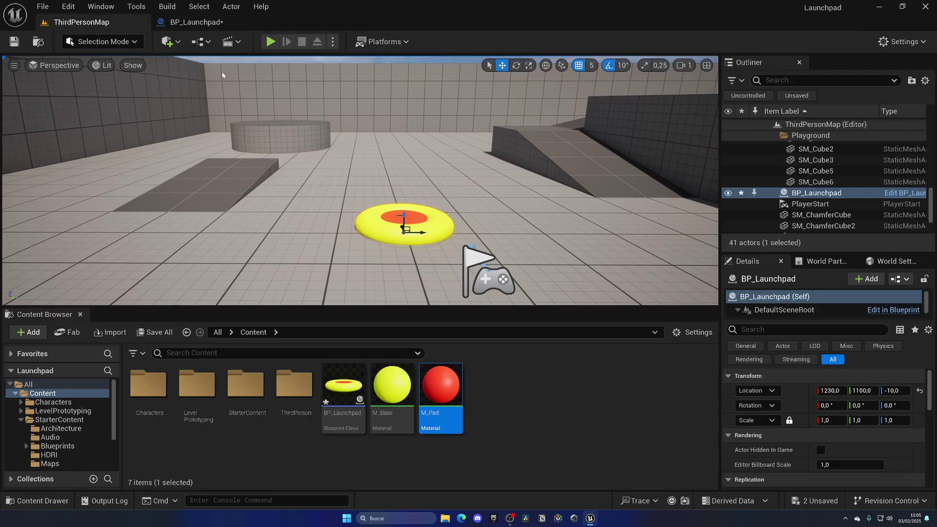
Step: Play-test the level with the character on the coloured launchpad, end play, and return to BP_Launchpad
click(268, 42)
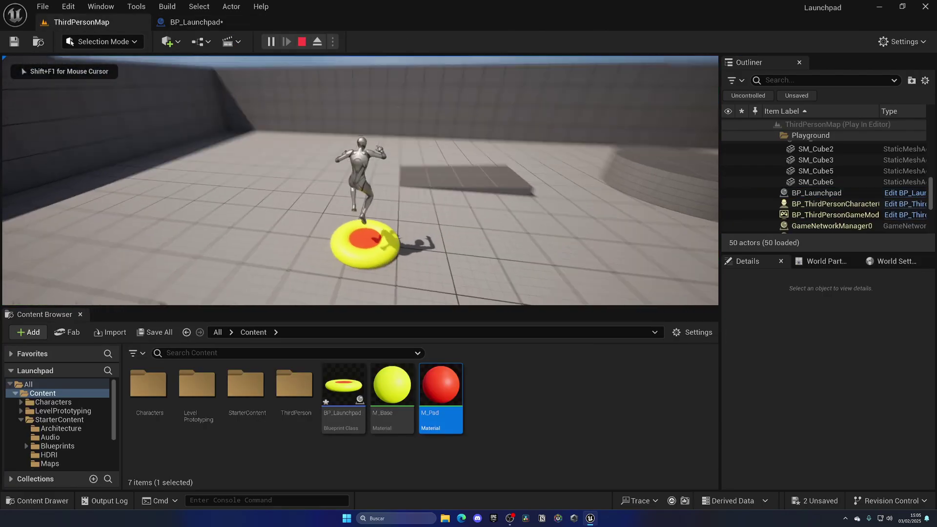
key(Escape)
click(195, 22)
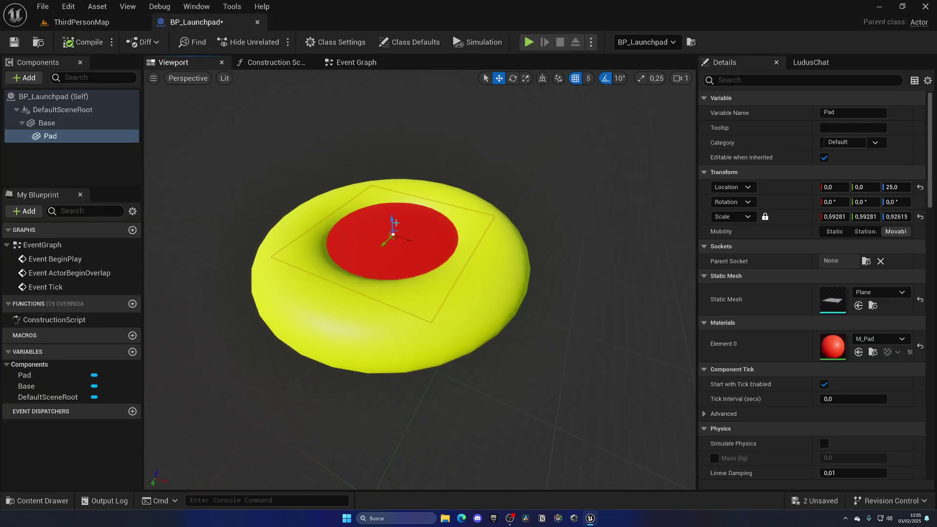
Step: Raise the Pad plane to Z 26 using a position grid snap of 1
drag(395, 222, 518, 313)
click(603, 107)
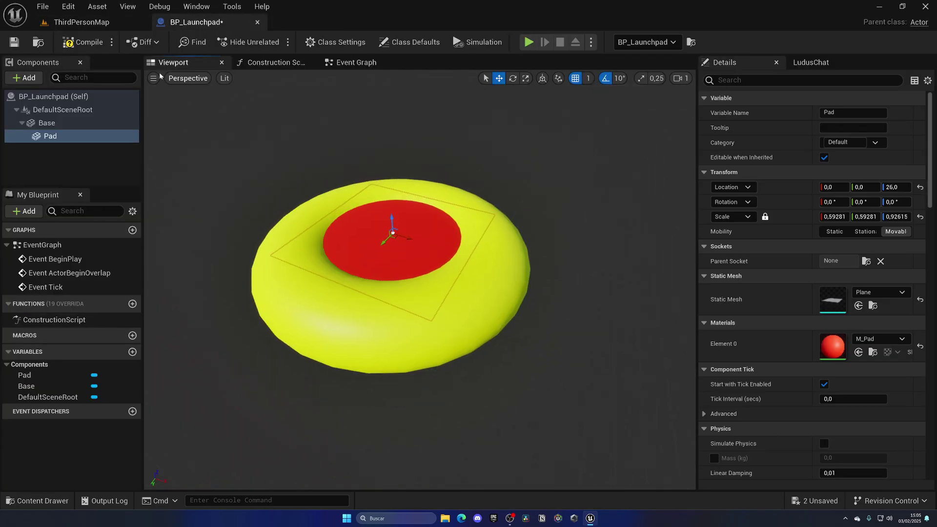
click(130, 172)
key(s)
mouse_move(340, 252)
right_down()
mouse_move(317, 259)
mouse_move(340, 252)
right_up()
key(w)
click(340, 252)
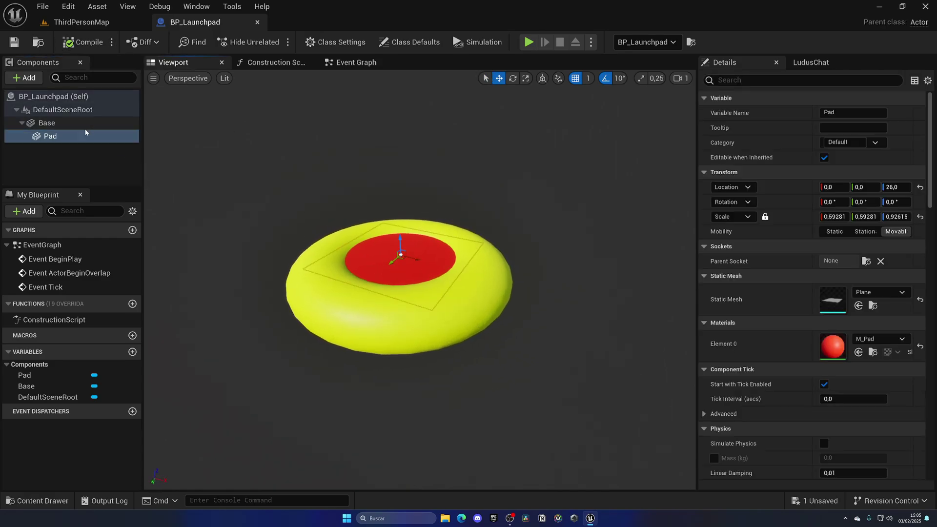
click(73, 147)
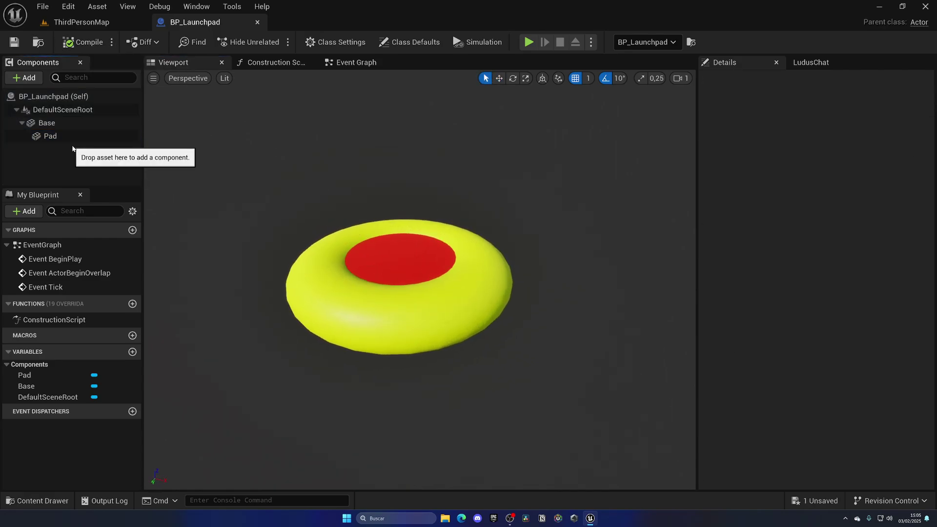
click(392, 254)
mouse_move(401, 242)
mouse_down()
mouse_move(402, 255)
mouse_move(401, 240)
mouse_up()
key(ctrl+z)
click(95, 163)
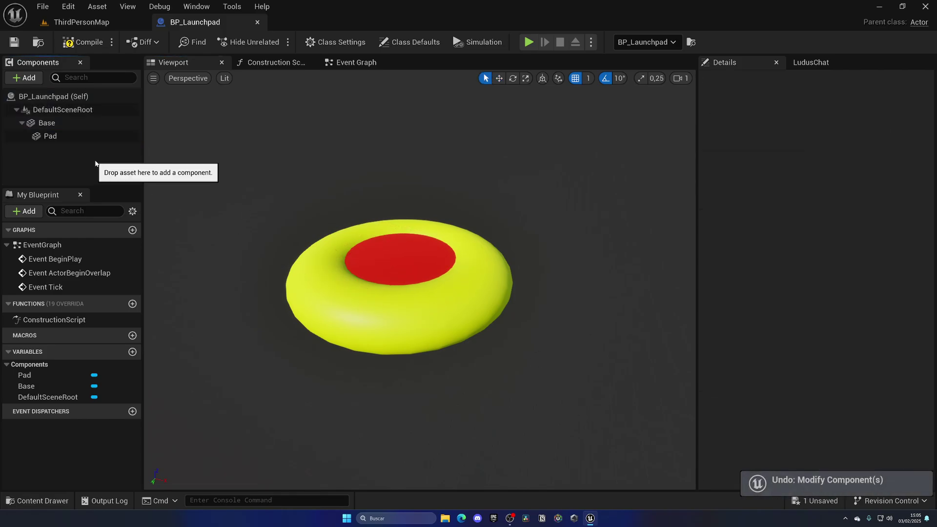
Step: Add a sphere collision component under DefaultSceneRoot and name it Trigger
click(27, 78)
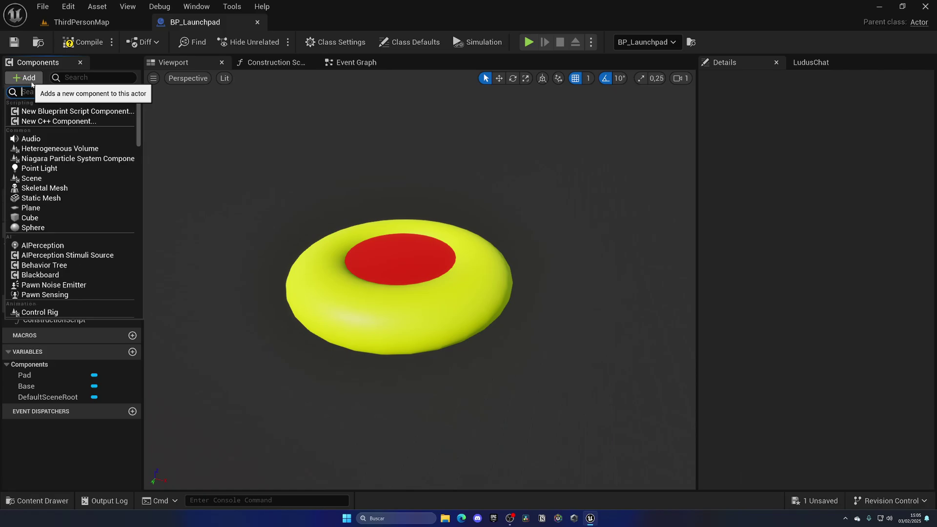
text(sphere)
click(50, 131)
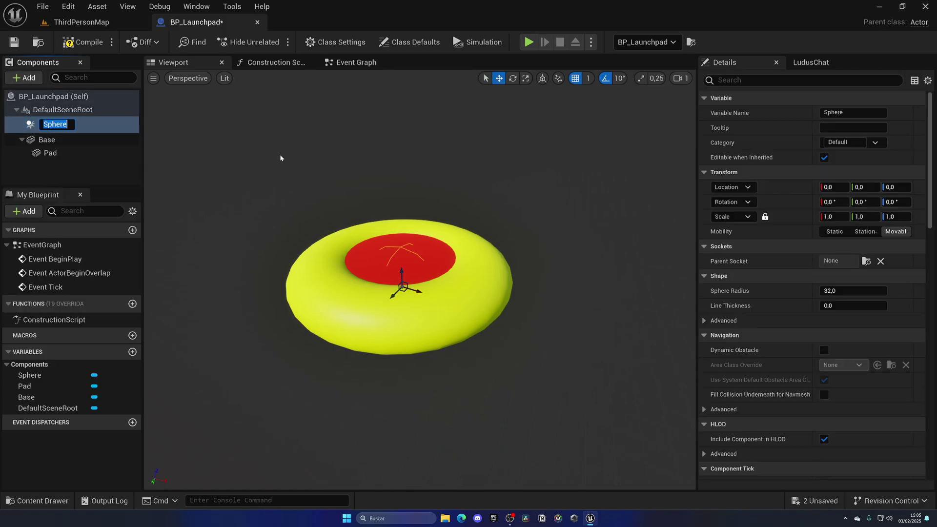
text(Trigger)
key(Return)
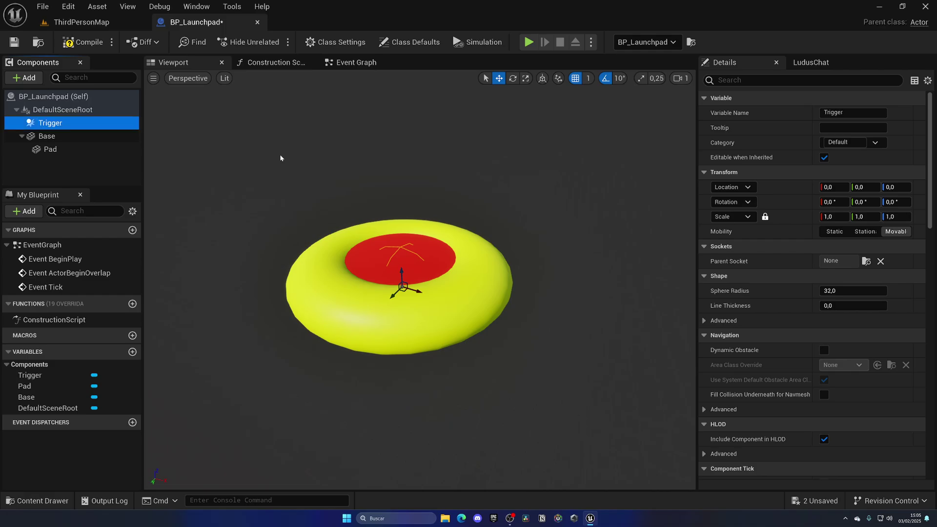
Step: Raise the Trigger sphere to Z 27 and enlarge its sphere radius to about 41.8
drag(402, 278, 402, 243)
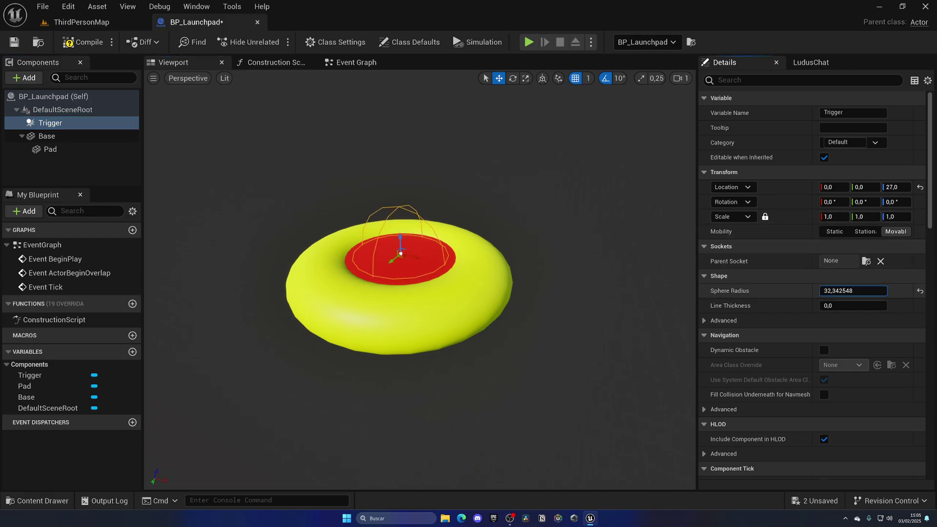
drag(853, 290, 866, 290)
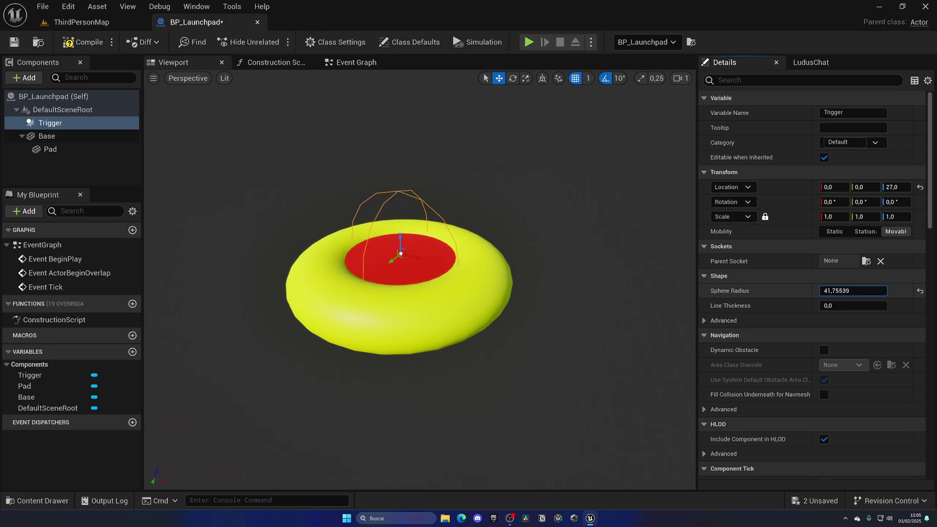
scroll(783, 290, down, 10)
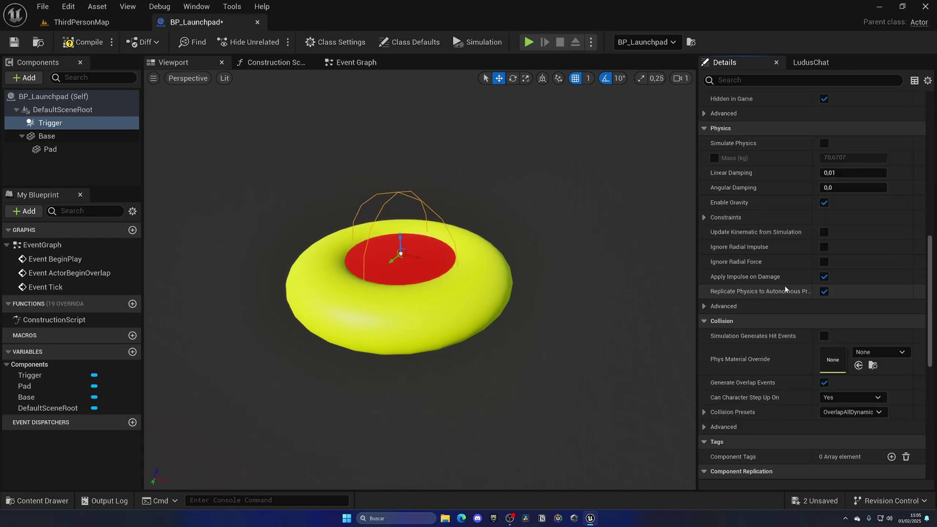
Step: Add an On Component Begin Overlap event for the Trigger sphere and compile the Blueprint
scroll(785, 289, down, 2)
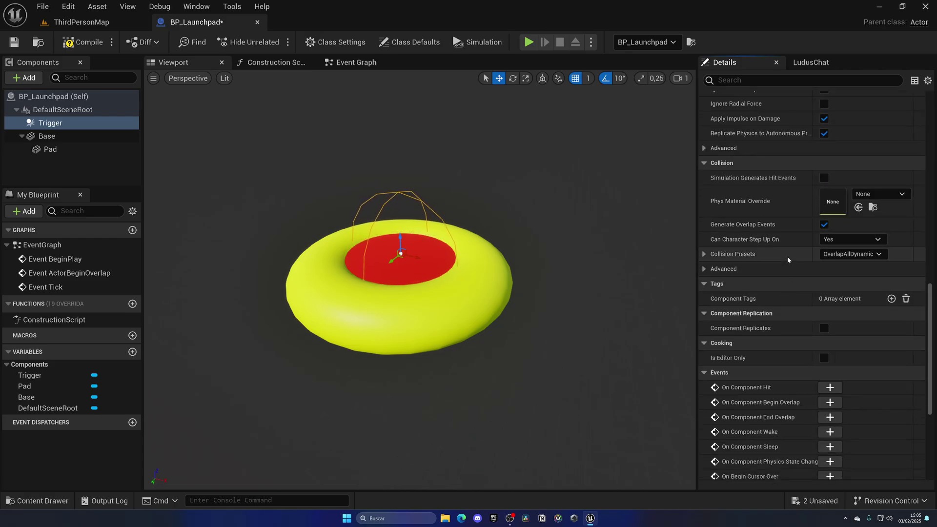
scroll(785, 282, down, 3)
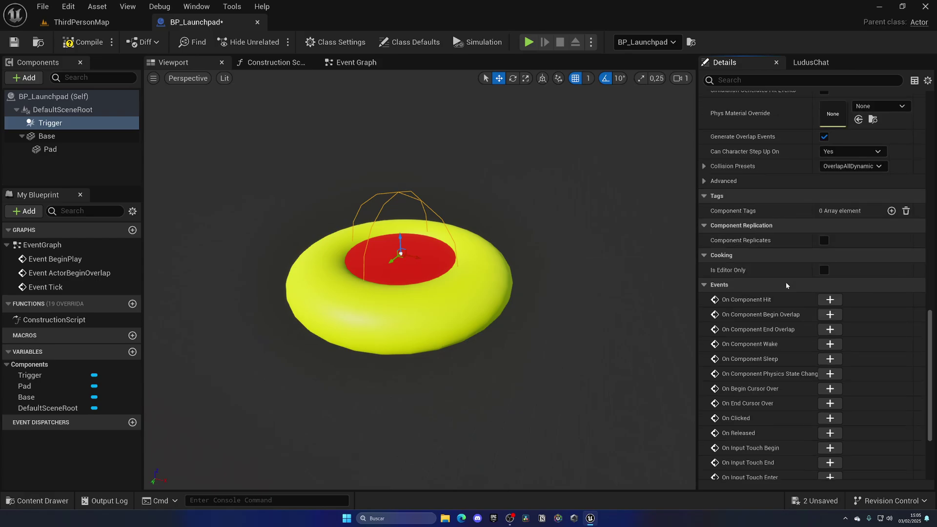
scroll(785, 282, down, 3)
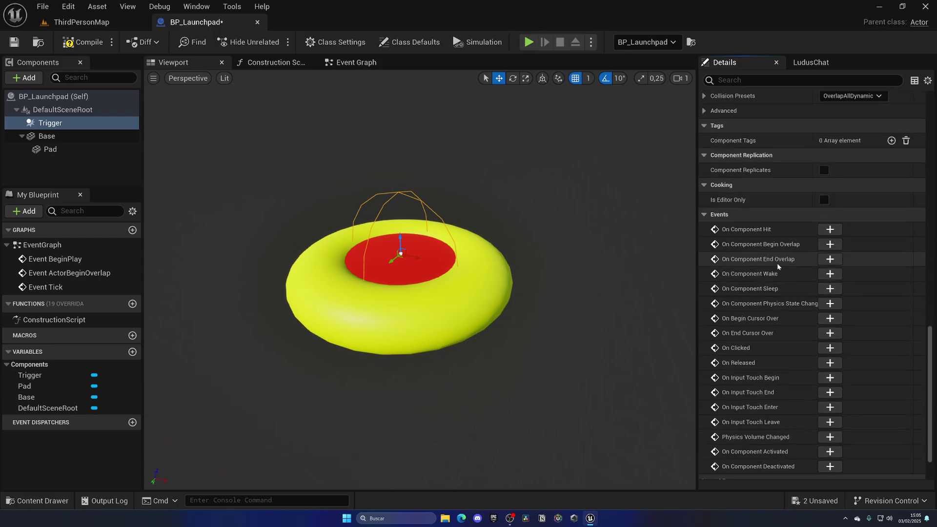
click(829, 244)
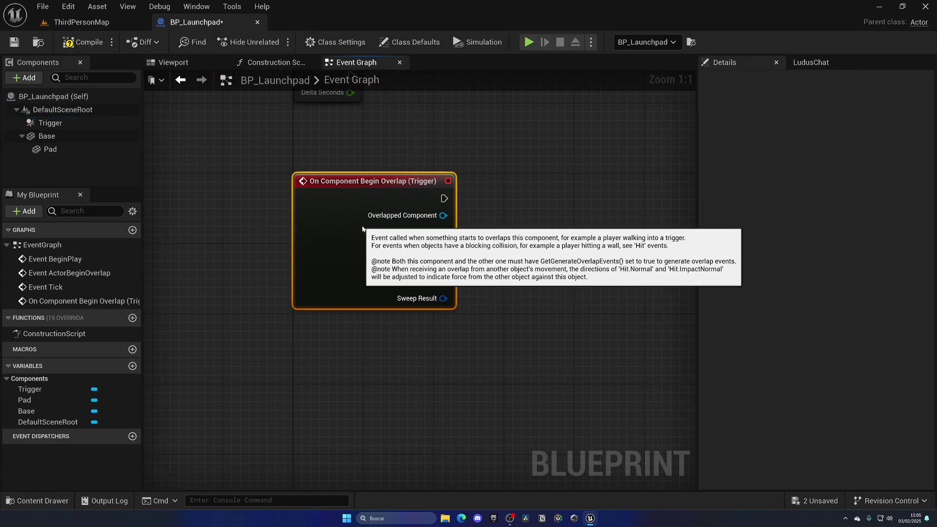
drag(311, 232, 413, 232)
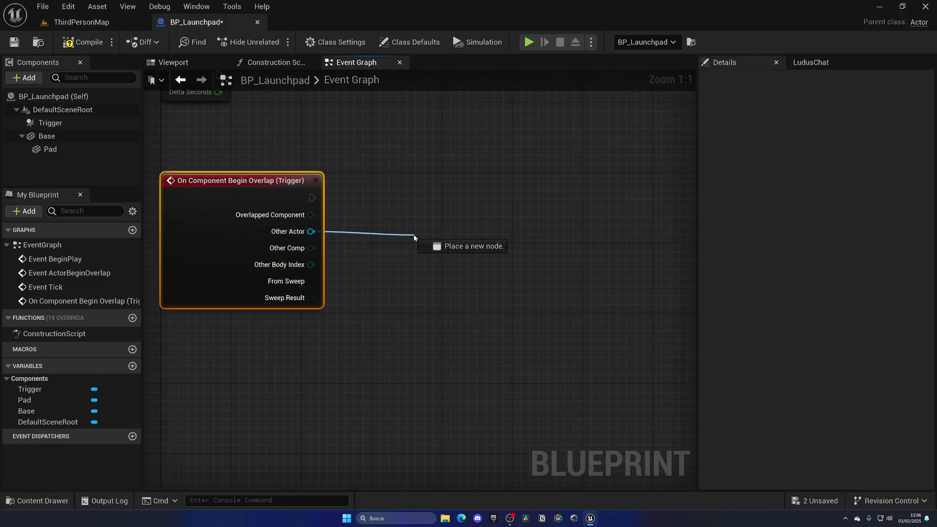
click(375, 252)
click(83, 42)
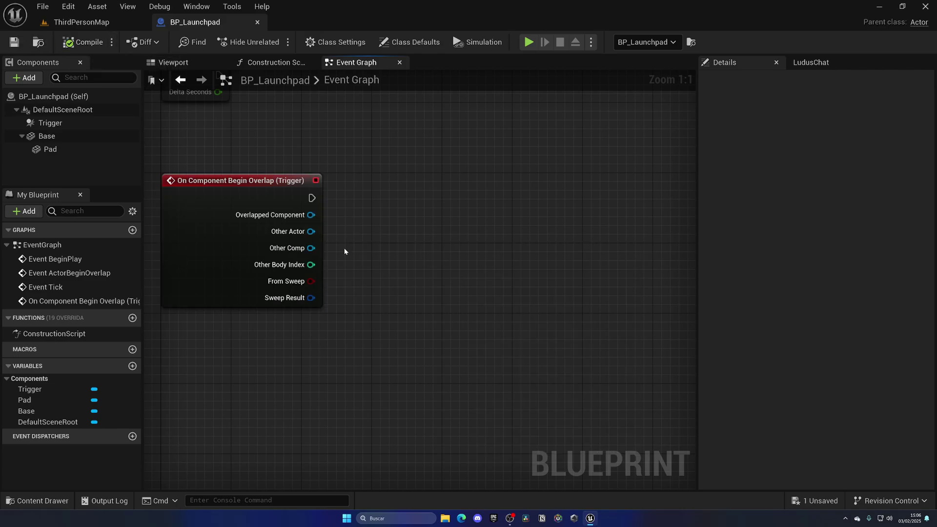
Step: Add a Cast To Character node from the overlap event's Other Actor and place it level with the event
drag(310, 231, 389, 201)
text(cast t)
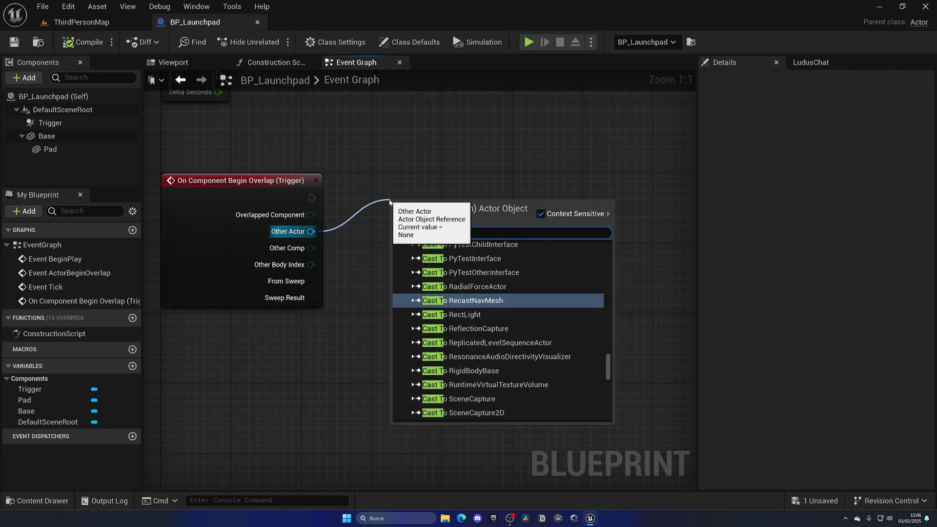
text(o character)
key(Return)
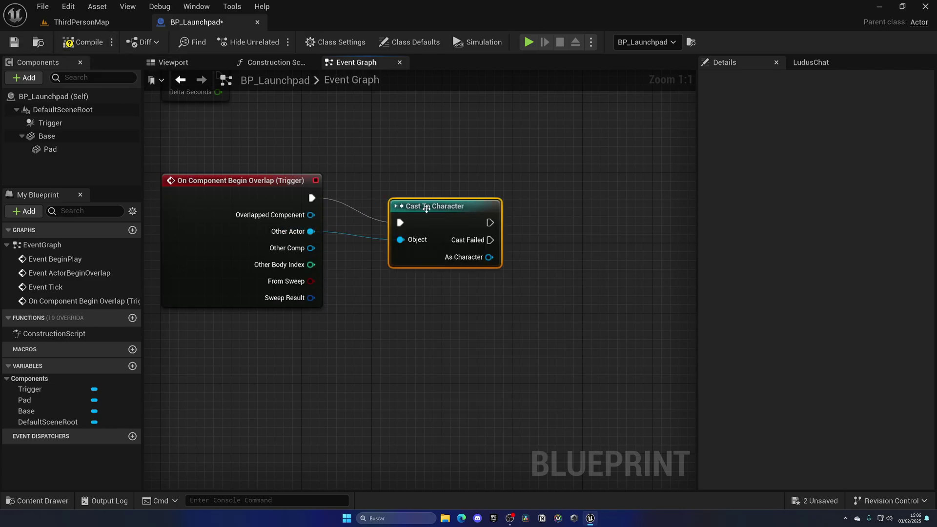
drag(431, 210, 449, 183)
right_drag(439, 223, 378, 216)
Step: Try straightening the connection between the overlap event and Cast To Character, and undo it
drag(233, 140, 396, 232)
key(q)
click(405, 238)
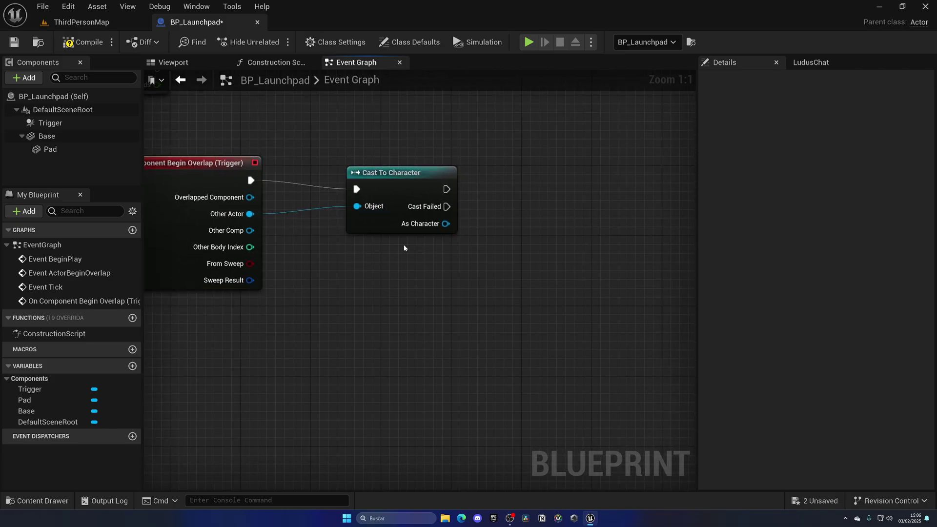
key(ctrl+z)
Step: Add a Launch Character node from the As Character output of the cast
click(402, 177)
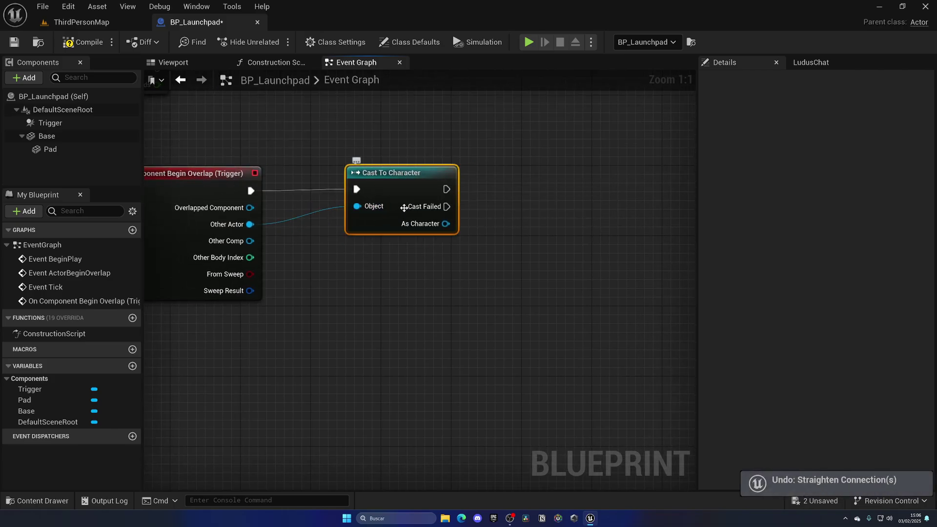
right_drag(405, 204, 364, 243)
drag(391, 231, 464, 203)
text(launch)
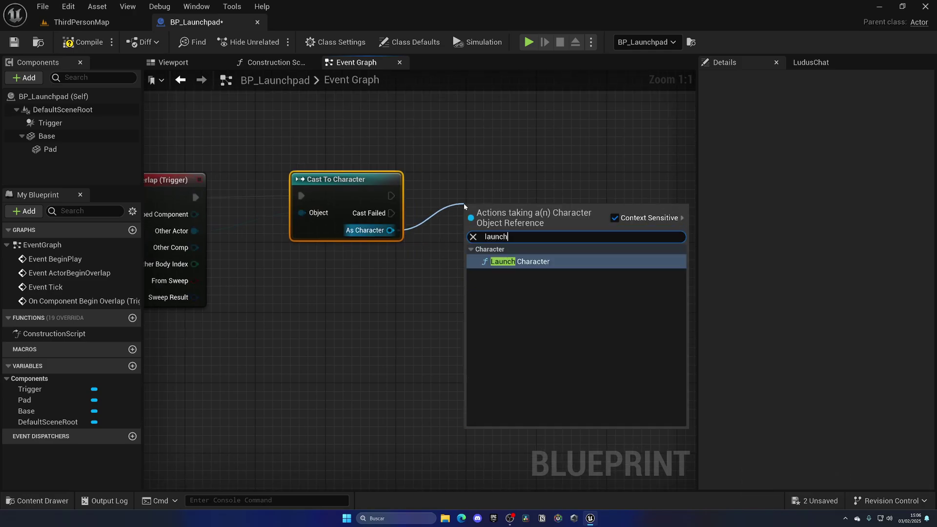
key(Return)
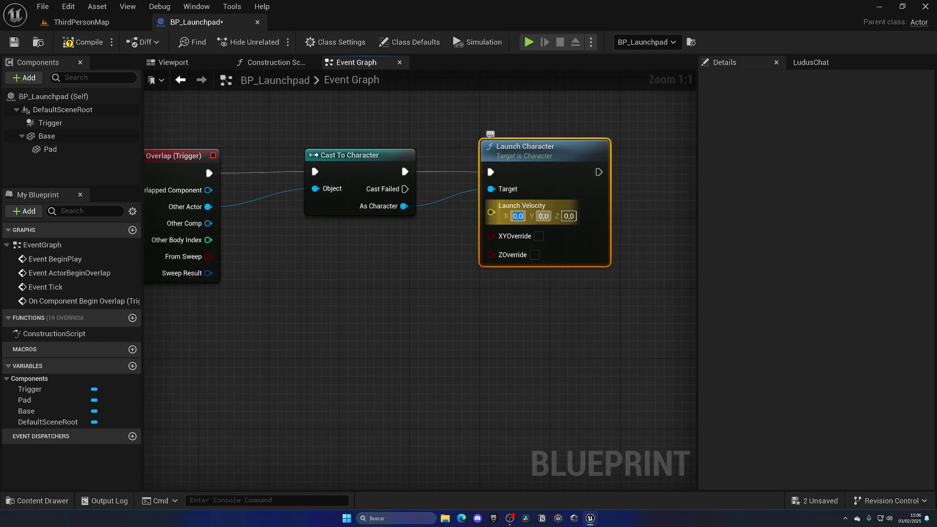
Step: Set the Launch Character node's Launch Velocity Z to 800, then compile and save the Blueprint
click(568, 215)
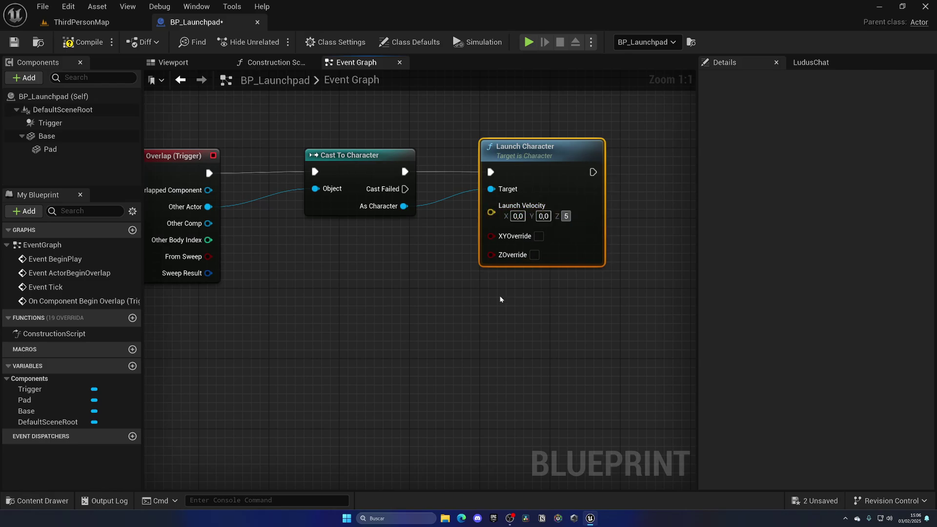
text(5)
key(BackSpace)
text(800)
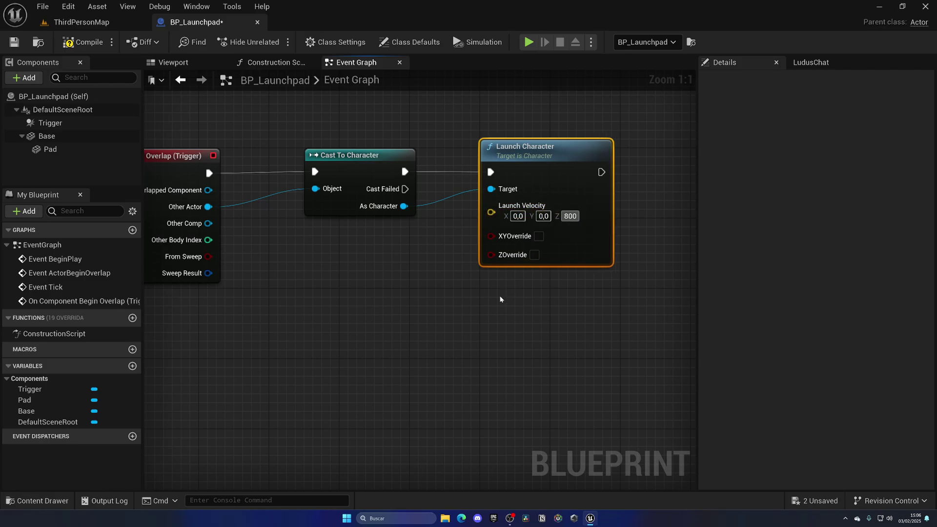
click(289, 227)
click(90, 43)
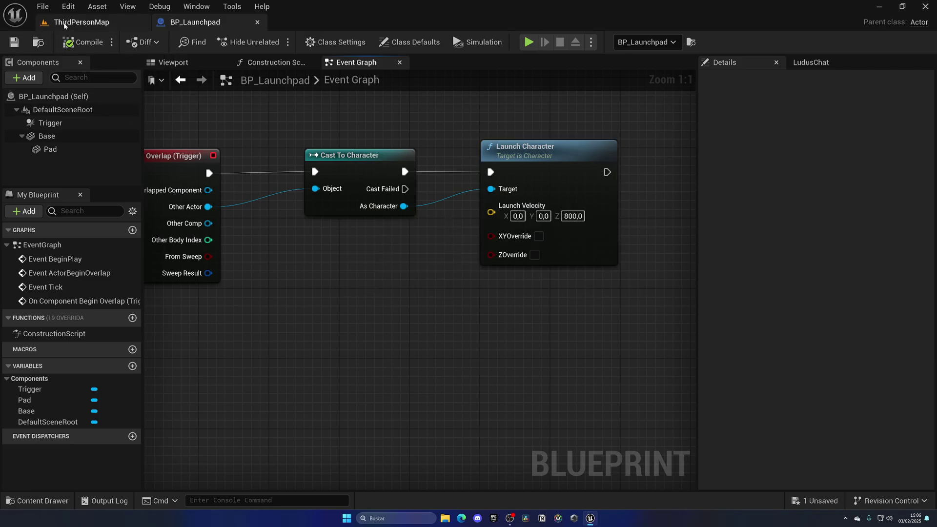
click(14, 42)
Step: Play-test the level by running the character over the launchpad, end play, and return to BP_Launchpad
click(82, 21)
key(alt+p)
key(w)
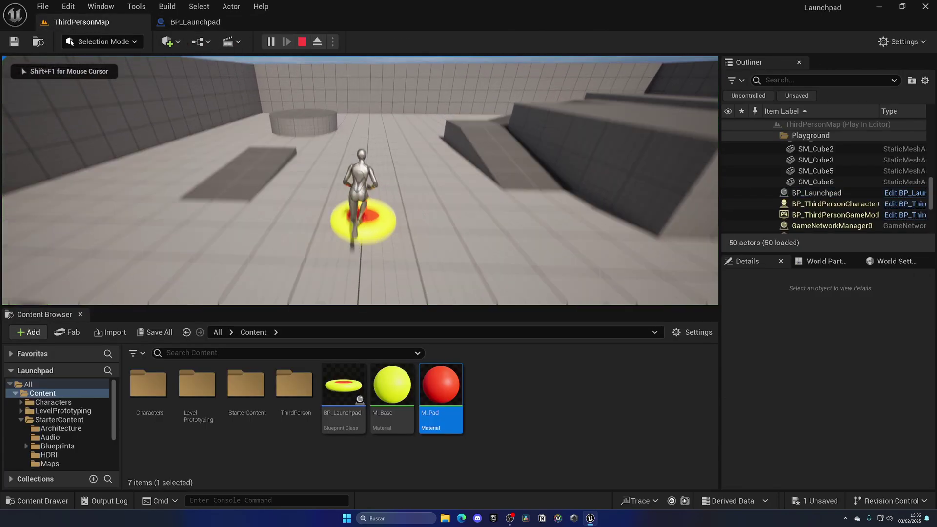
key(w)
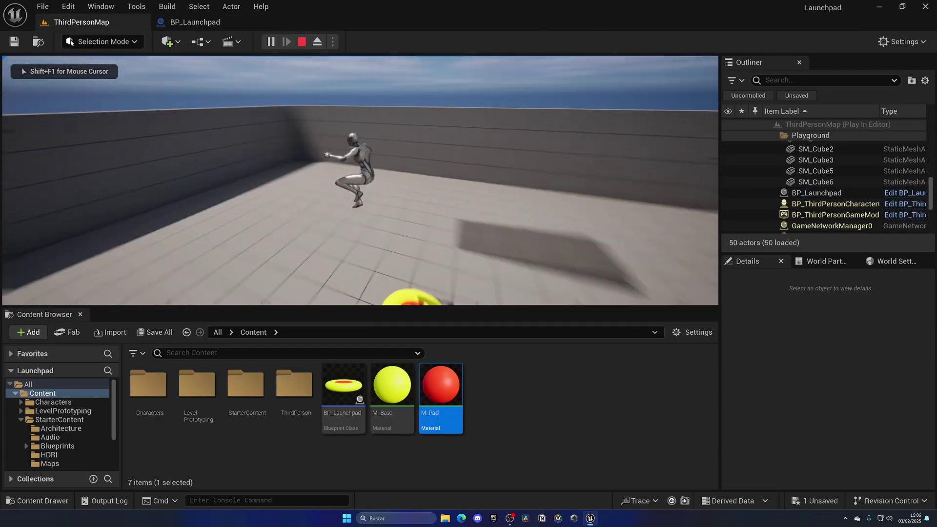
key(Escape)
key(Escape)
click(194, 22)
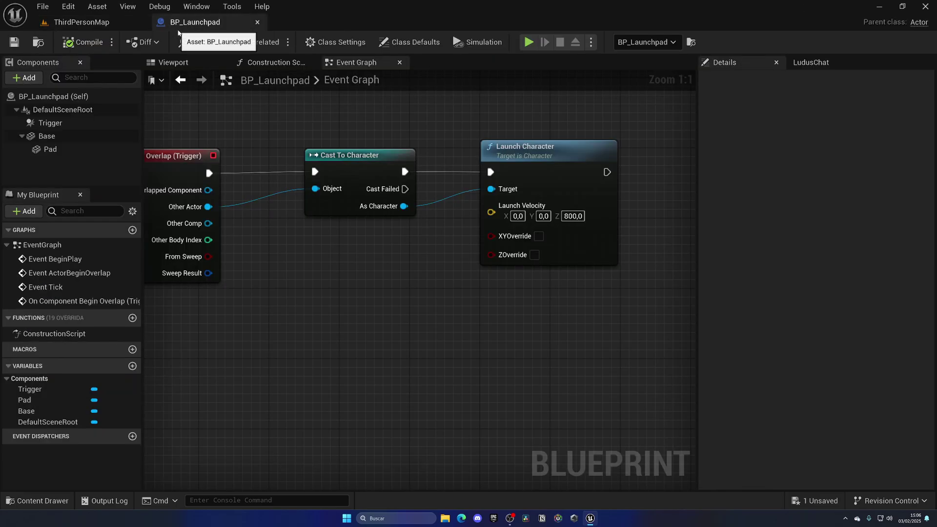
Step: Set Launch Velocity Z to 200, then raise it to 2000
text(200)
key(Return)
click(571, 216)
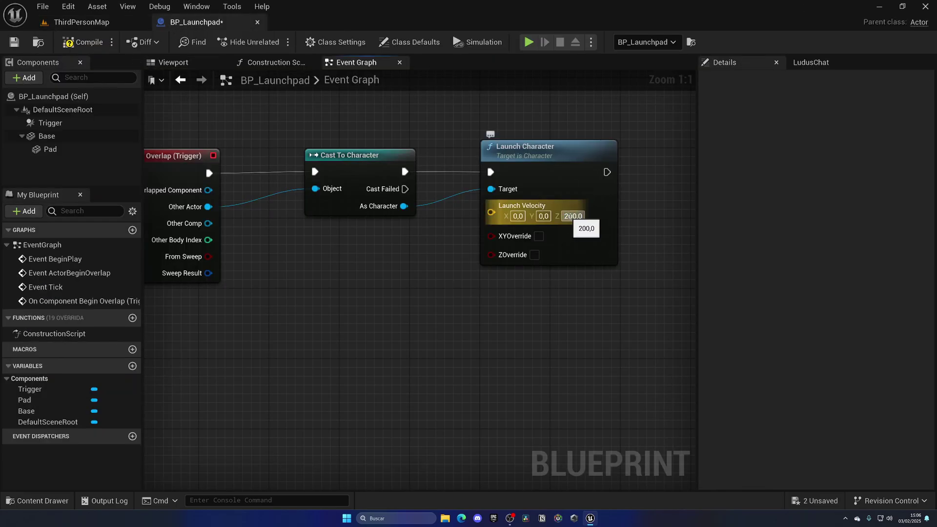
text(2000)
key(Return)
Step: Play-test the launchpad with the Z velocity of 2000, end play, and return to BP_Launchpad
click(82, 22)
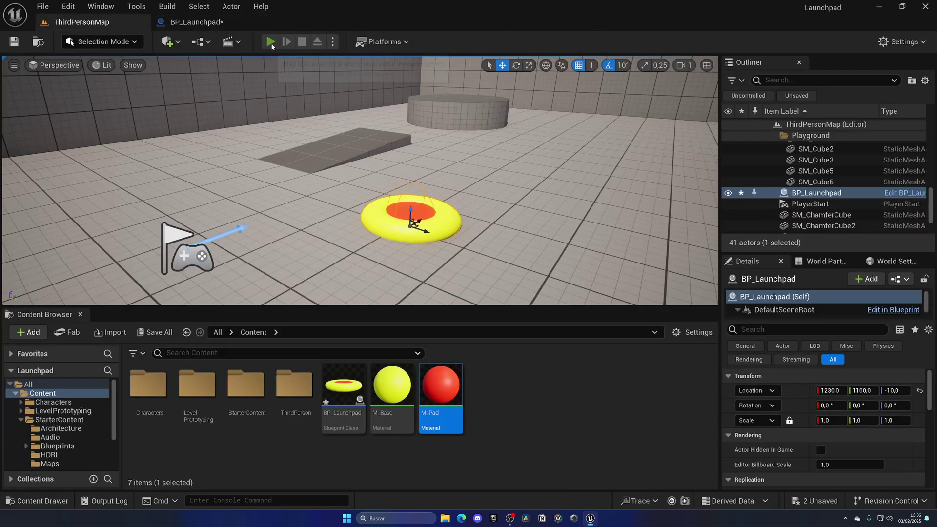
click(271, 41)
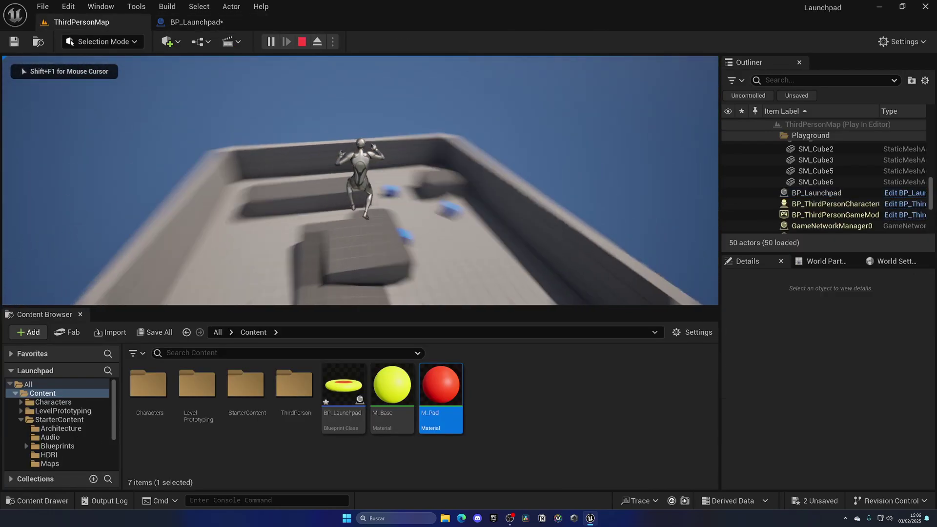
key(Escape)
click(197, 22)
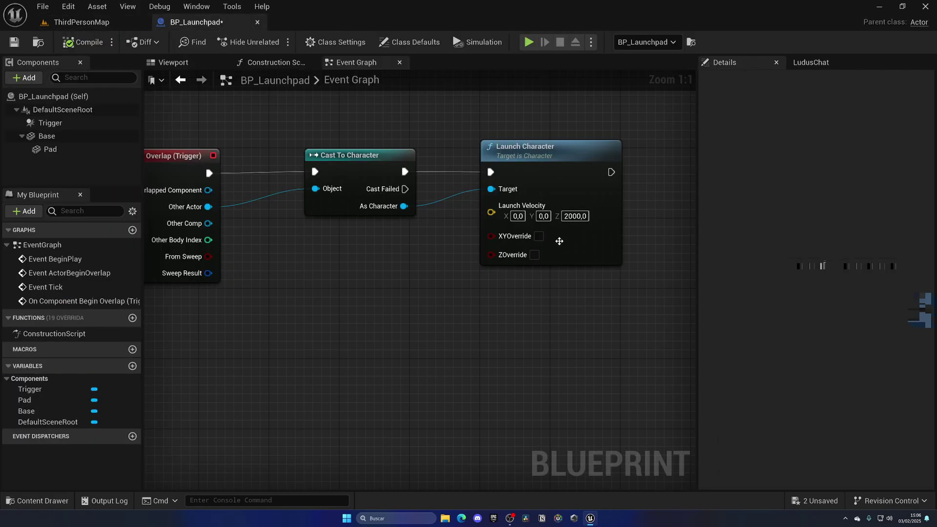
Step: Set Launch Velocity Z to 1200 on the Launch Character node and compile the Blueprint
click(570, 217)
text(1200)
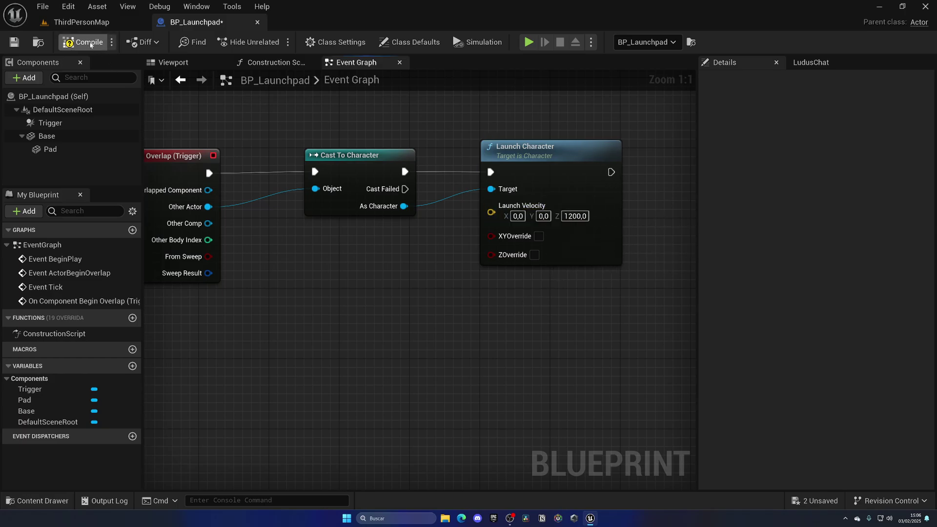
click(84, 41)
Step: Play-test the launch with Z 1200, end play, save everything, and return to BP_Launchpad
click(82, 22)
click(271, 42)
key(w)
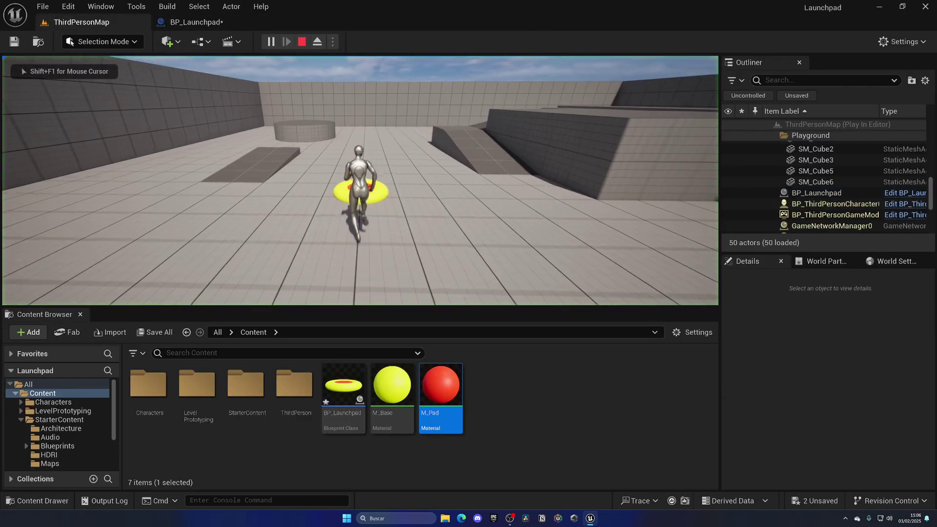
key(w)
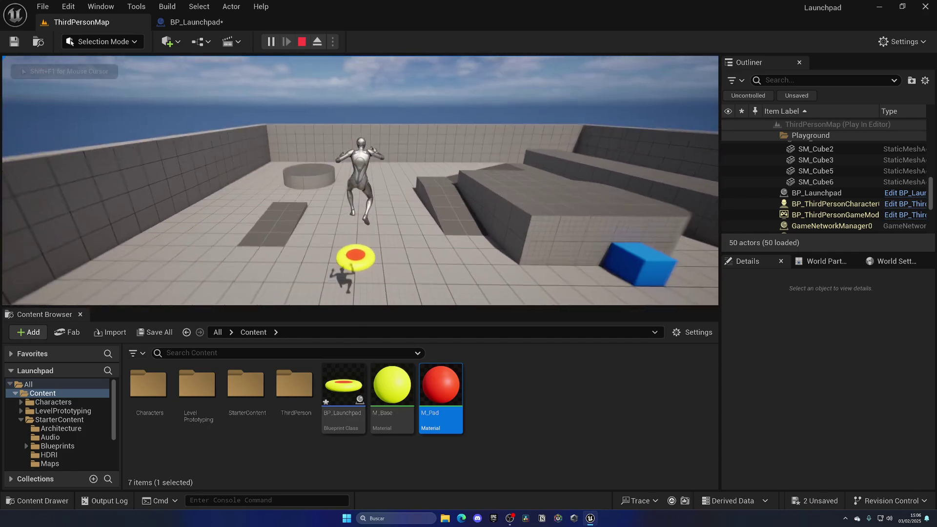
key(Escape)
key(ctrl+shift+s)
click(210, 26)
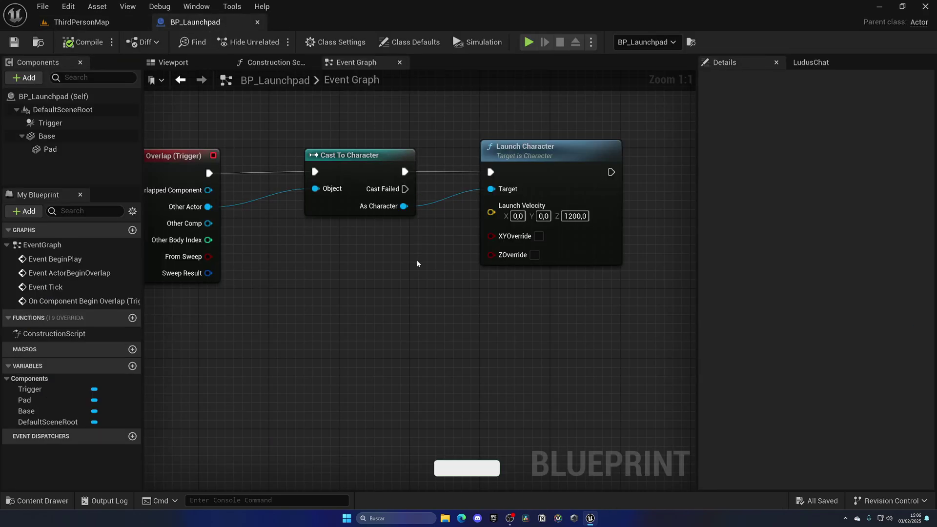
Step: Add a Play Sound at Location node after Launch Character and set its sound to Click_on_Button
right_drag(420, 261, 189, 268)
scroll(446, 273, down, 1)
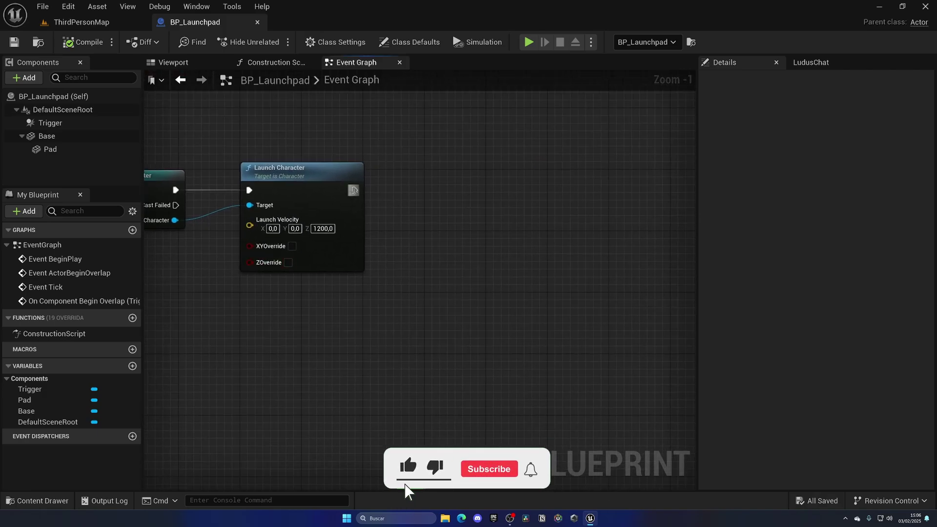
drag(354, 190, 427, 191)
text(play sou)
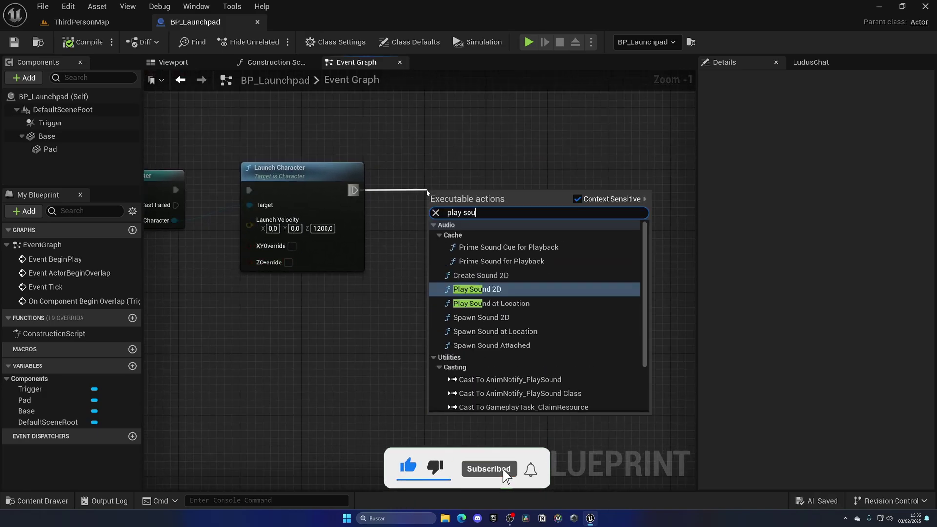
text(nd)
click(492, 304)
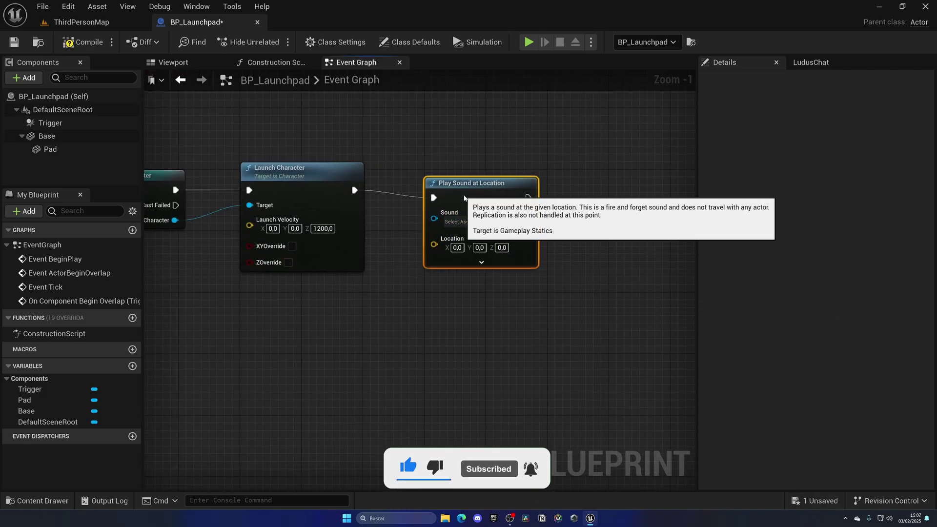
click(459, 214)
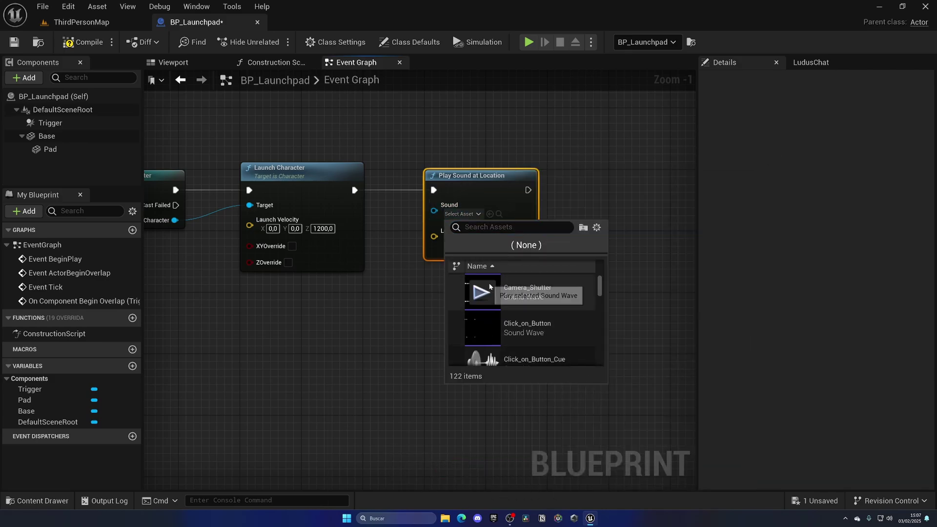
click(488, 328)
Step: Feed the sound's Location from a Get Actor Location node placed below Launch Character, and check the sound node's advanced options
drag(434, 236, 354, 307)
text(get actor l)
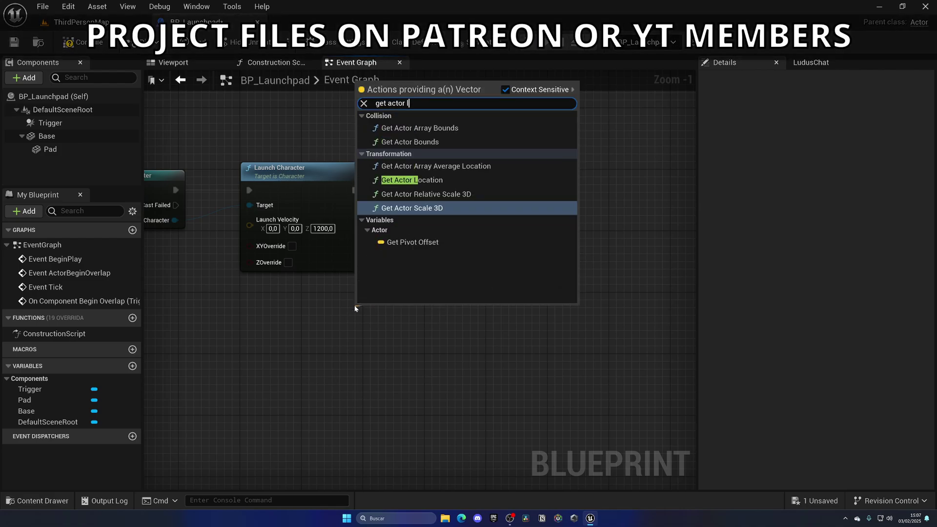
text(oca)
key(Down)
key(Return)
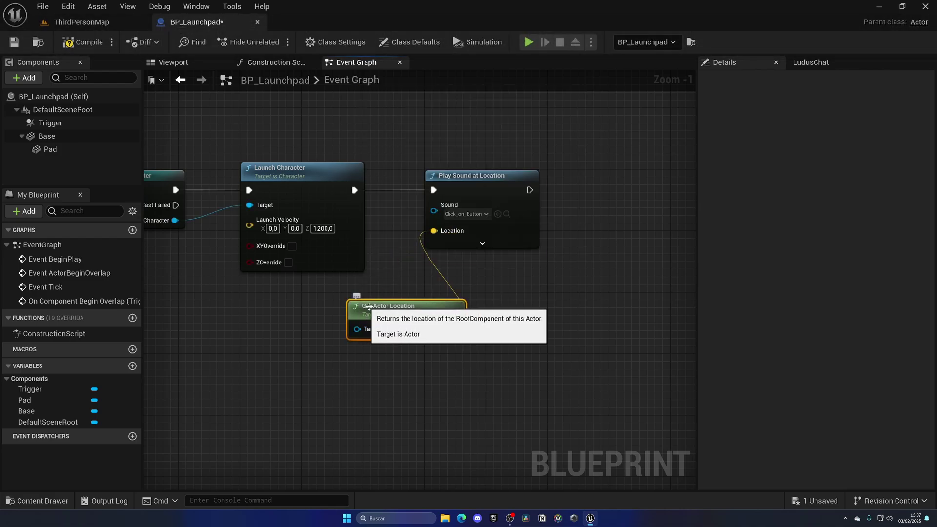
drag(365, 301, 313, 287)
click(482, 243)
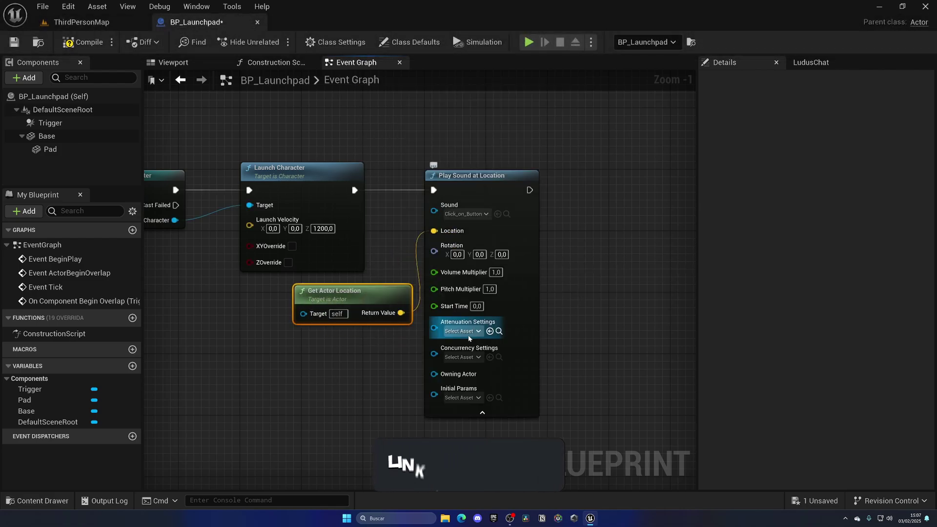
click(482, 413)
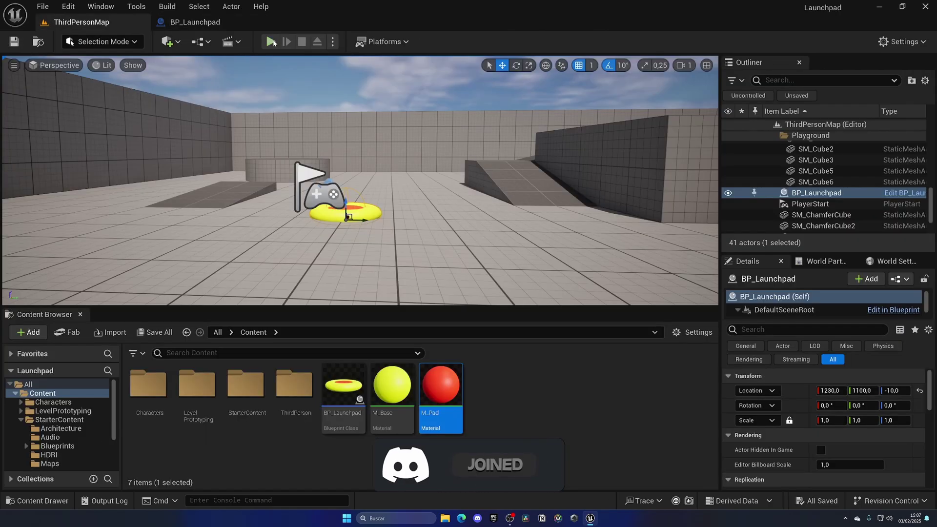
Step: Play-test the launchpad by running the character onto it, end play and return to BP_Launchpad
key(w)
key(w)
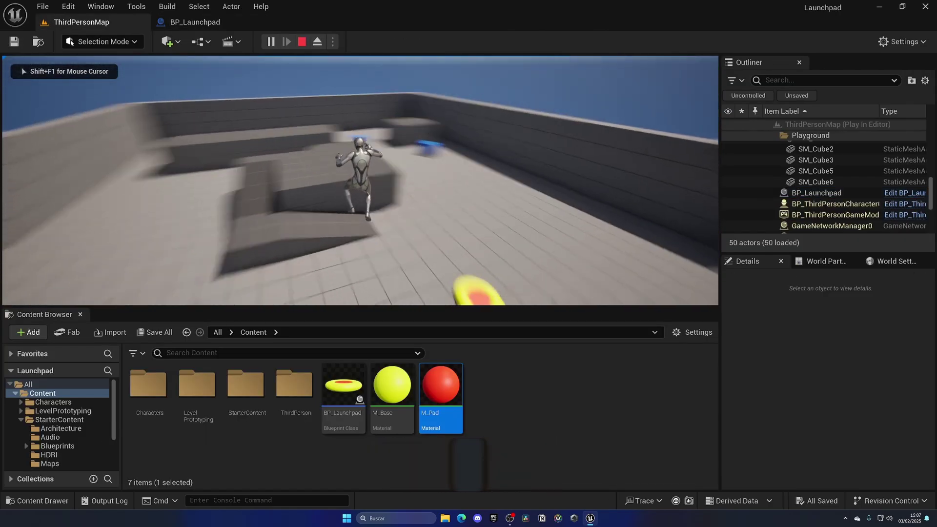
key(w)
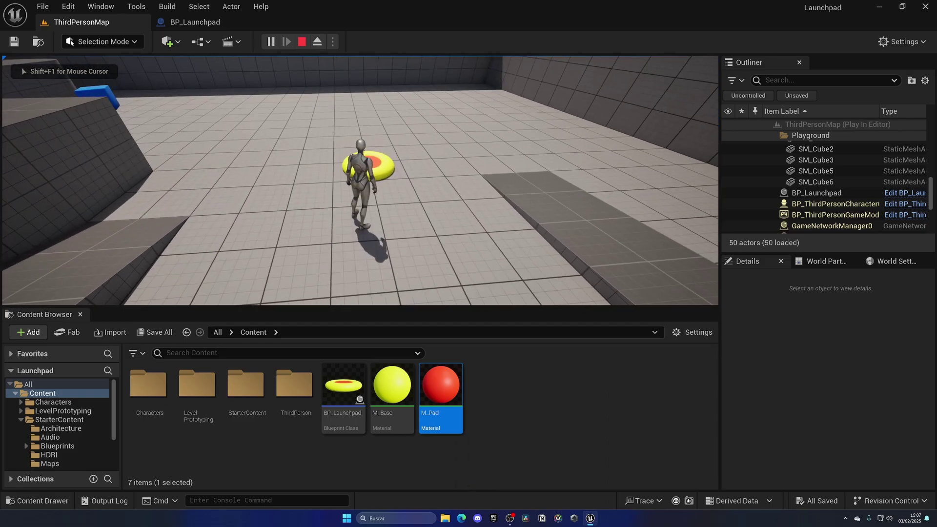
key(Escape)
mouse_move(381, 125)
right_down()
mouse_move(331, 93)
mouse_move(386, 116)
right_up()
click(207, 23)
Step: Review the overlap event's node chain in the Event Graph, focusing on the Cast To Character node
click(468, 215)
click(617, 197)
right_drag(380, 206, 537, 203)
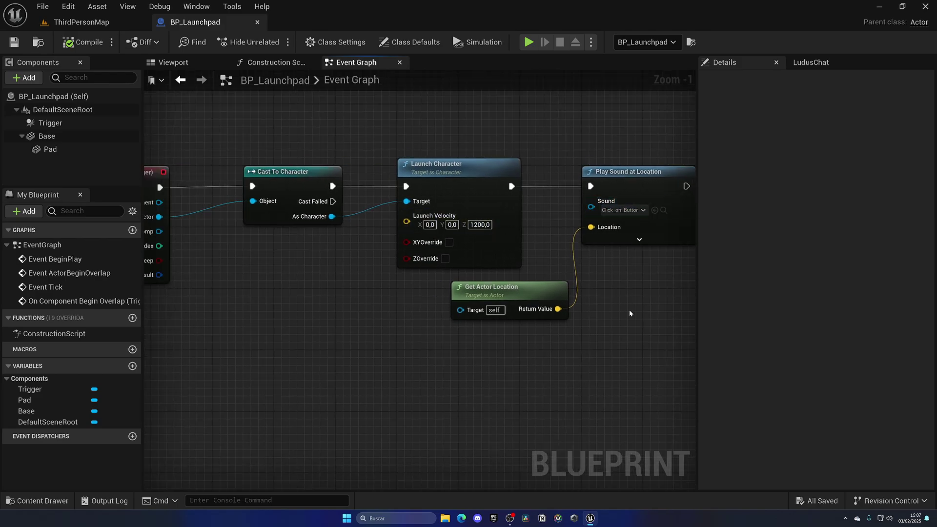
scroll(561, 293, down, 1)
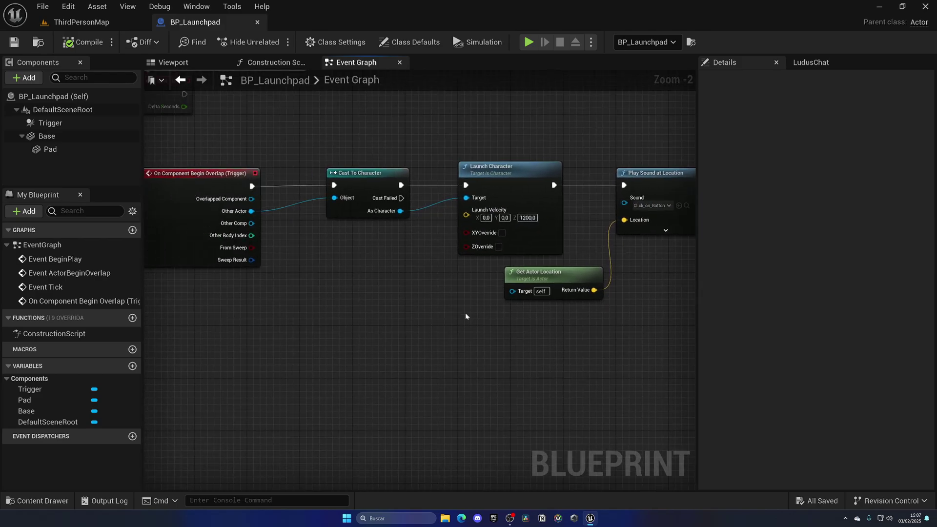
scroll(390, 298, up, 2)
click(377, 231)
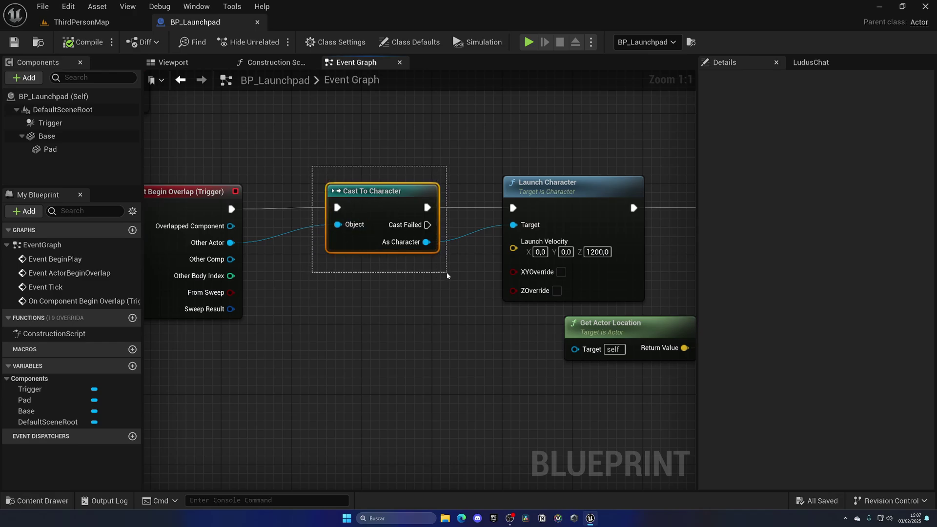
drag(450, 271, 451, 271)
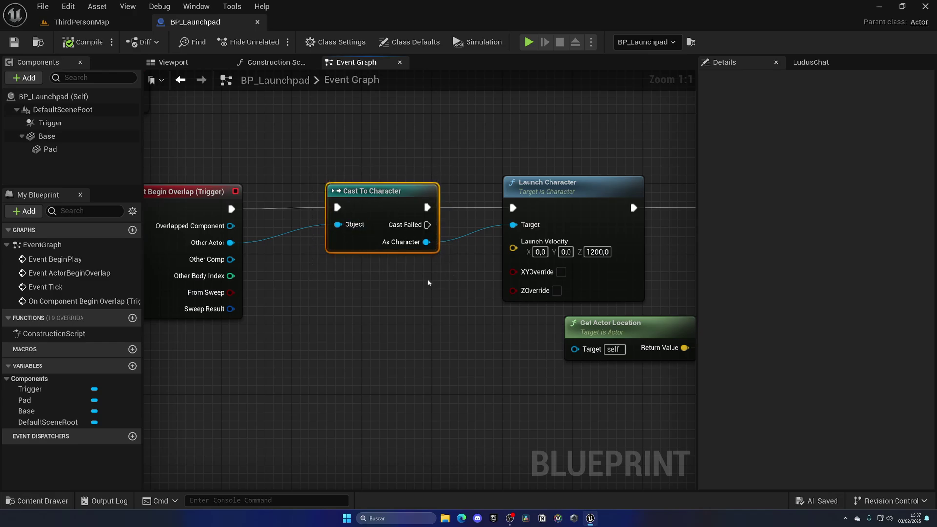
click(391, 284)
scroll(398, 293, down, 2)
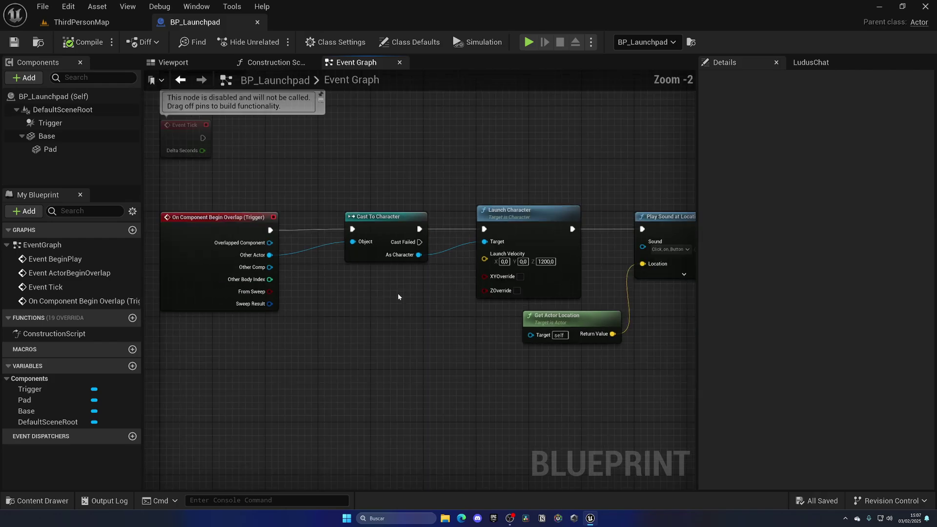
mouse_move(397, 293)
right_down()
mouse_move(406, 267)
mouse_move(400, 290)
right_up()
scroll(404, 266, up, 1)
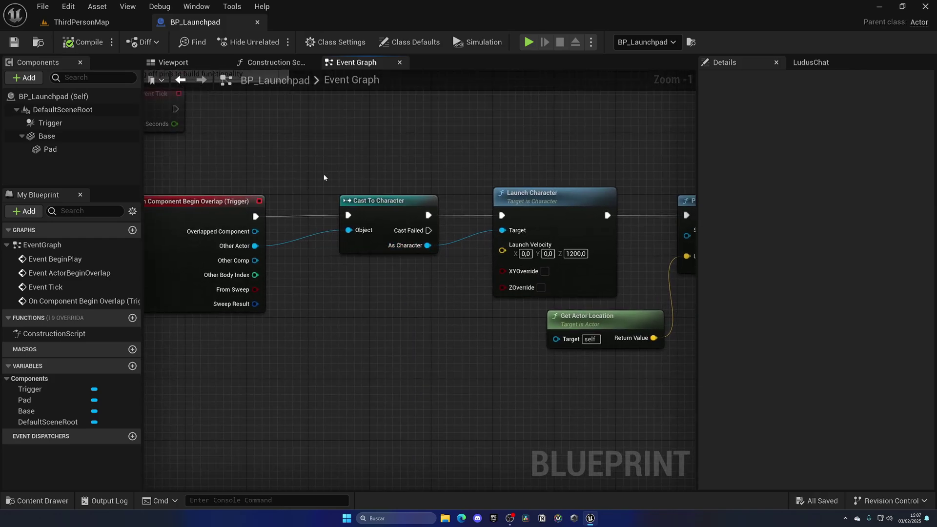
drag(320, 175, 452, 289)
click(452, 289)
drag(309, 170, 453, 278)
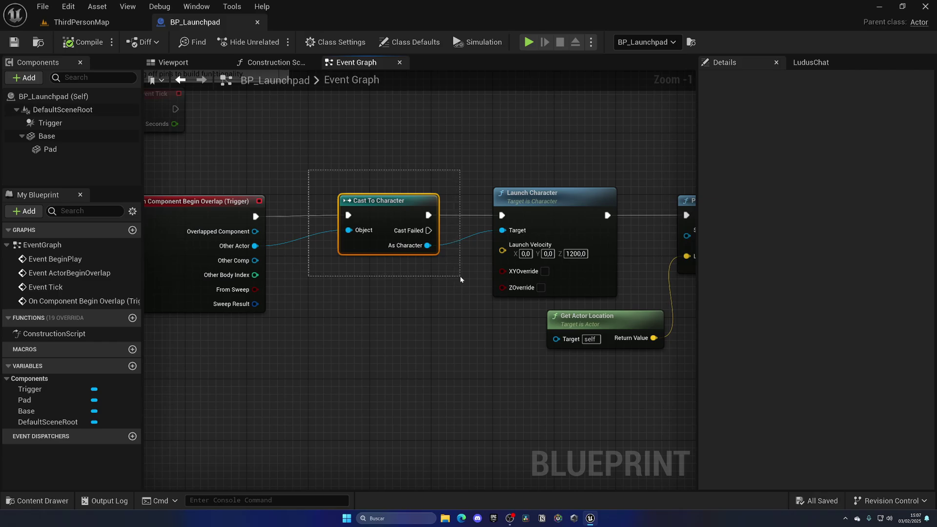
drag(315, 169, 450, 279)
click(451, 278)
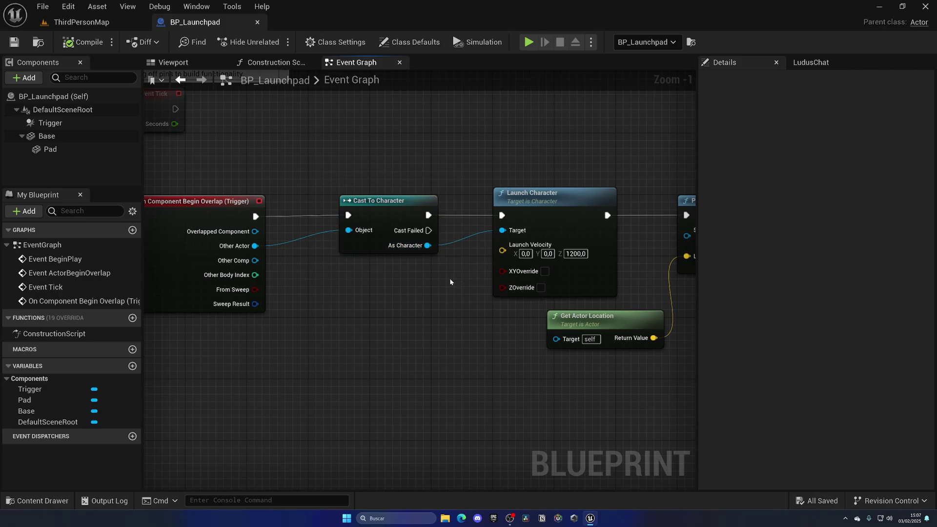
scroll(448, 279, up, 1)
scroll(448, 279, down, 1)
click(80, 22)
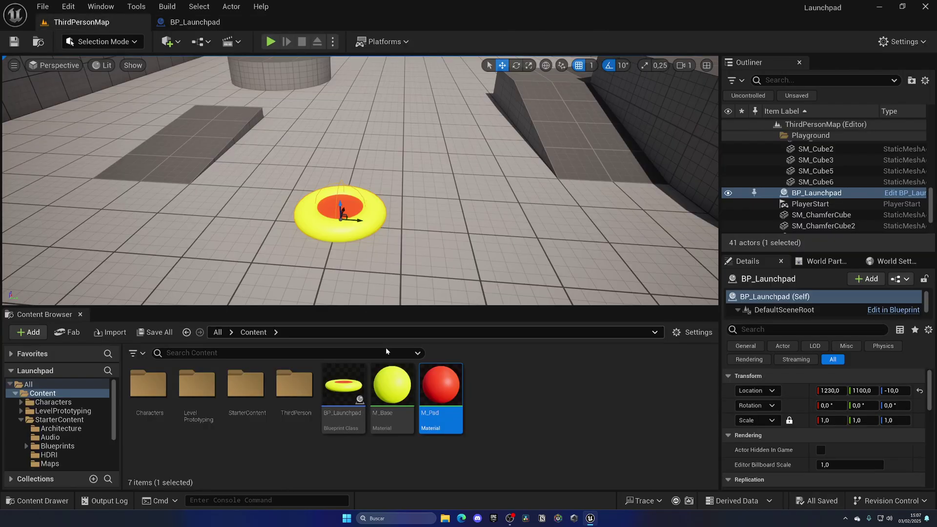
click(195, 22)
drag(318, 156, 402, 242)
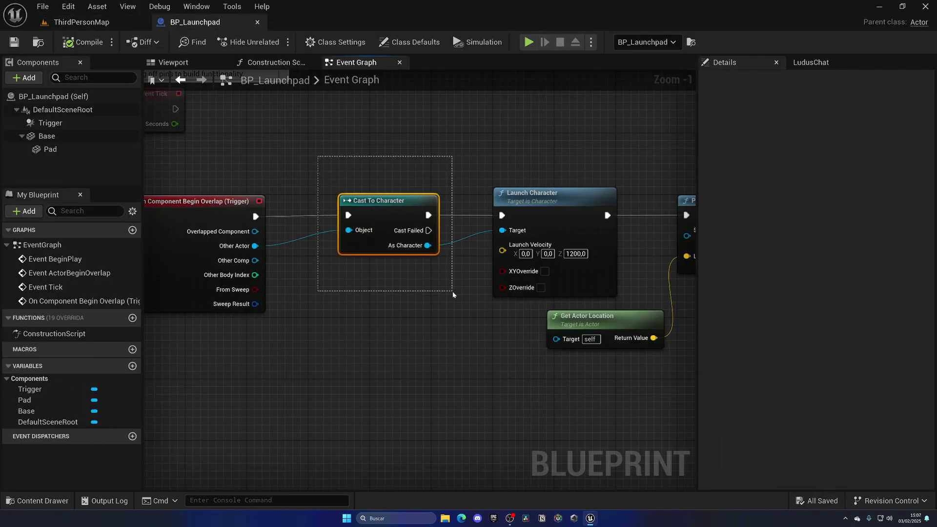
scroll(440, 256, down, 1)
mouse_move(440, 257)
right_down()
mouse_move(448, 242)
mouse_move(440, 265)
right_up()
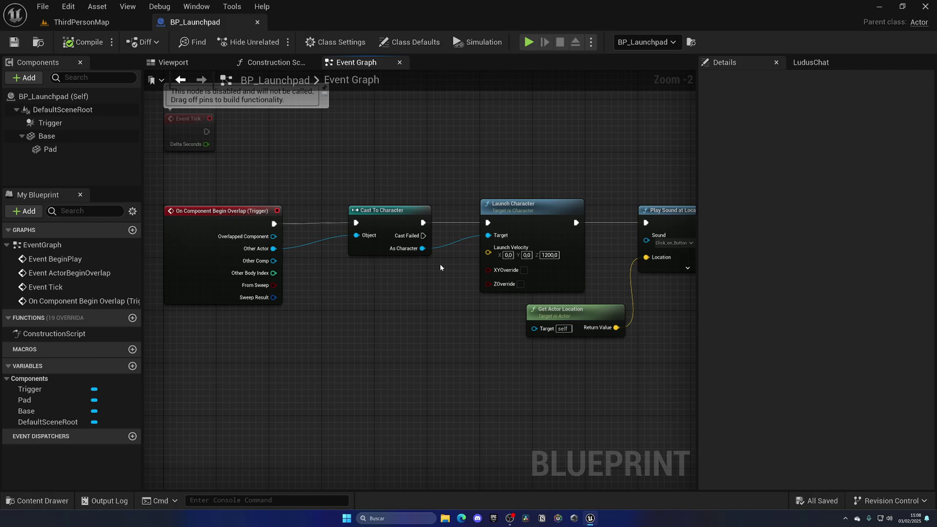
scroll(392, 228, up, 2)
scroll(398, 301, down, 2)
Step: Delete the disabled BeginPlay, ActorBeginOverlap and Tick event nodes from the Event Graph, and compile the Blueprint
right_drag(399, 301, 422, 379)
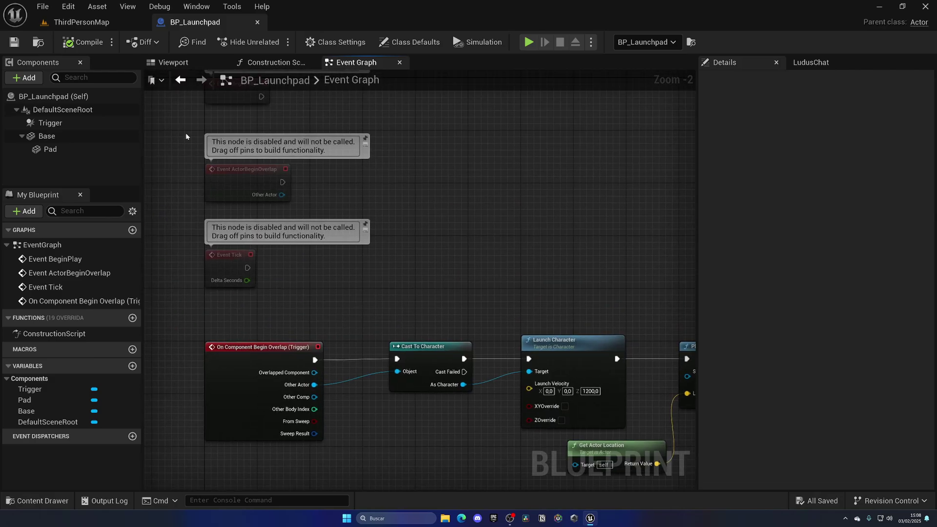
drag(177, 96, 306, 284)
key(Delete)
right_drag(397, 358, 299, 173)
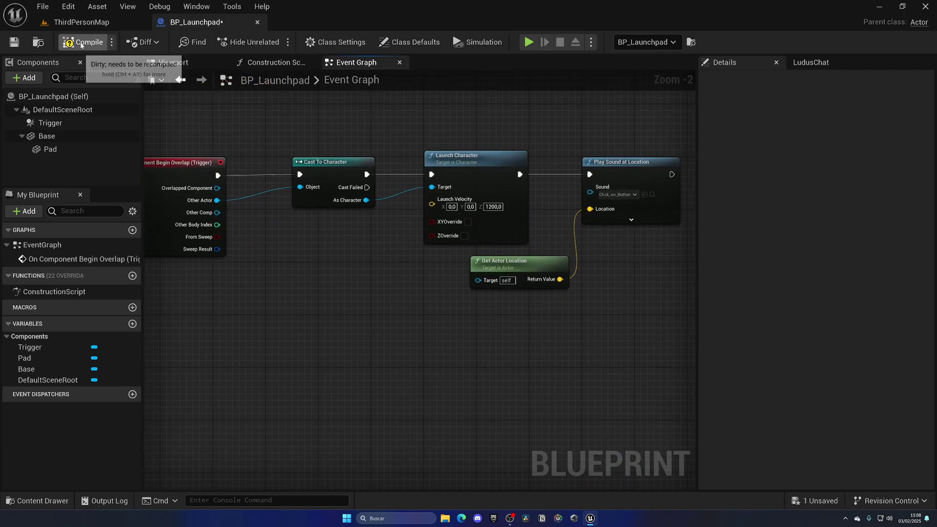
Step: Try moving the Pad slightly downward in the Blueprint's Viewport, undo the move and inspect the mesh
click(173, 62)
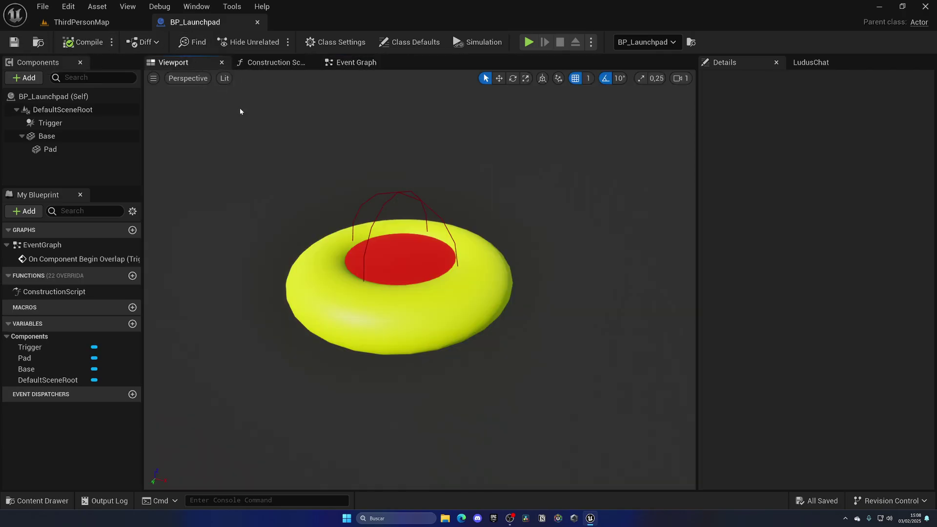
click(381, 238)
mouse_move(400, 241)
mouse_down()
mouse_move(399, 254)
mouse_move(400, 245)
mouse_up()
key(ctrl+z)
scroll(399, 245, up, 5)
scroll(399, 245, down, 5)
right_drag(399, 245, 413, 244)
scroll(412, 244, down, 3)
click(94, 180)
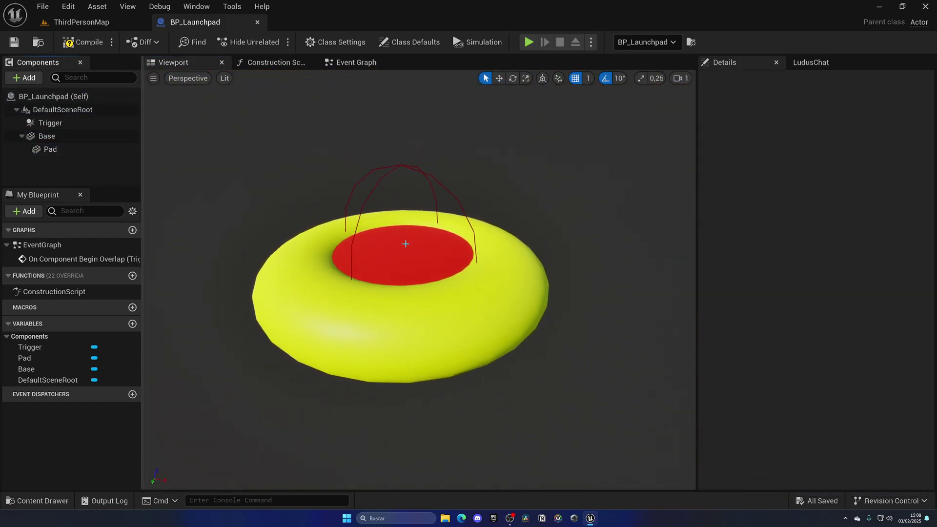
click(450, 288)
click(434, 273)
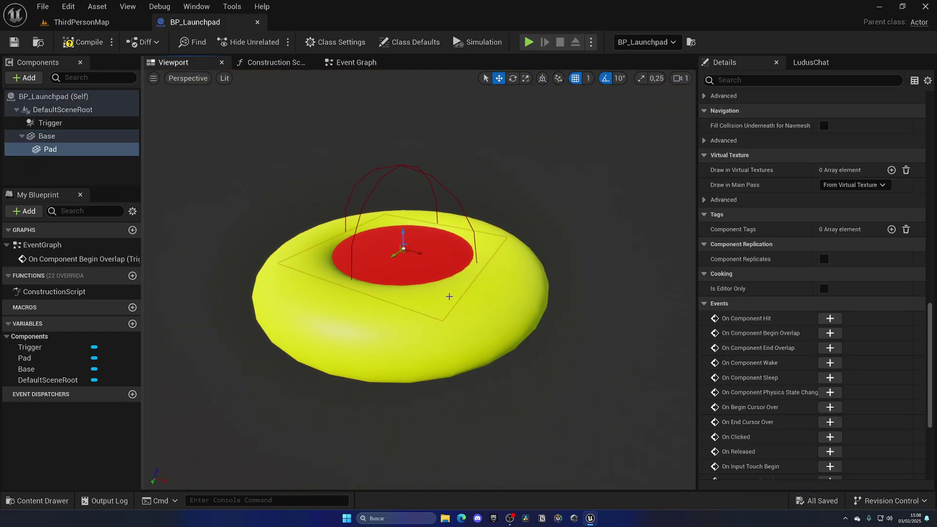
click(104, 184)
Step: Add a timeline node named Animation after Play Sound at Location in the Event Graph
click(350, 63)
scroll(341, 185, up, 2)
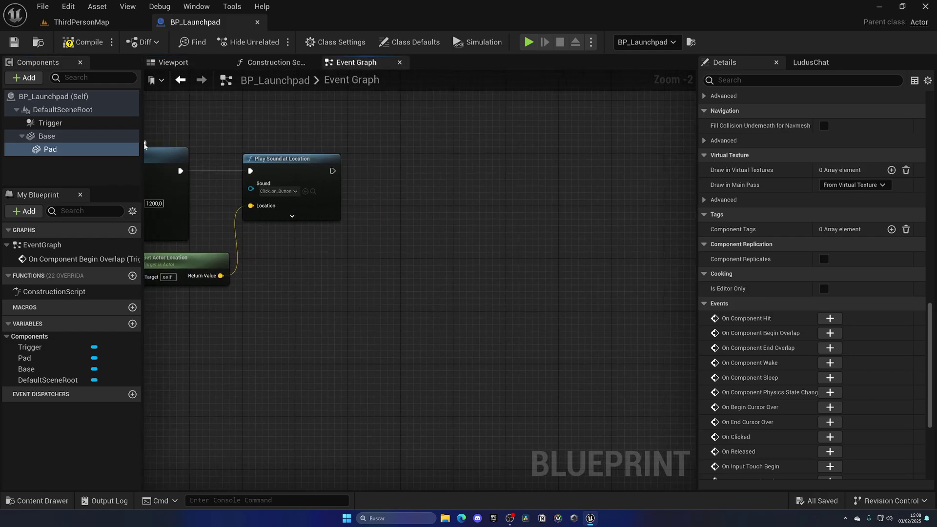
drag(335, 172, 440, 170)
text(add tim)
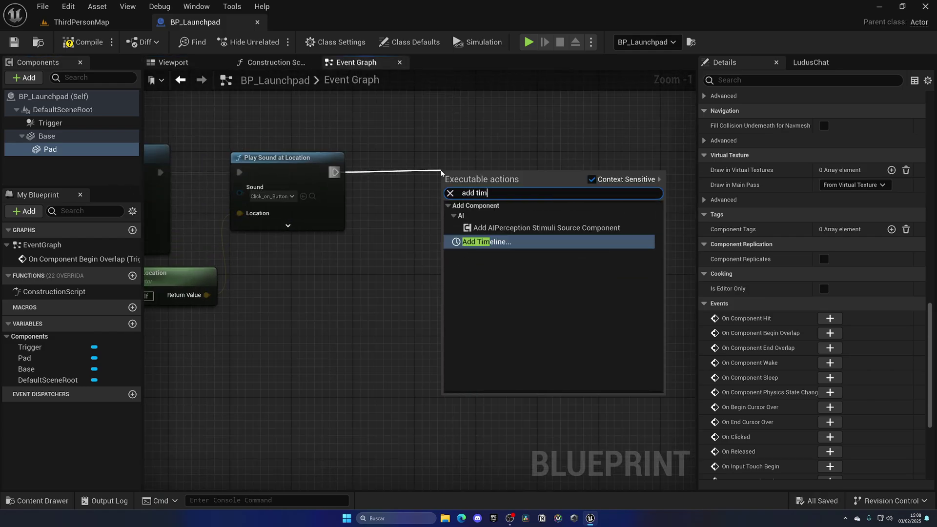
key(Return)
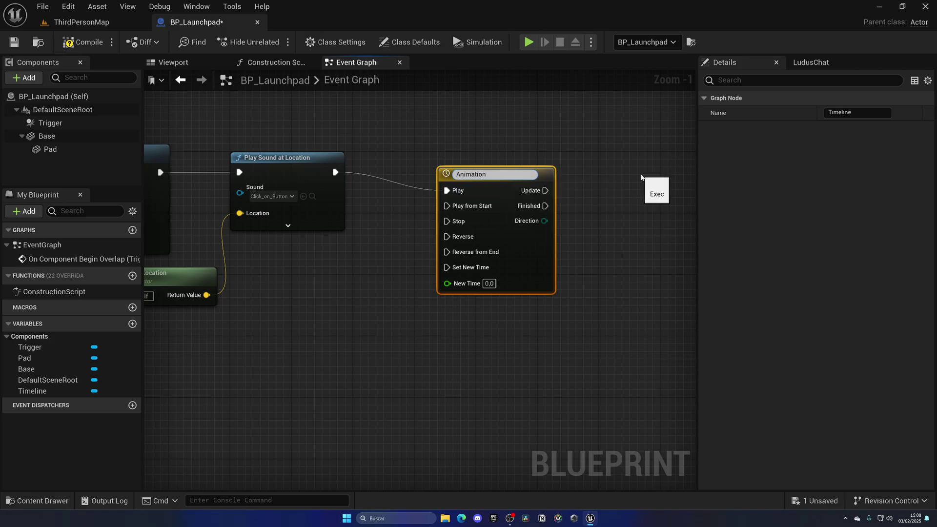
key(Return)
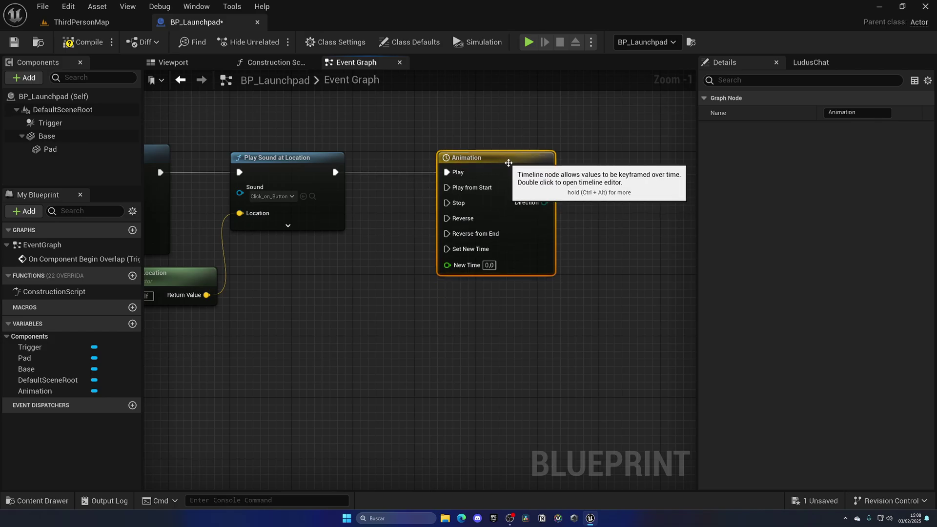
Step: Add a float track named Height to the Animation timeline and set the timeline length to 0.30
double_click(517, 176)
click(171, 94)
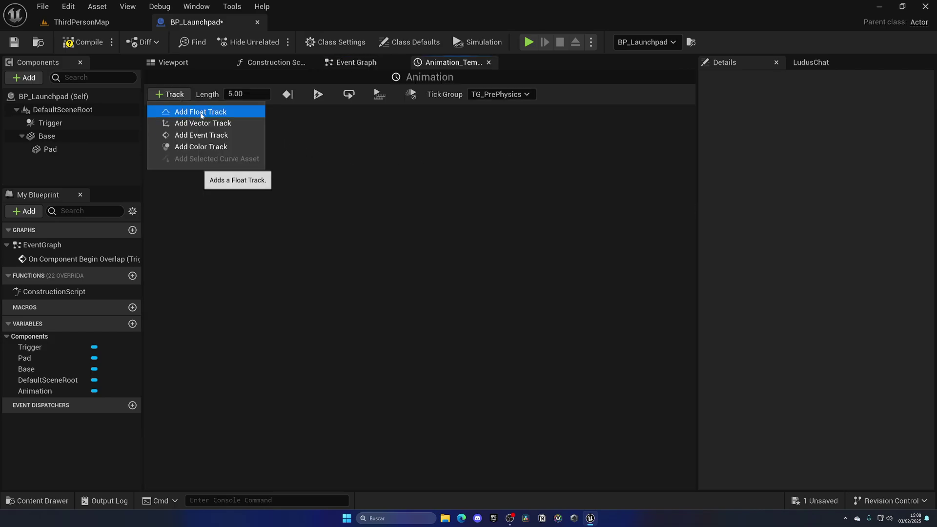
click(200, 111)
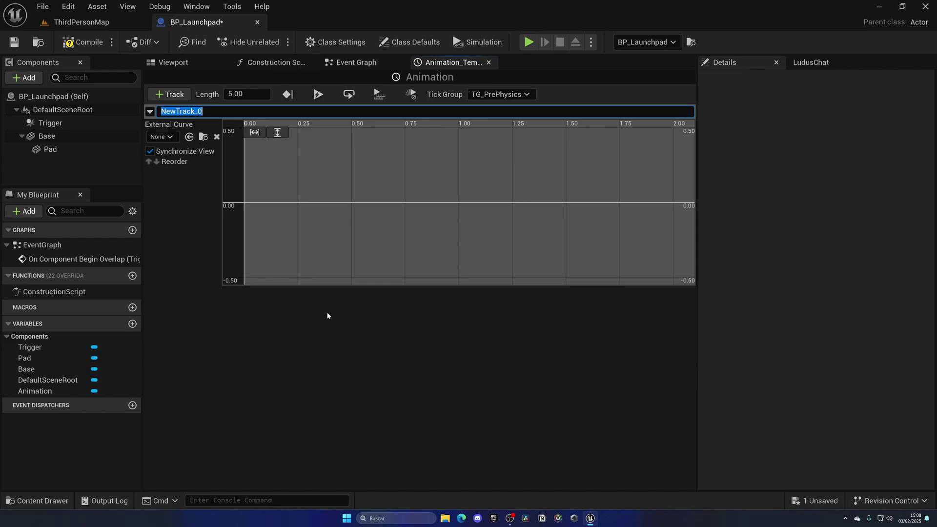
text(Height)
key(Return)
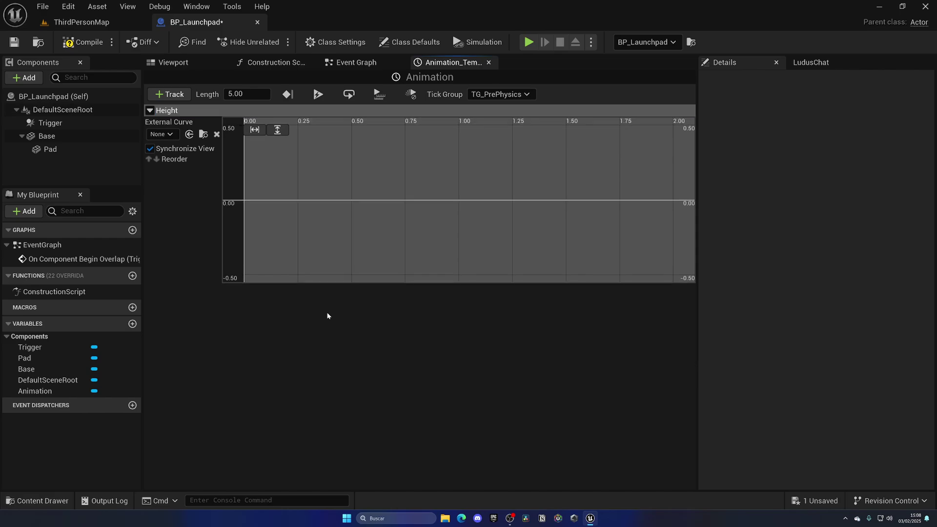
click(247, 94)
text(.3)
key(Return)
Step: Add a first key to the Height curve at time 0 with value 0
right_click(258, 201)
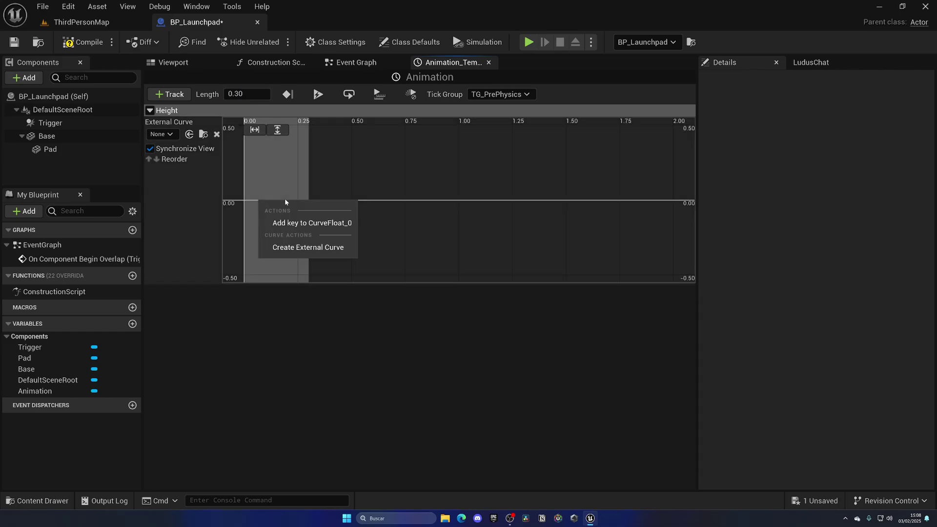
click(292, 219)
click(323, 130)
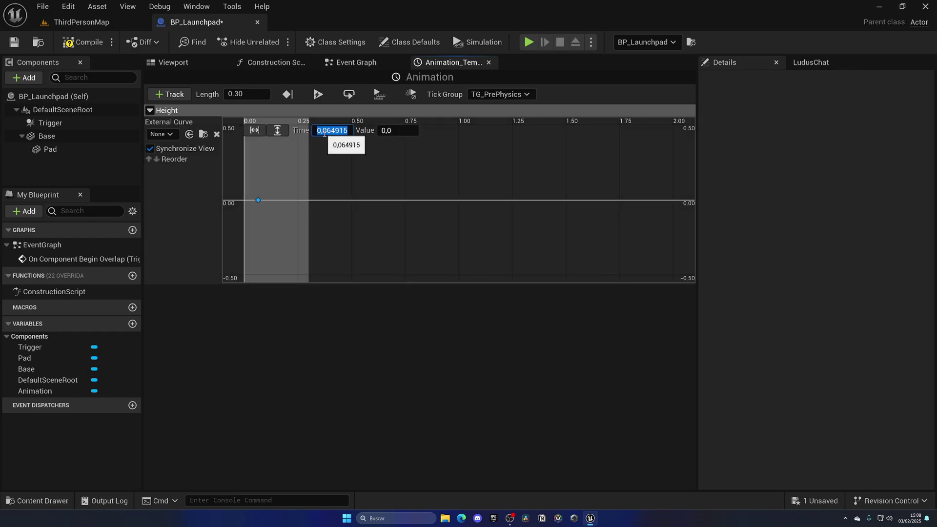
text(0)
key(Return)
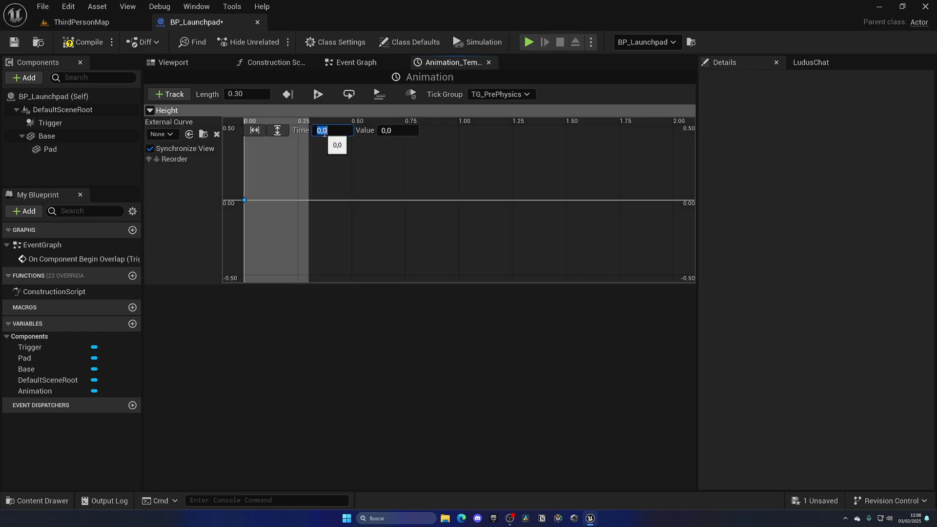
Step: Add a second key to the Height curve at time 0.3 with value 1 and fit the curve to the view
right_click(291, 180)
click(307, 188)
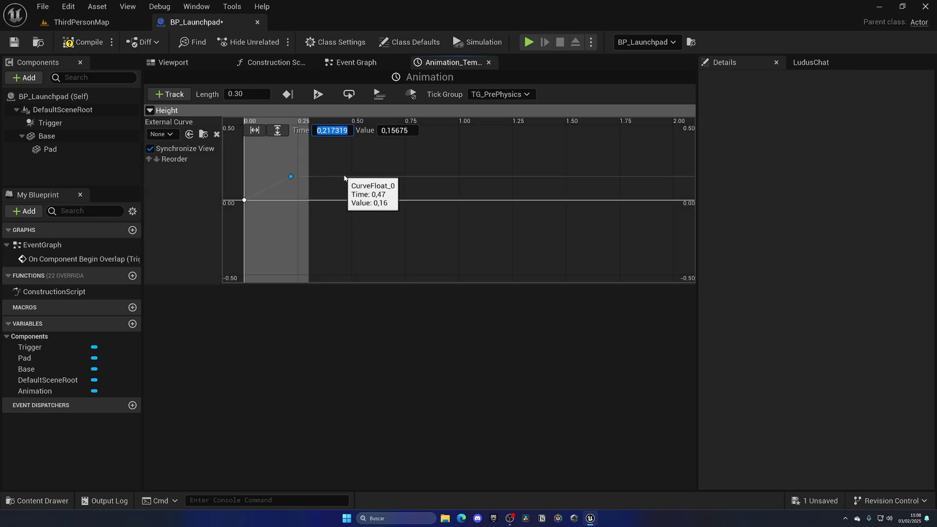
key(Tab)
text(1)
key(Return)
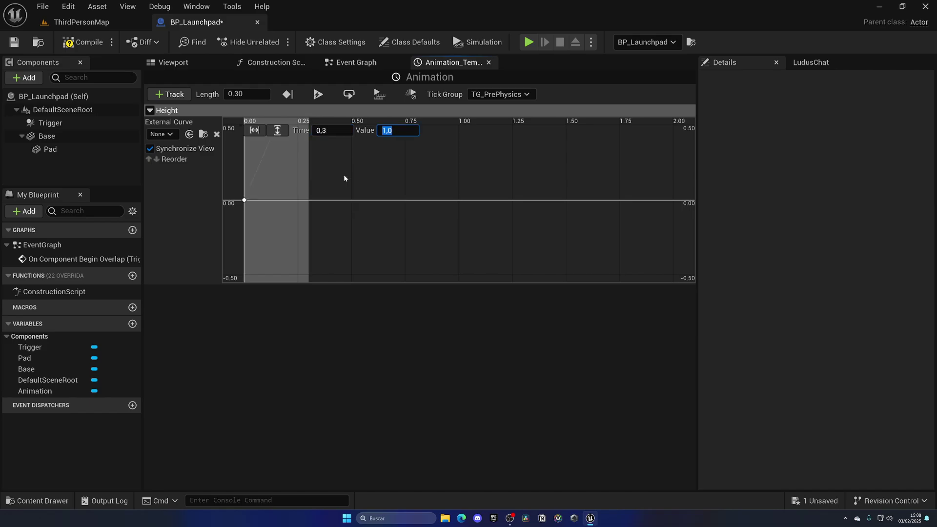
click(255, 131)
click(277, 130)
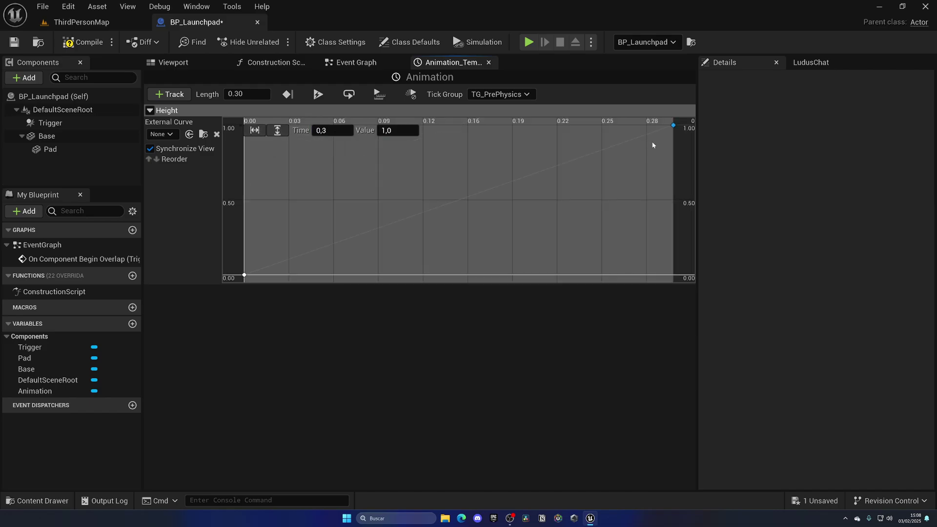
Step: Add a float Lerp node from the Animation timeline's Height output in the Event Graph
click(375, 64)
right_drag(464, 138, 204, 112)
right_drag(314, 149, 366, 163)
drag(336, 204, 407, 250)
text(lerp)
click(446, 387)
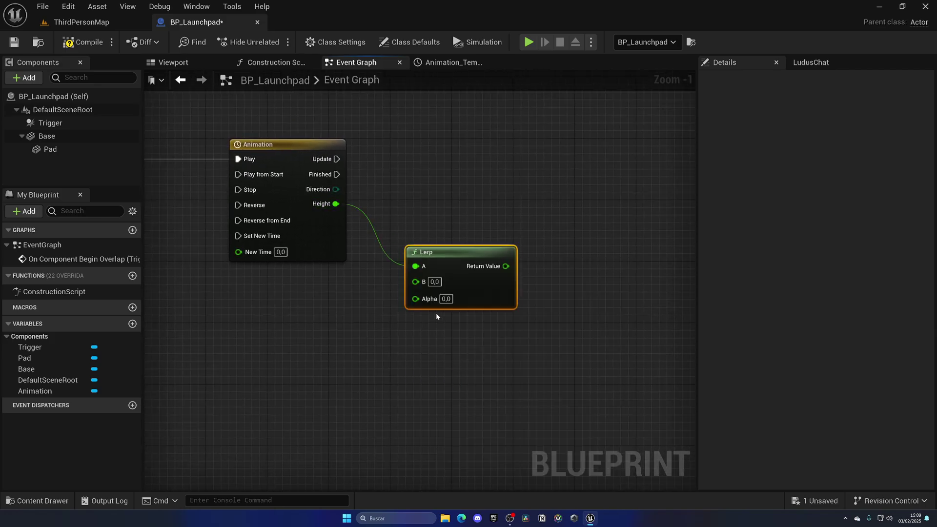
Step: Rewire the Height connection from Lerp's A input to Alpha and move the Lerp node closer to the timeline
ctrl+drag(416, 267, 416, 299)
drag(435, 250, 419, 234)
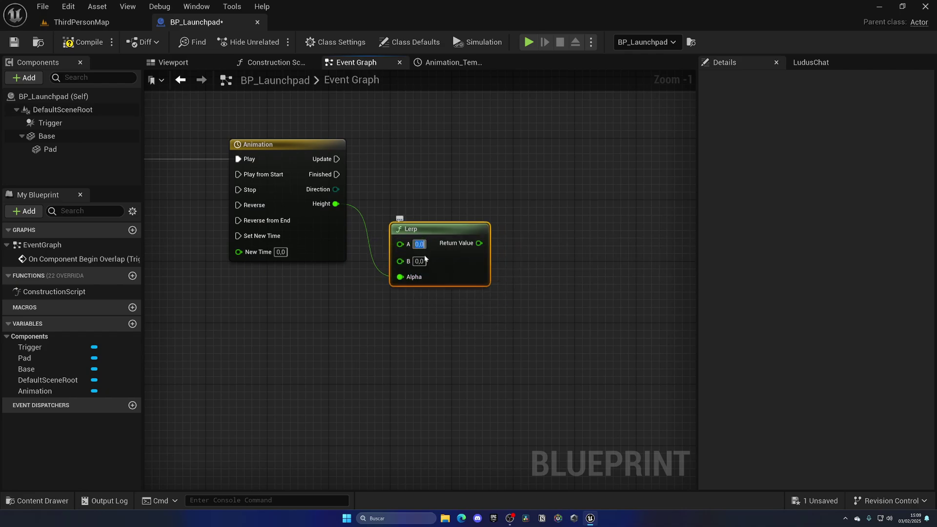
click(419, 261)
click(413, 329)
right_drag(415, 329, 386, 382)
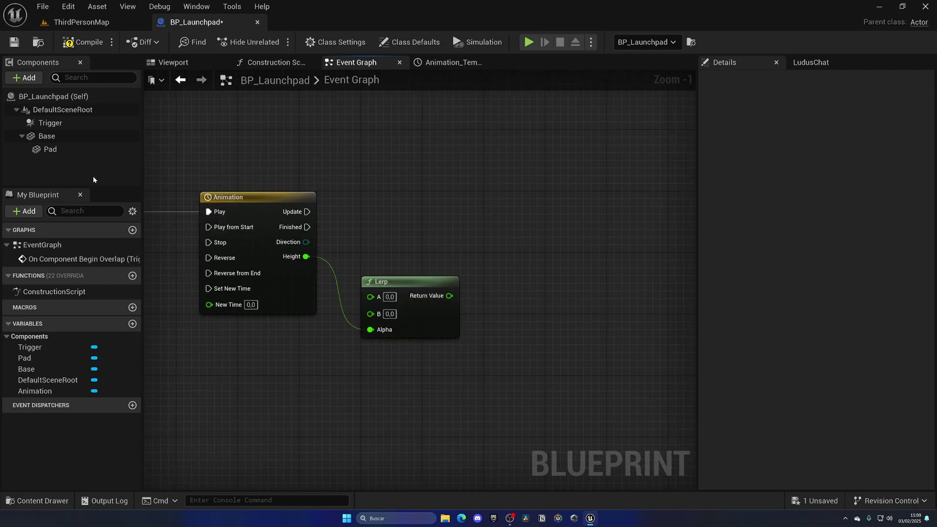
Step: Add a Set Relative Location node targeting the Base component and connect it to the Animation timeline's Update output
drag(46, 136, 450, 213)
text(set )
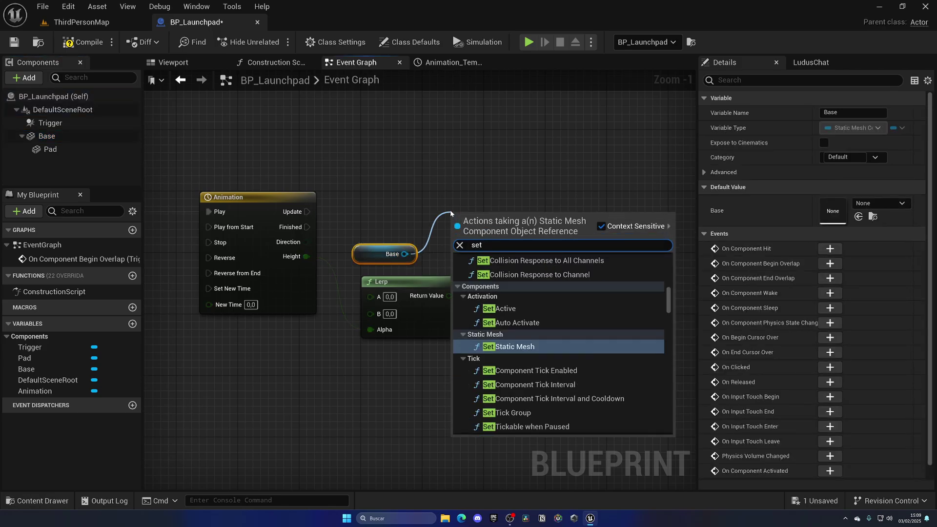
text(rela)
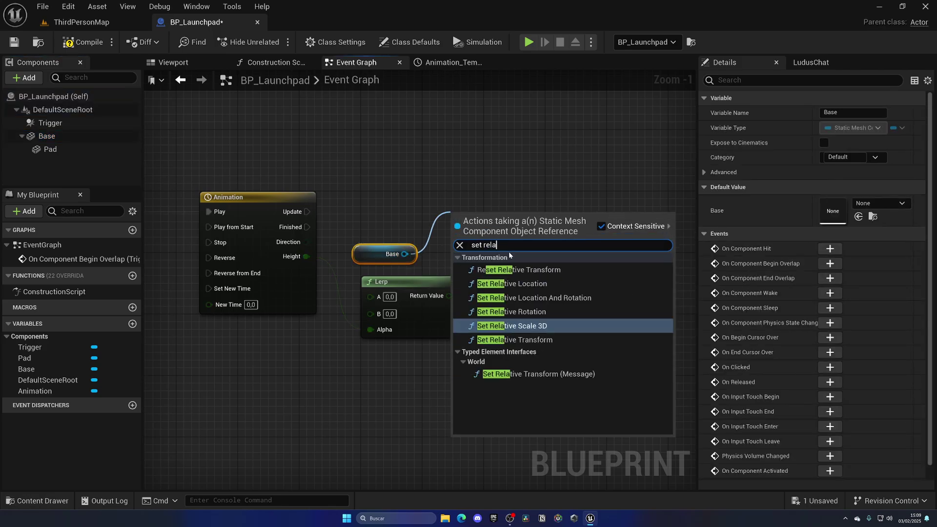
click(512, 283)
drag(308, 212, 452, 239)
drag(484, 212, 522, 212)
Step: Try moving the Base mesh vertically in the Viewport and undo the move
click(173, 62)
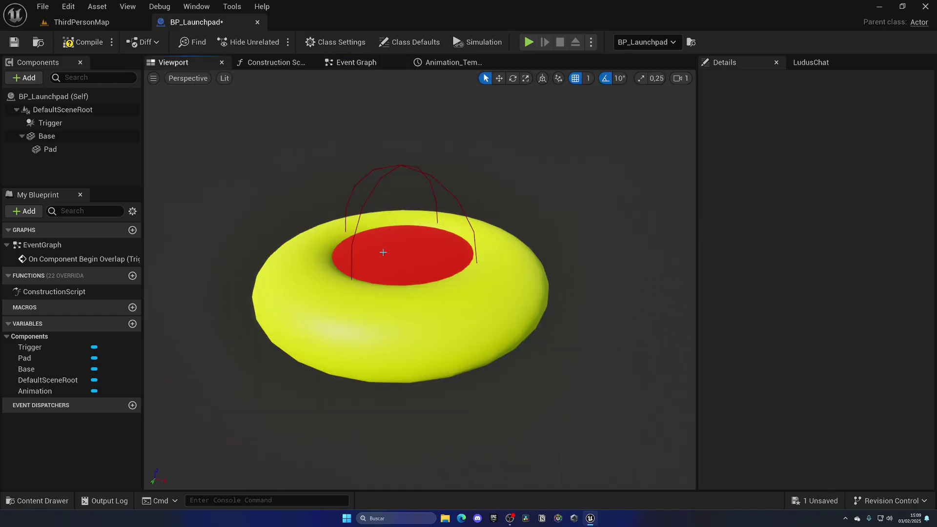
click(363, 229)
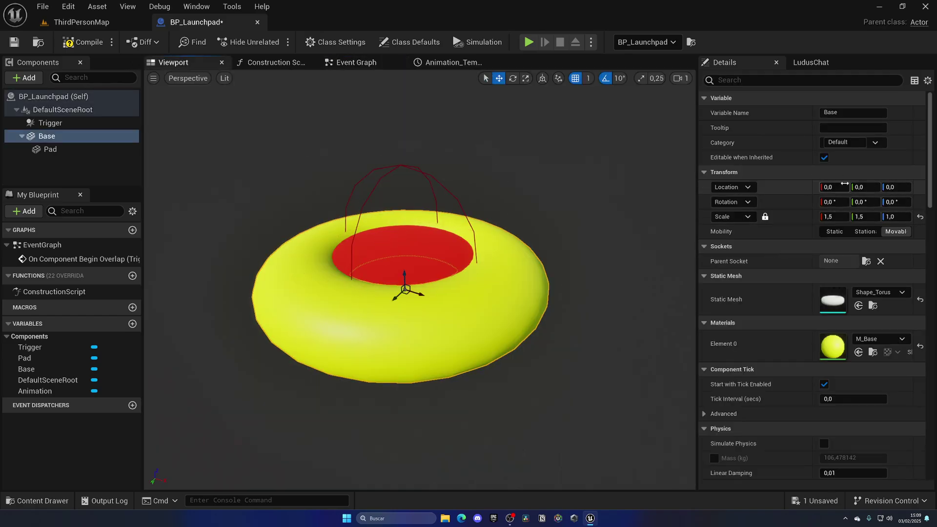
drag(401, 274, 405, 283)
key(ctrl+z)
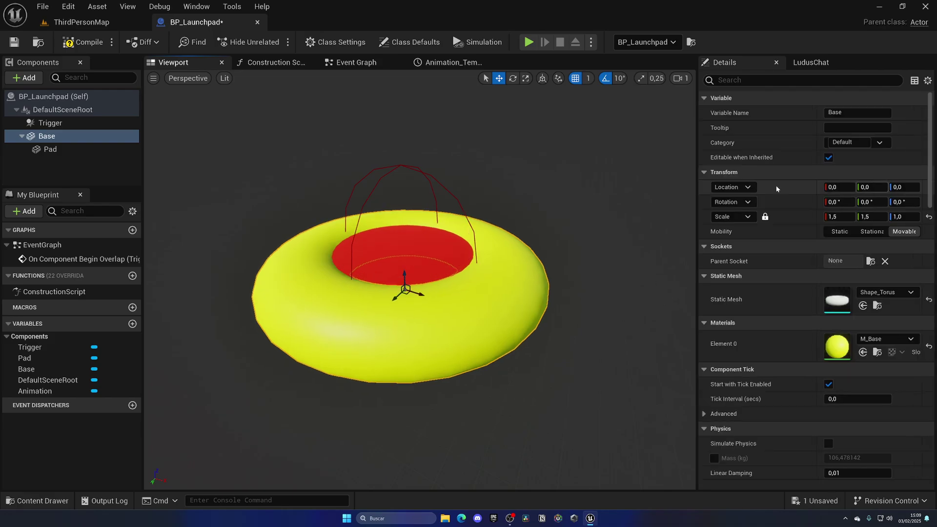
Step: Set the Lerp node's B value to -8 in the Event Graph
click(375, 64)
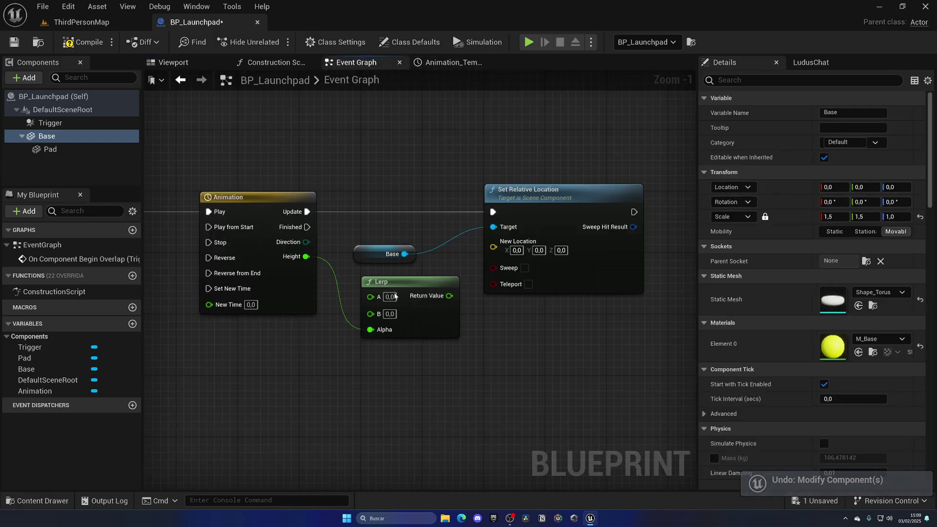
click(390, 313)
text(-8)
key(Return)
Step: Split Set Relative Location's New Location pin, feed Lerp's Return Value into New Location Z, and compile and save the Blueprint
right_click(495, 251)
click(517, 297)
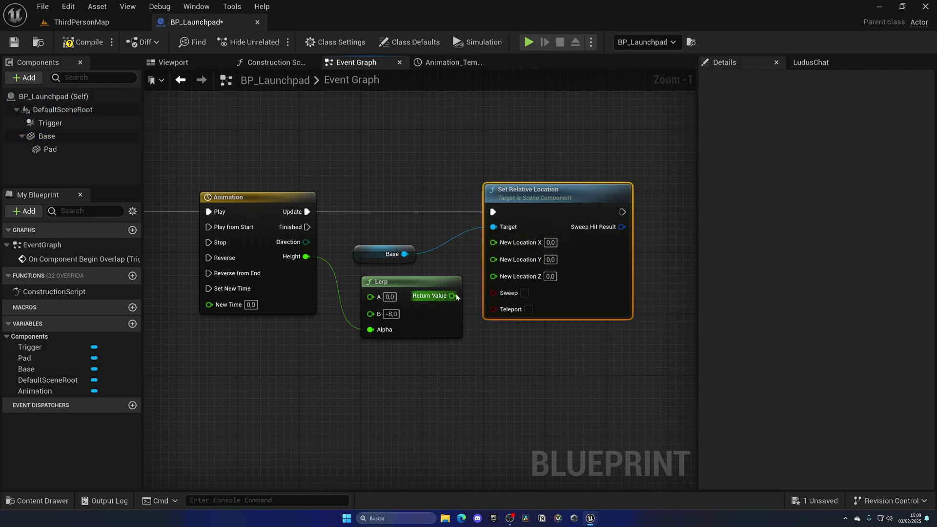
drag(452, 296, 512, 277)
right_drag(513, 276, 404, 292)
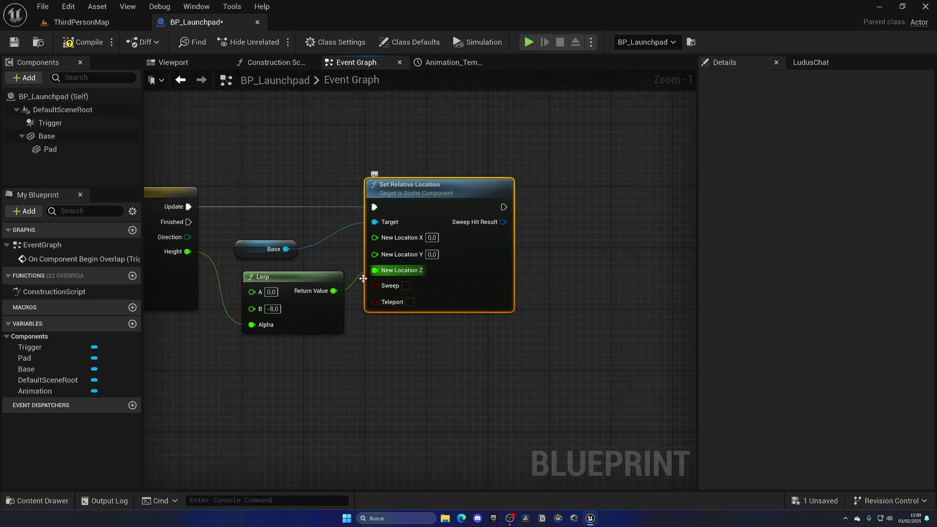
scroll(350, 282, down, 1)
right_drag(350, 282, 387, 277)
click(83, 42)
click(22, 44)
Step: Play-test ThirdPersonMap by running the character onto the launchpad, and end the play session
click(94, 23)
click(271, 42)
click(306, 198)
key(w)
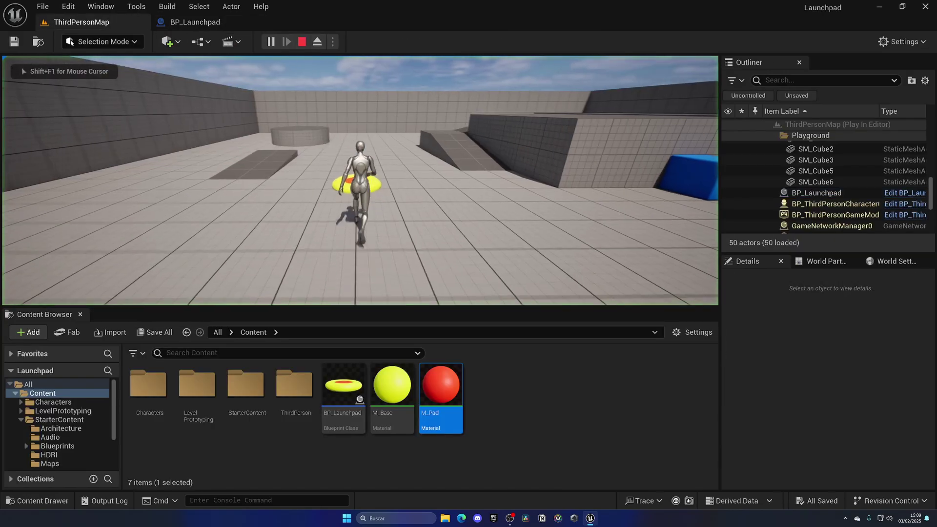
key(s)
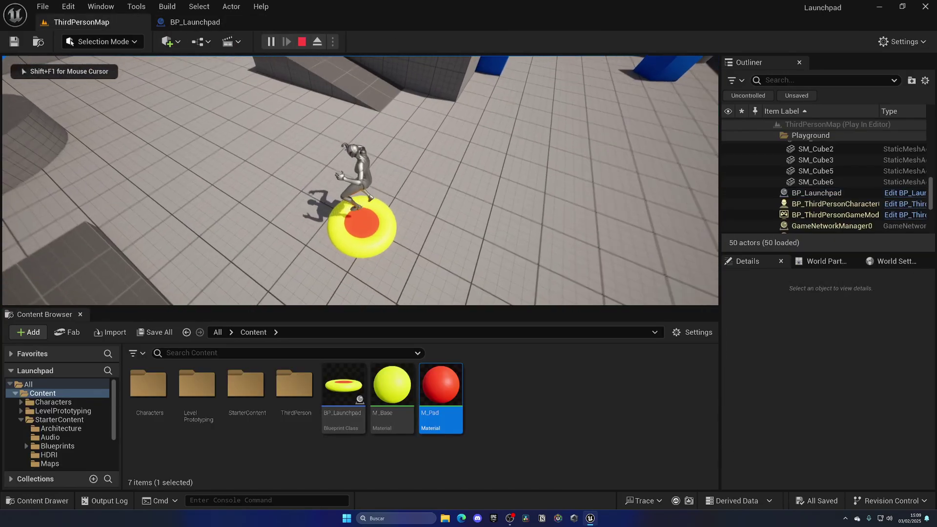
key(w)
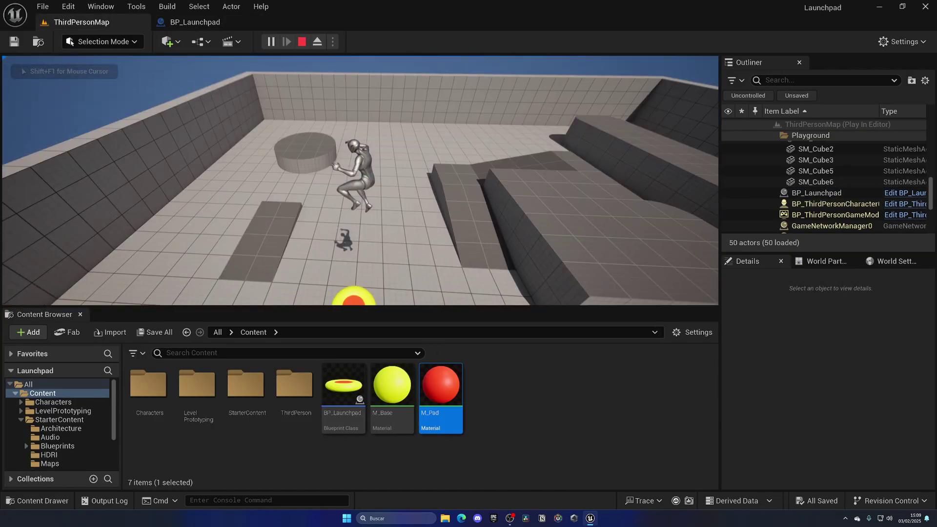
key(Escape)
Step: Set the Lerp node's B value to -15 in the BP_Launchpad Event Graph
click(206, 23)
right_drag(354, 187, 401, 160)
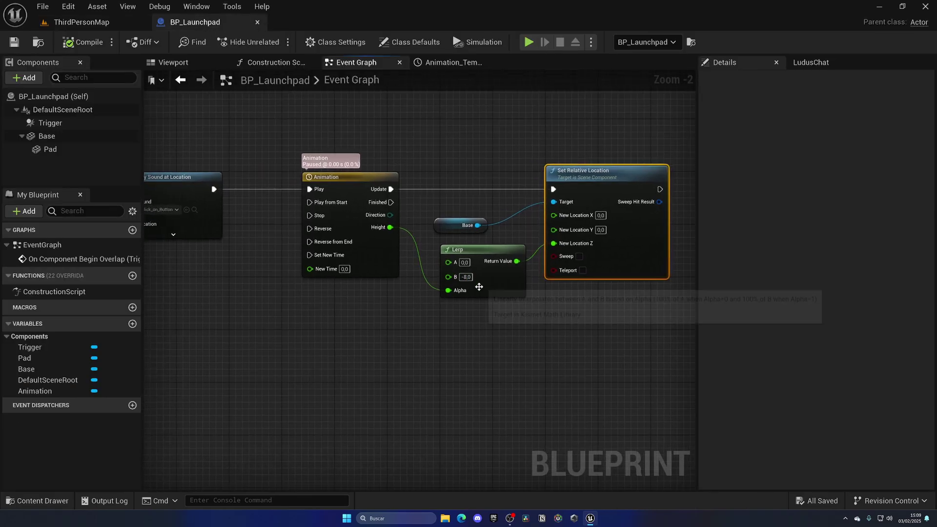
click(466, 277)
key(BackSpace)
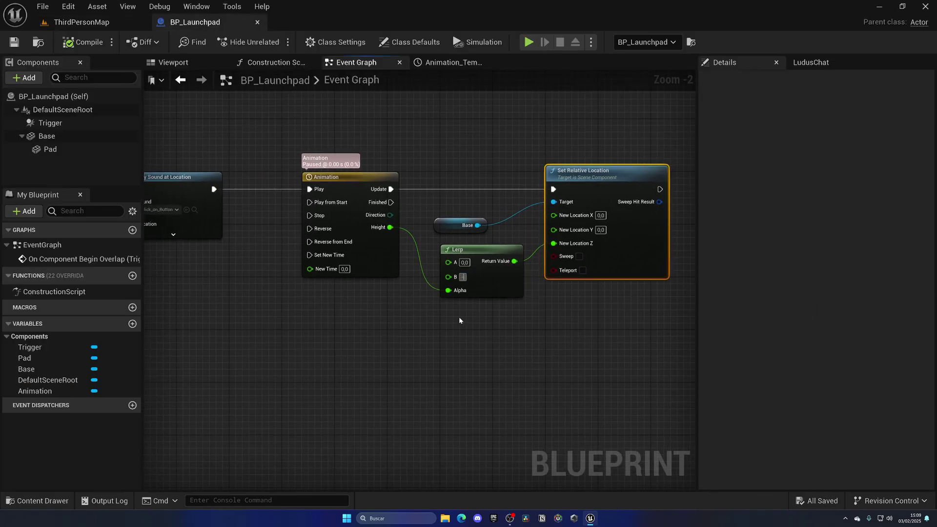
text(-15)
key(Return)
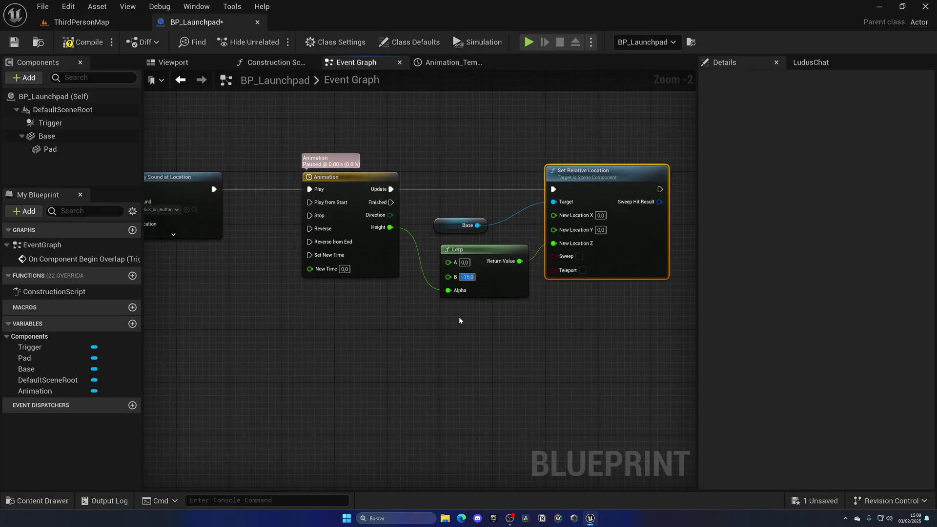
click(459, 321)
Step: Run the character over the launchpad several times in ThirdPersonMap to check the pad's movement
click(82, 22)
click(293, 153)
key(w)
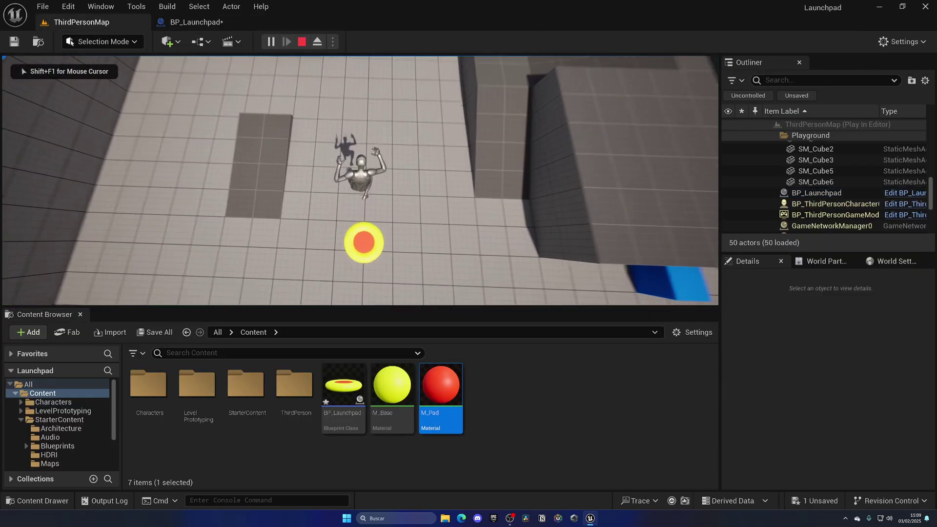
key(s)
key(w)
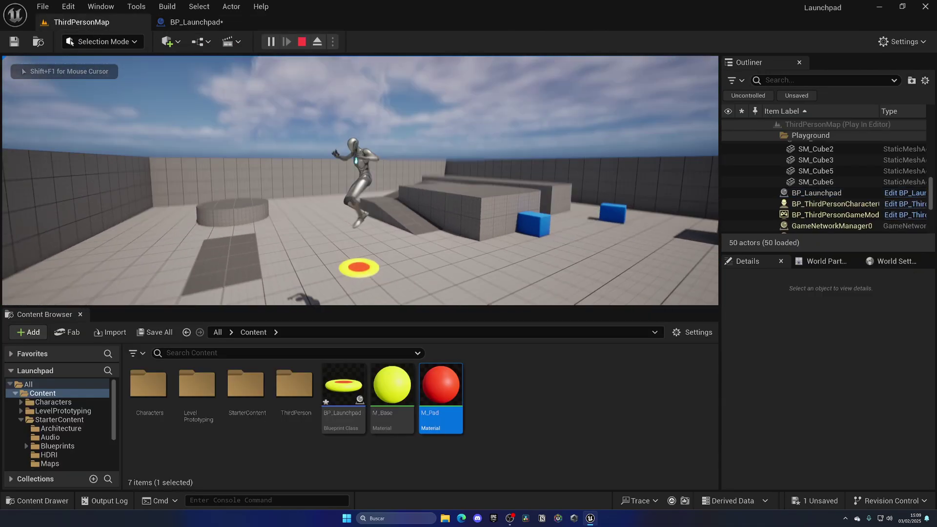
key(w)
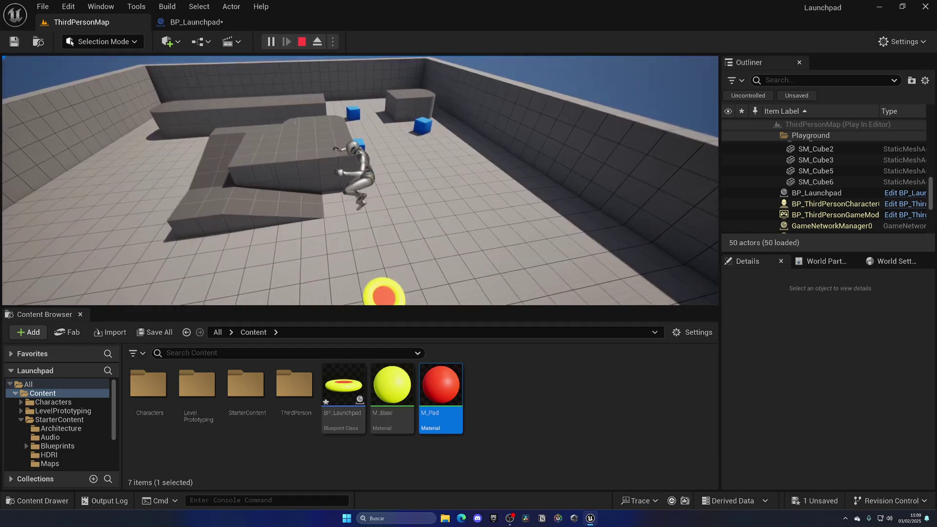
key(Escape)
Step: Set the Lerp node's B value to -200 and play-test the exaggerated launchpad movement in ThirdPersonMap
click(196, 22)
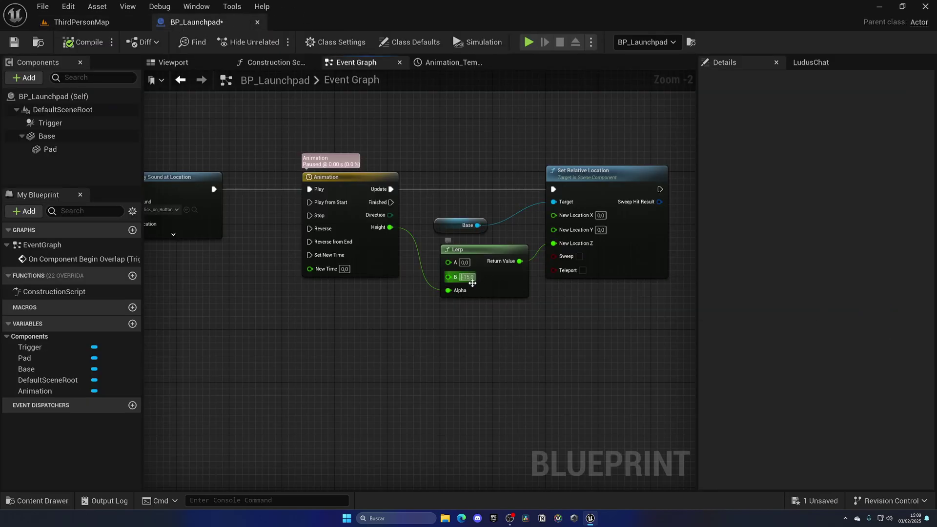
text(-200)
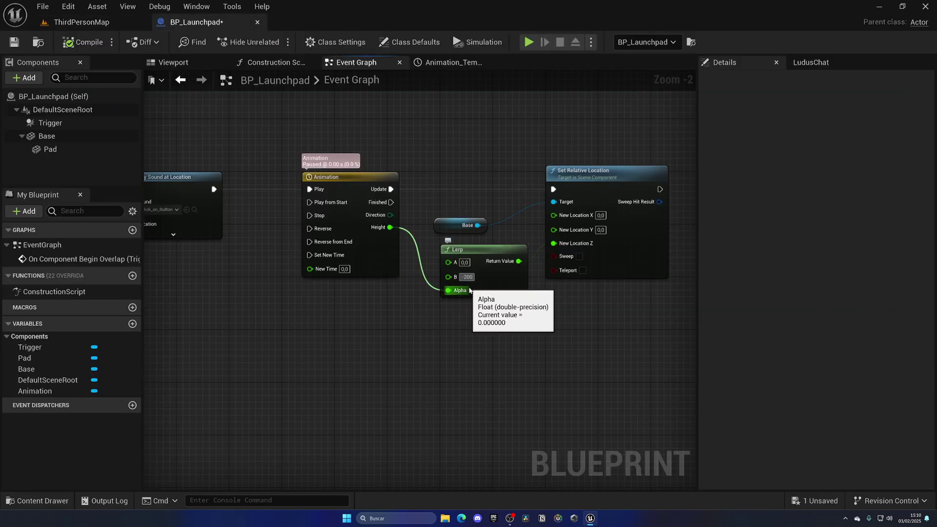
click(81, 22)
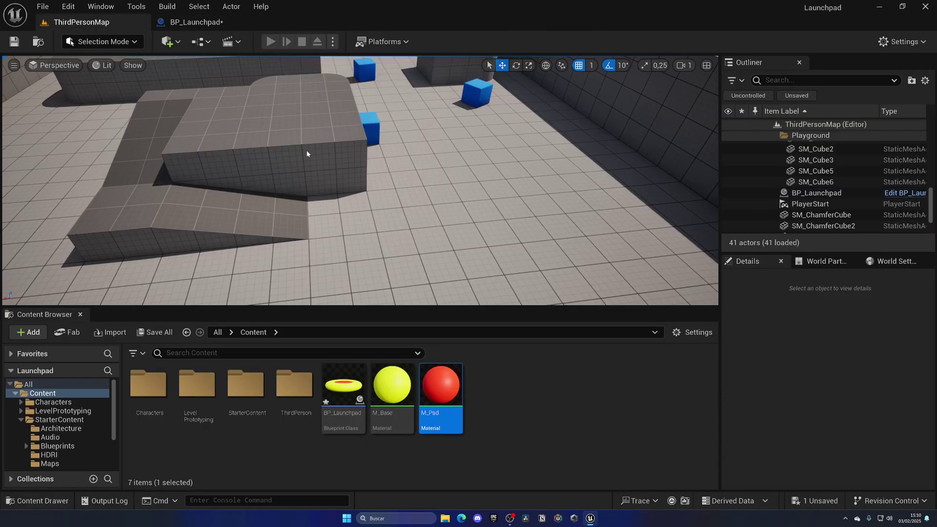
key(alt+p)
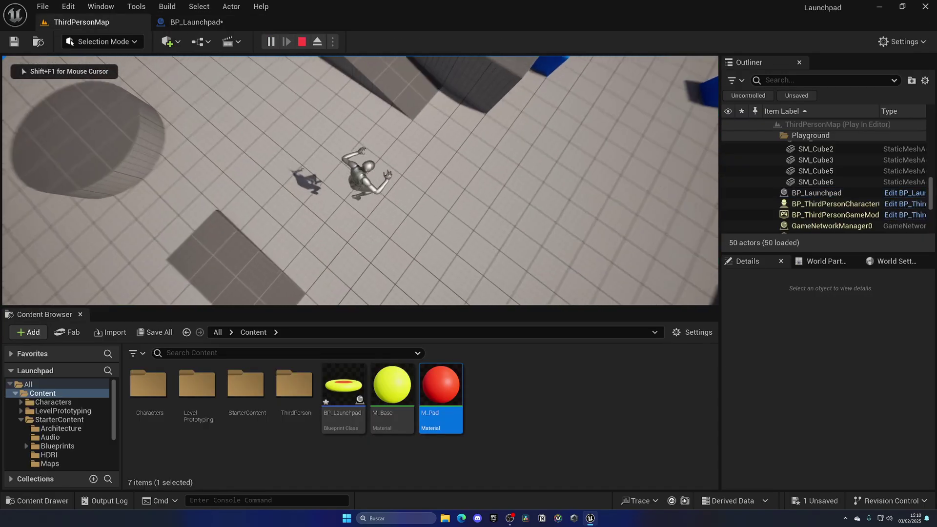
key(Escape)
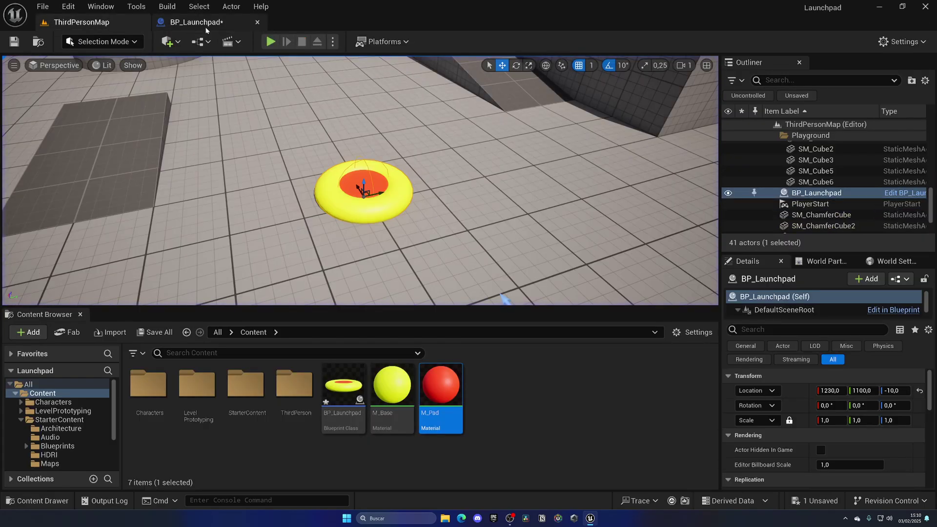
Step: Set the Lerp node's B value to -10 in BP_Launchpad and save the Blueprint
click(204, 23)
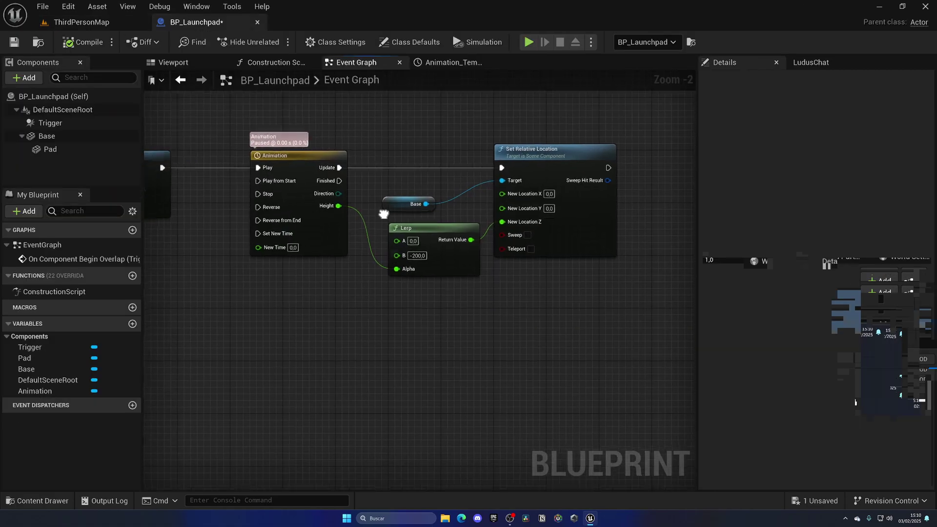
click(411, 257)
text(-10)
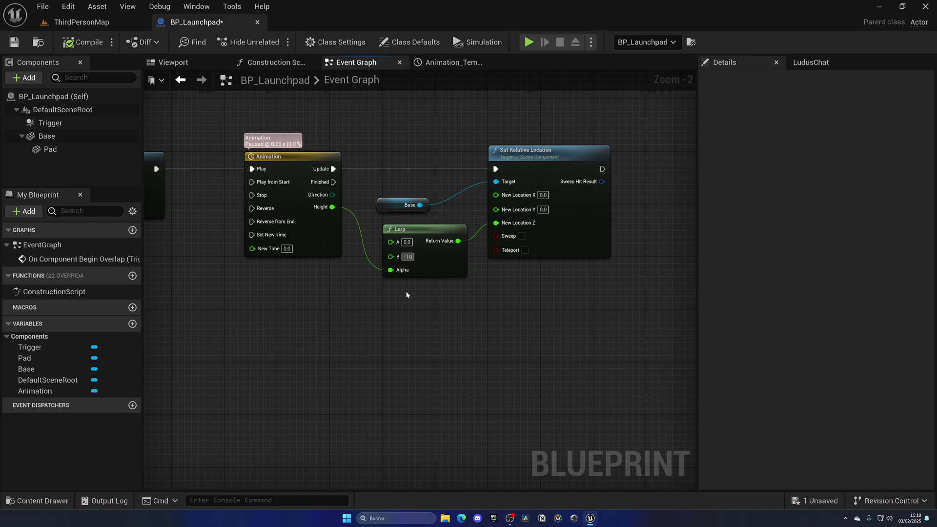
key(Return)
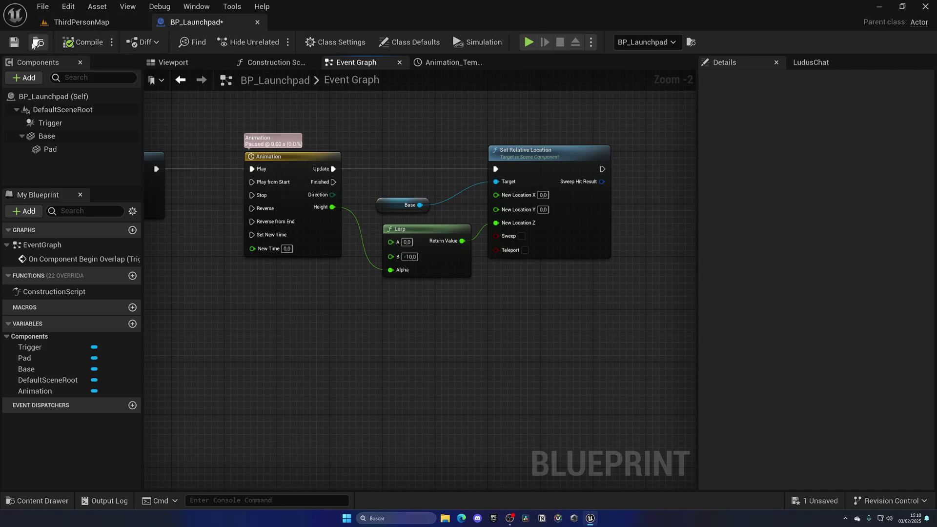
click(14, 42)
Step: Open the Animation timeline and set its length to 0.50
scroll(229, 207, down, 1)
right_drag(229, 207, 305, 262)
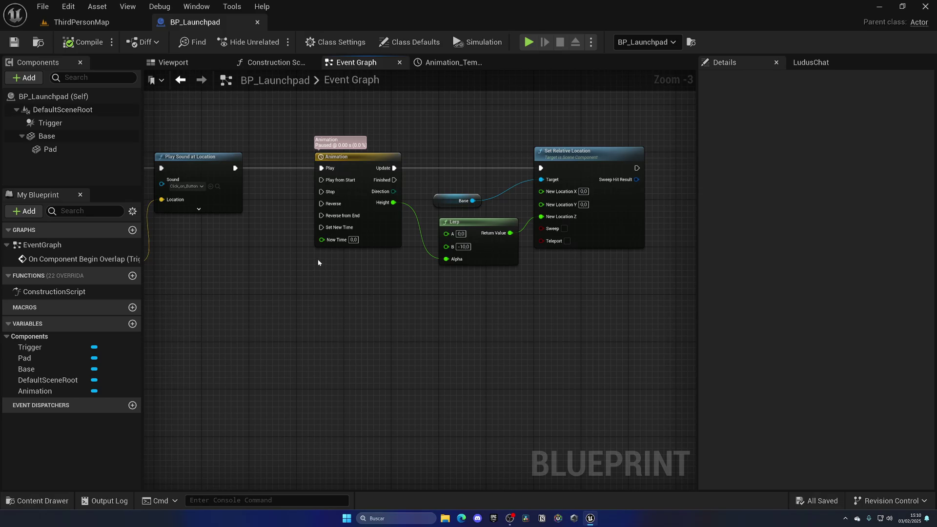
right_drag(318, 262, 400, 290)
scroll(403, 291, down, 1)
double_click(408, 237)
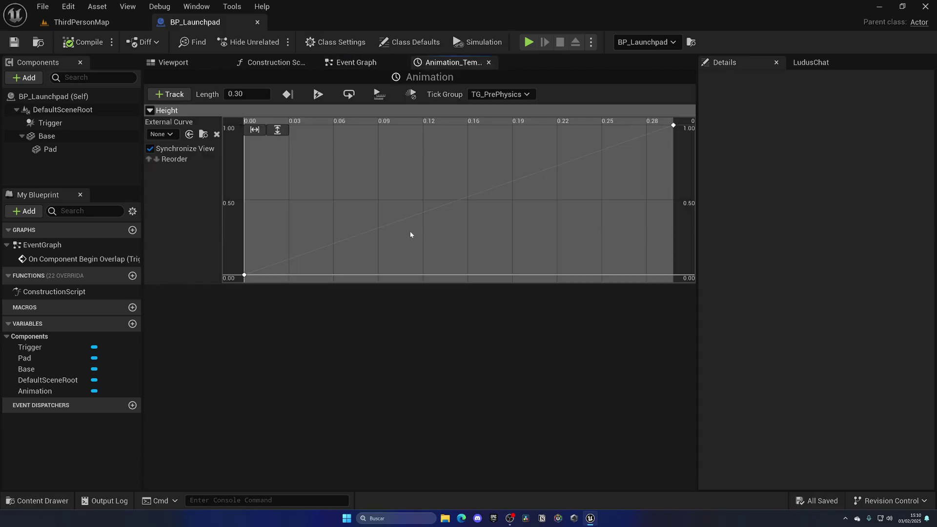
right_drag(408, 236, 414, 208)
scroll(420, 201, down, 4)
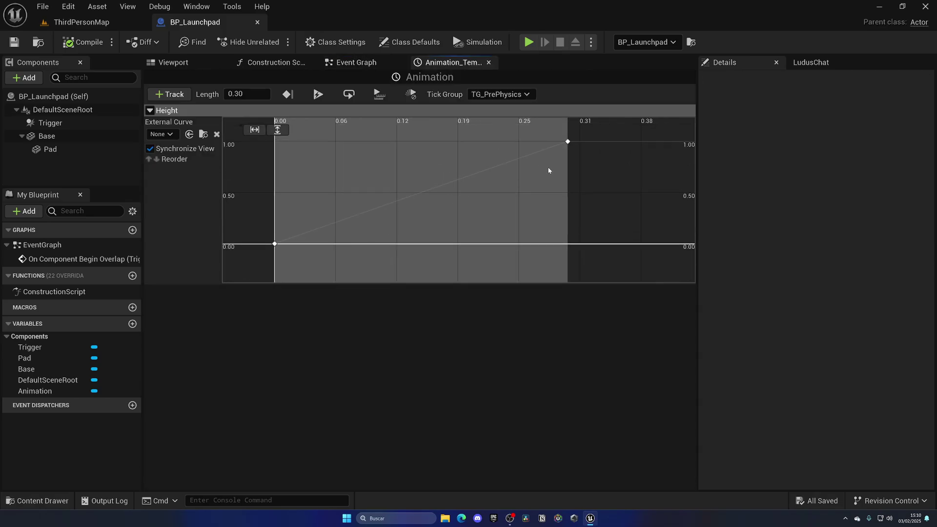
scroll(441, 153, down, 1)
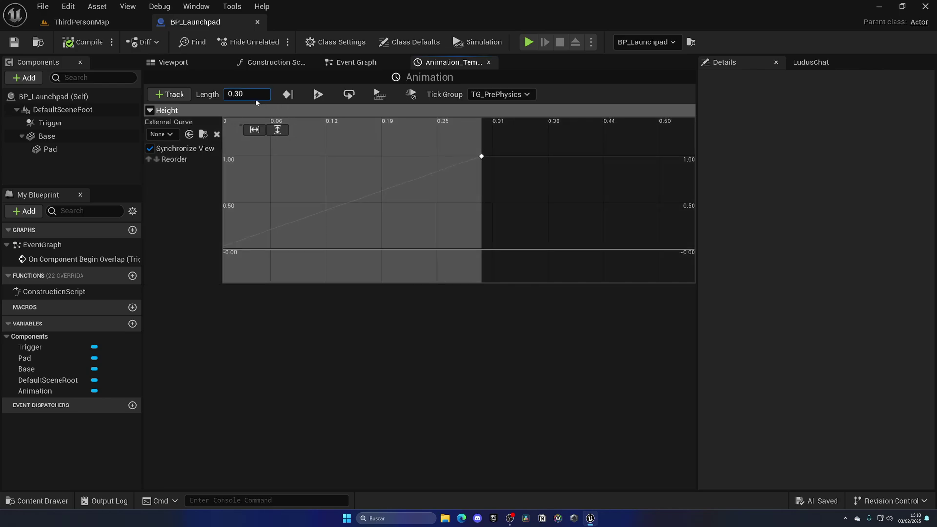
key(Return)
Step: Add a third key to the Height curve at time 0.5 with value 0
scroll(424, 175, down, 2)
right_drag(428, 175, 366, 153)
right_click(503, 205)
click(555, 226)
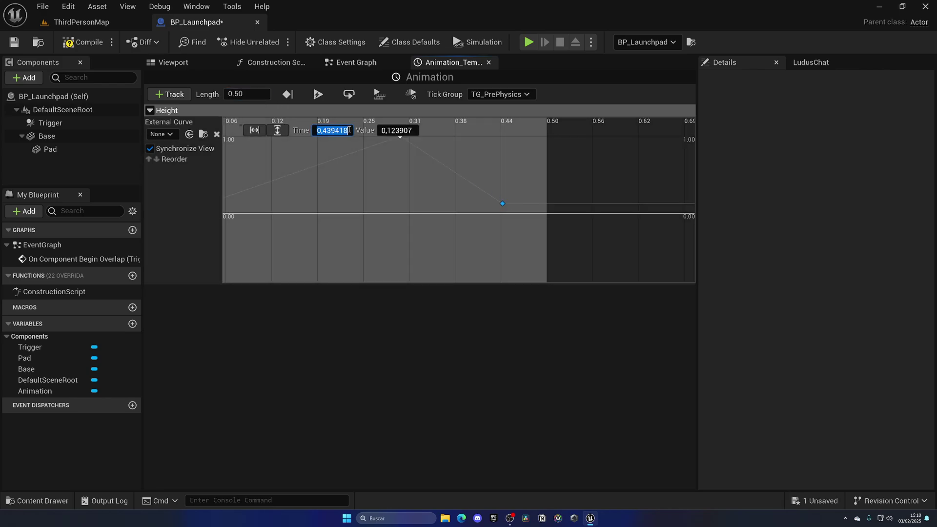
key(Return)
click(390, 131)
text(0)
key(Return)
Step: Compile and save BP_Launchpad, and close its Blueprint editor from the Event Graph
click(83, 43)
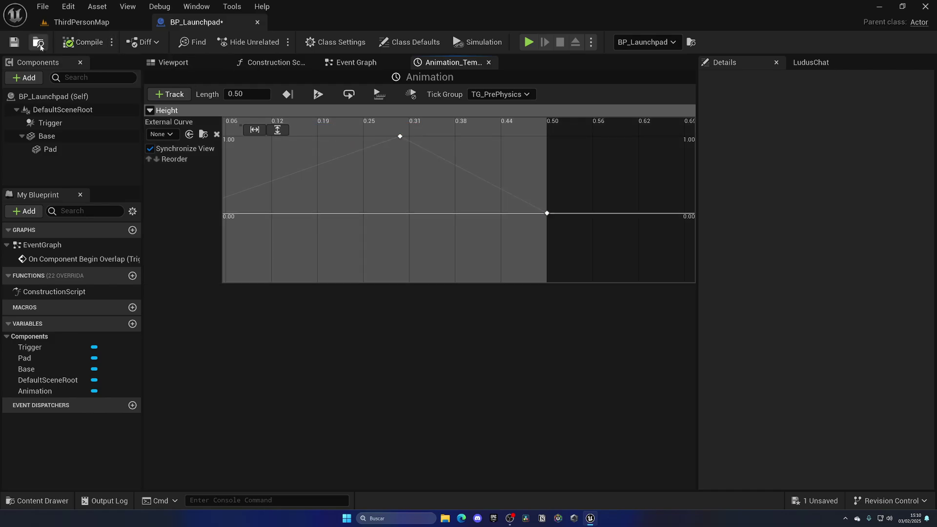
click(14, 42)
click(326, 65)
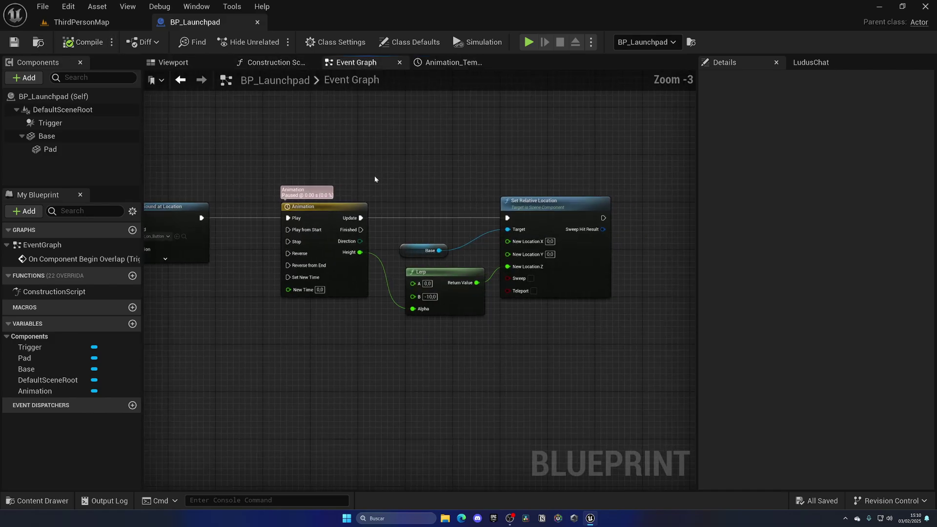
click(258, 22)
Step: Play-test the launchpad's down-and-up animation in ThirdPersonMap, end the session and focus the view on BP_Launchpad
click(271, 45)
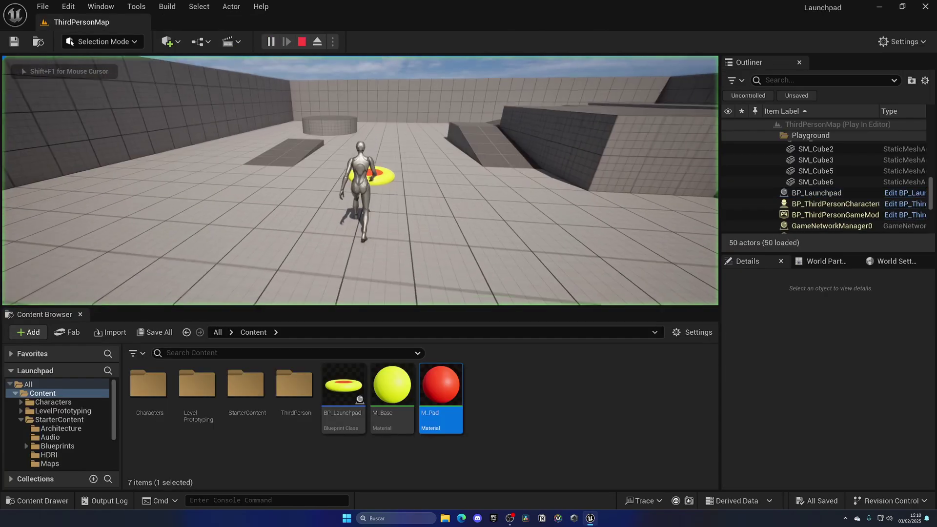
key(w)
key(Escape)
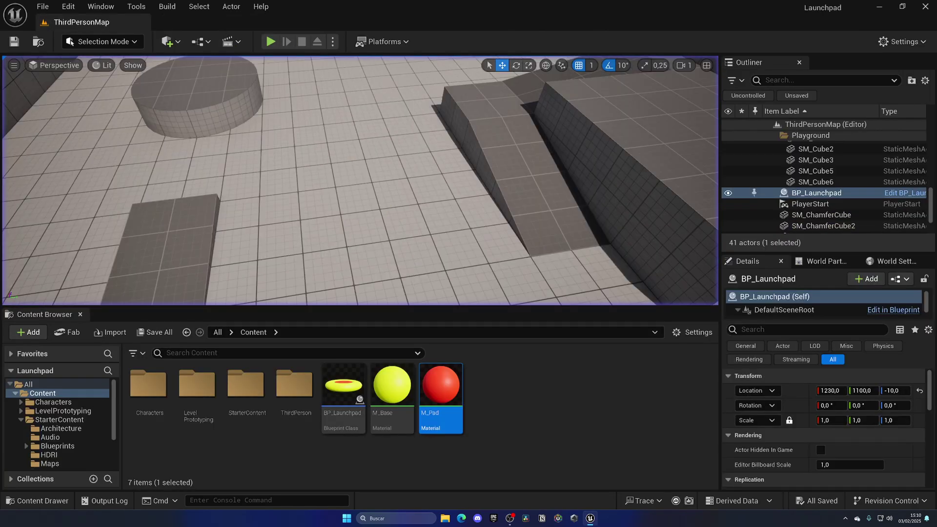
right_drag(360, 181, 391, 195)
key(f)
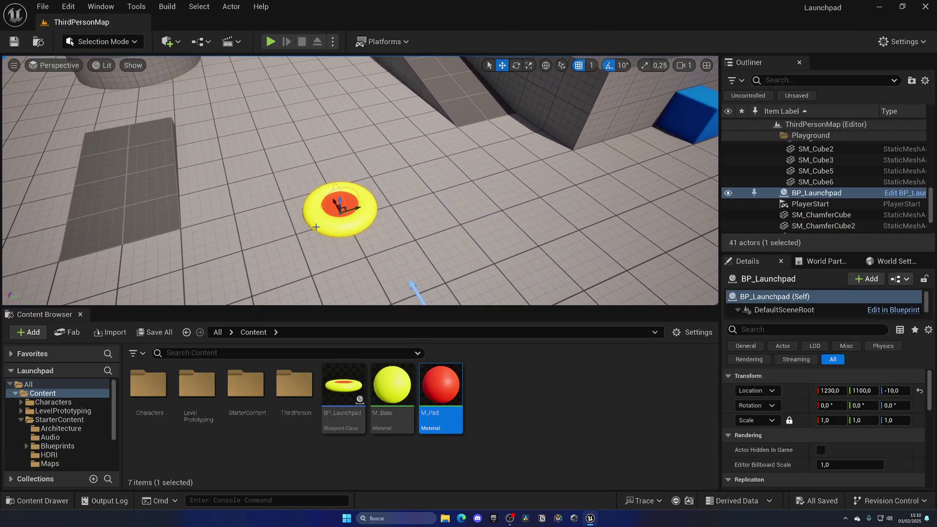
Step: Scale BP_Launchpad up to about 1.38 in X and Y and 1.24 in Z, and play-test it in ThirdPersonMap
key(r)
mouse_move(338, 201)
mouse_down()
mouse_move(352, 189)
mouse_move(344, 196)
mouse_up()
key(w)
click(271, 41)
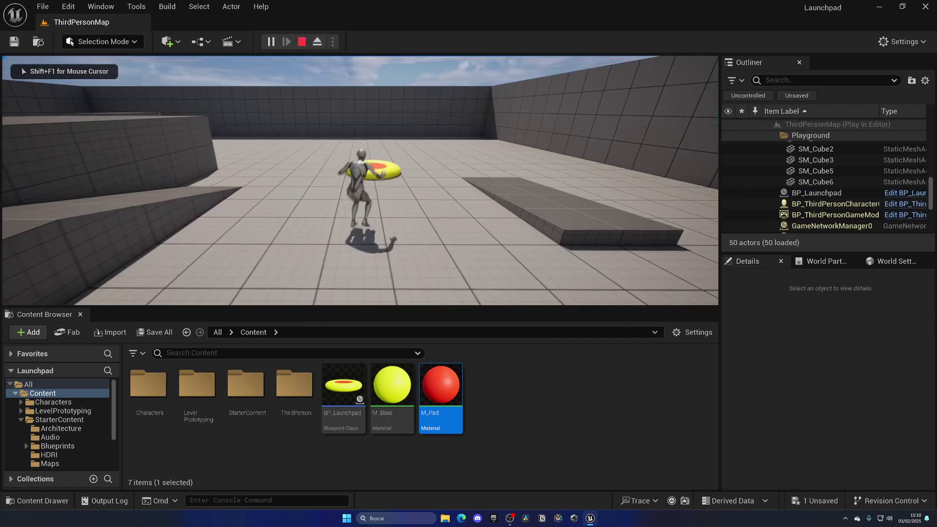
key(w)
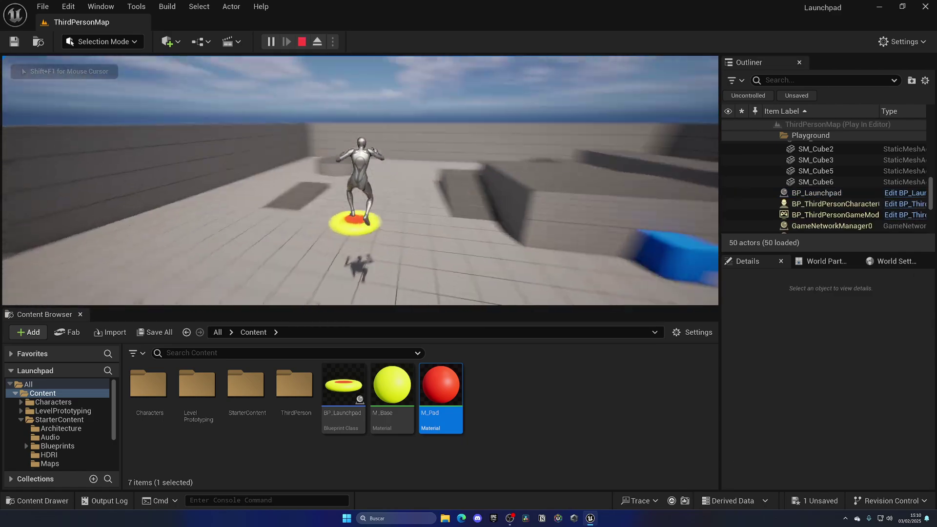
key(Escape)
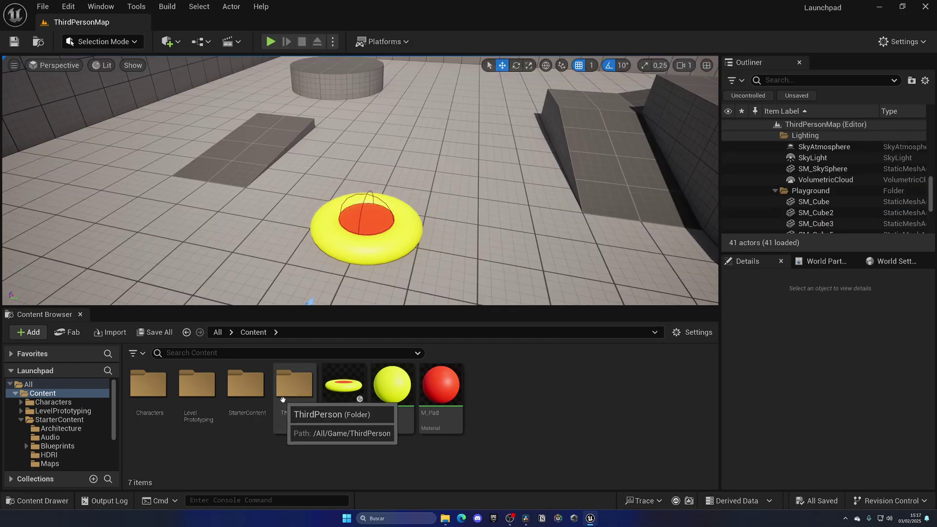
Step: Duplicate P_Explosion in StarterContent/Particles as P_Launchpad and open the copy docked in the main editor window
double_click(246, 388)
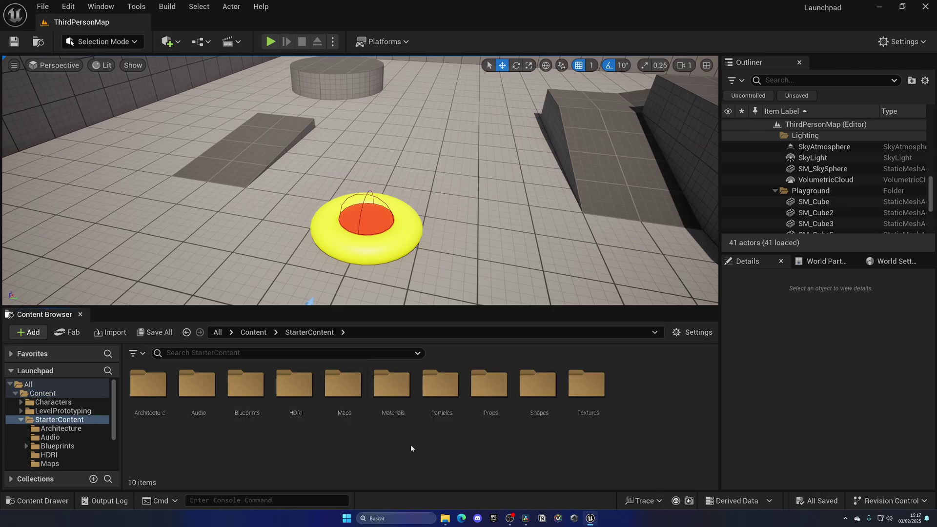
double_click(440, 388)
drag(235, 398, 271, 448)
key(ctrl+d)
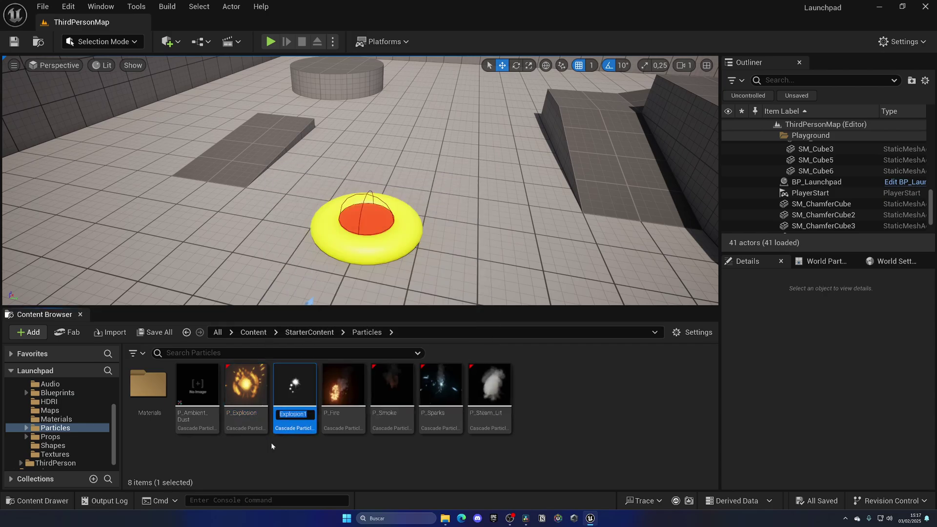
text(P_Launchpad)
key(Return)
key(Return)
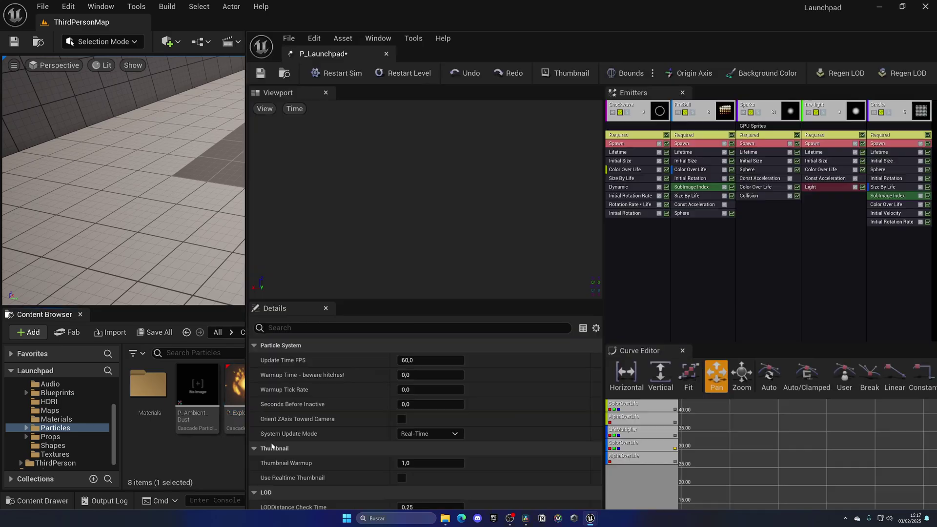
drag(335, 53, 257, 24)
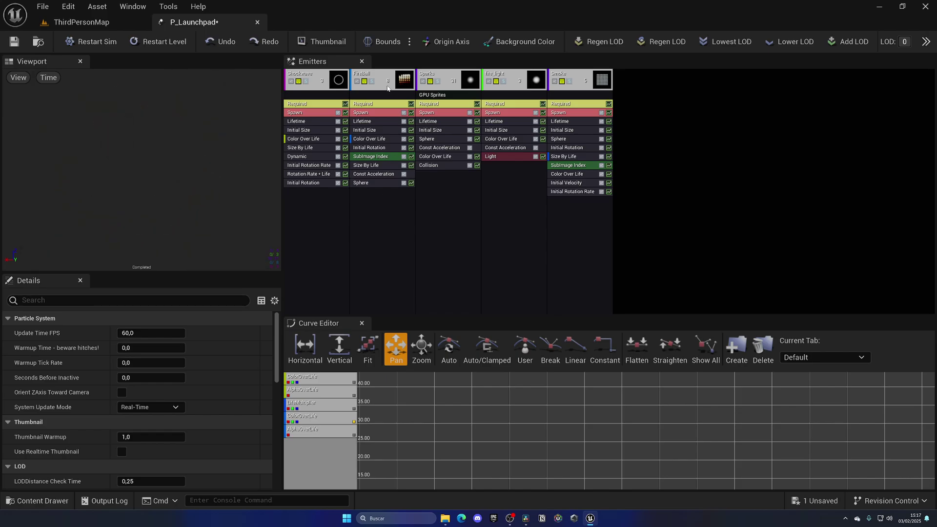
Step: Disable the FireBall and fire_light emitters in P_Launchpad, and save and close the particle system
click(370, 86)
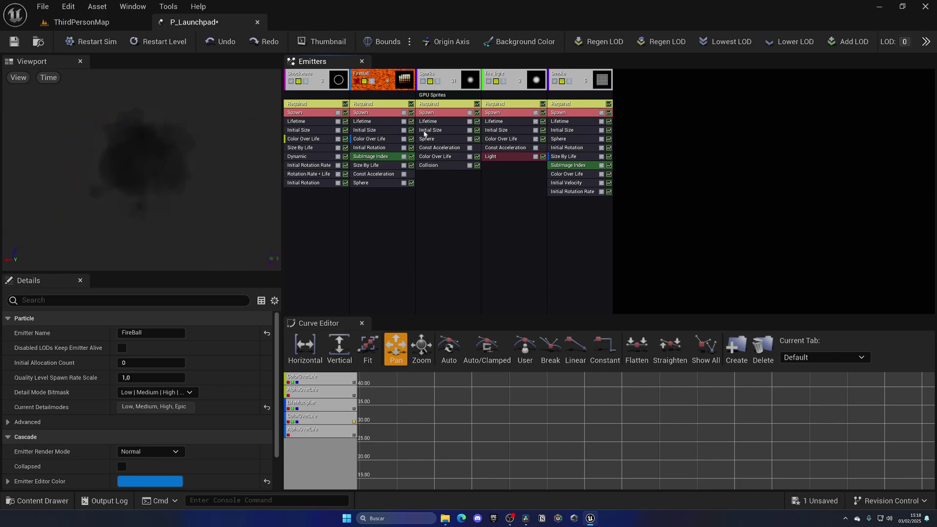
click(446, 86)
click(510, 89)
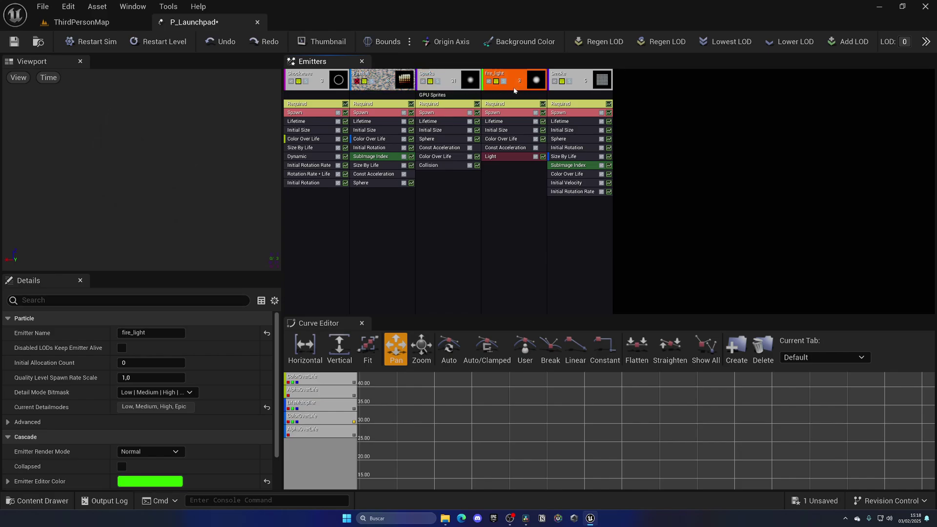
click(489, 81)
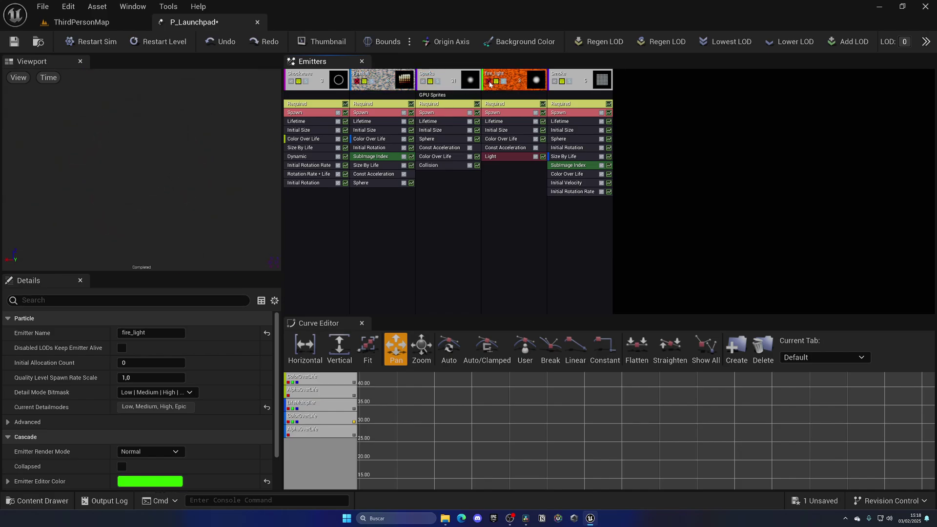
click(14, 42)
click(257, 22)
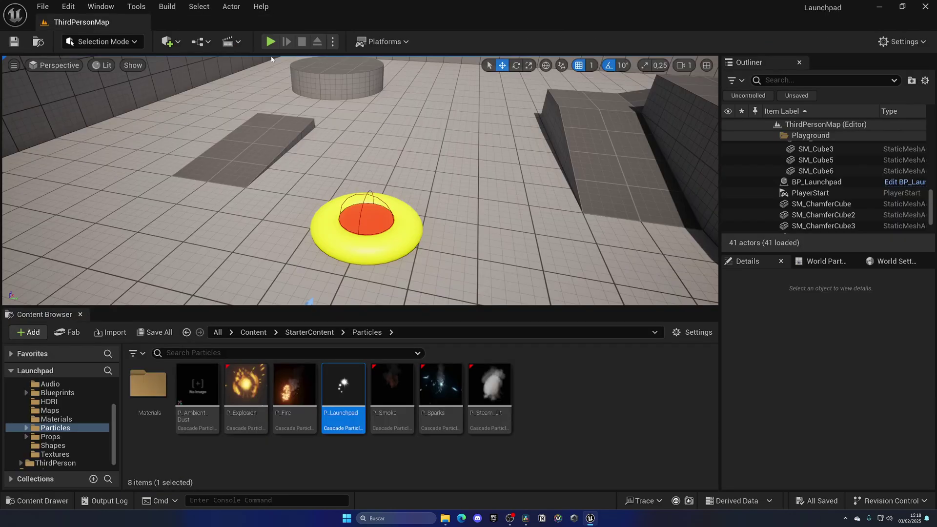
Step: Open the BP_Launchpad Blueprint and shift the Animation timeline node group away from Play Sound at Location to make room
click(338, 243)
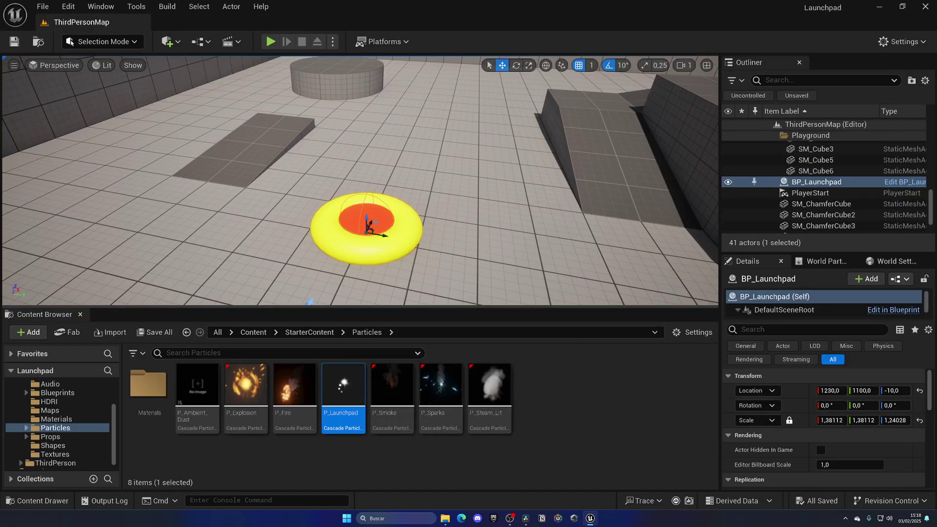
double_click(351, 240)
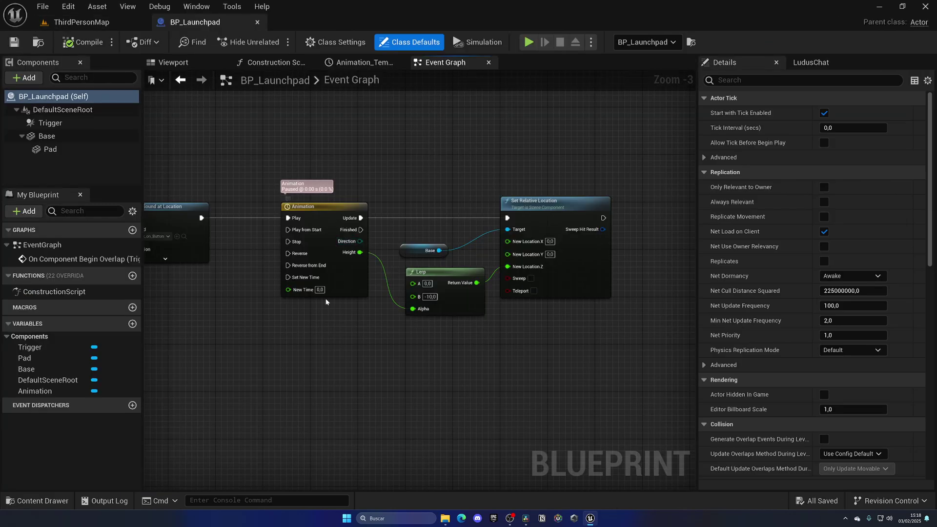
right_drag(330, 303, 354, 292)
drag(301, 159, 619, 353)
drag(342, 209, 513, 206)
click(329, 228)
Step: Add a Spawn Emitter at Location node executed after Play Sound at Location and align it with the execution line
scroll(296, 221, up, 1)
right_drag(296, 221, 323, 225)
drag(244, 209, 312, 209)
text(Spawn)
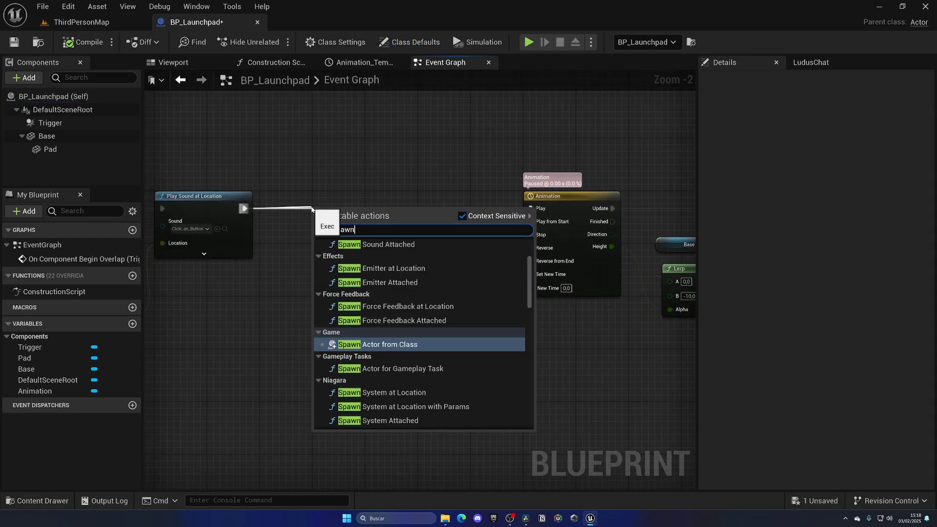
text( mi)
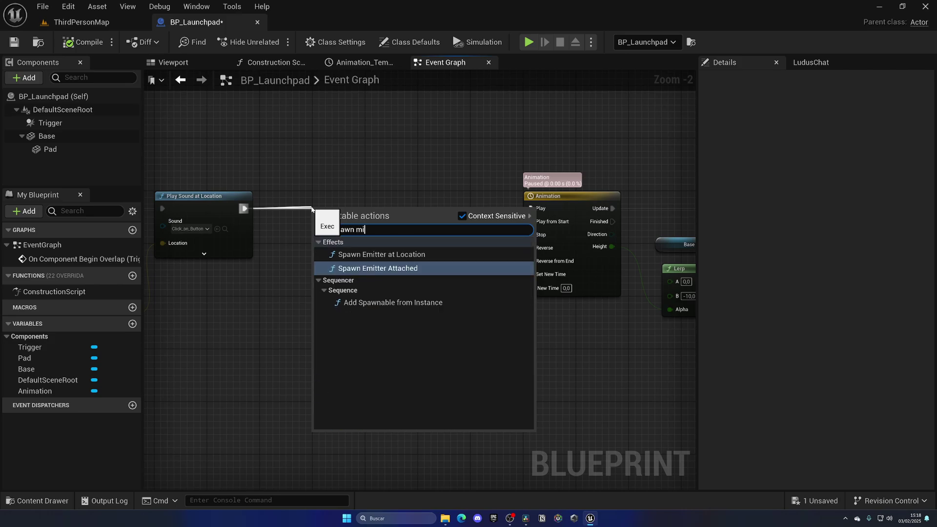
key(Up)
key(Return)
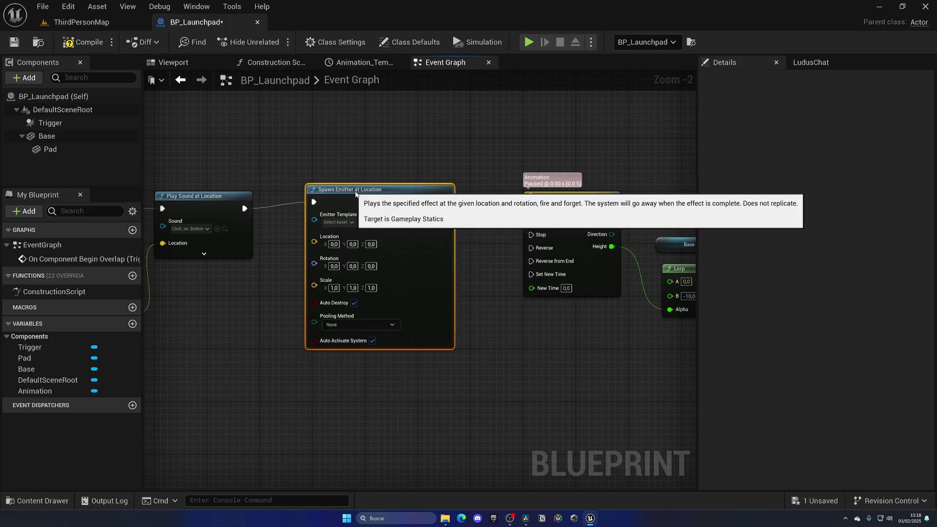
drag(356, 194, 363, 200)
Step: Set the Emitter Template of Spawn Emitter at Location to P_Launchpad
click(345, 228)
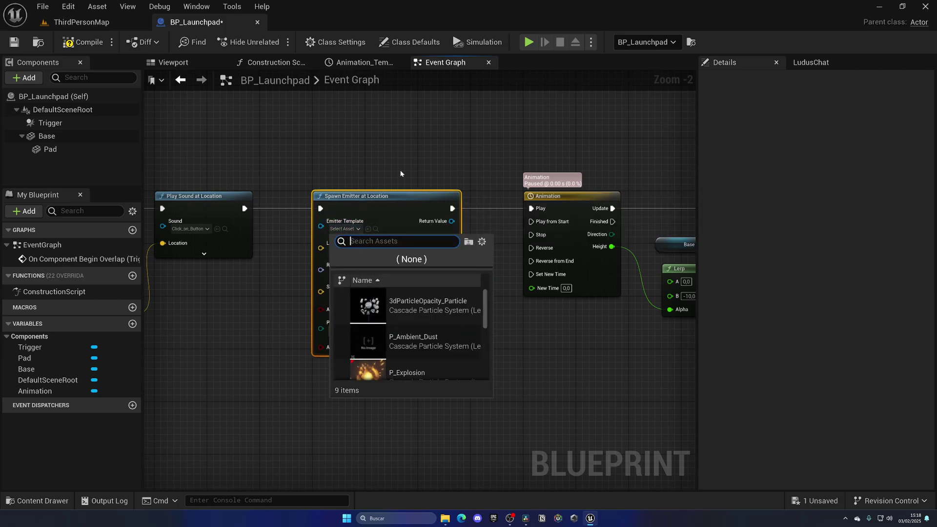
scroll(425, 356, down, 2)
click(428, 346)
Step: Connect Get Actor Location to the Location of Spawn Emitter at Location and set its Pooling Method to Auto Release
right_drag(325, 301, 506, 291)
drag(314, 303, 388, 292)
drag(503, 242, 502, 242)
right_drag(503, 244, 419, 238)
click(430, 307)
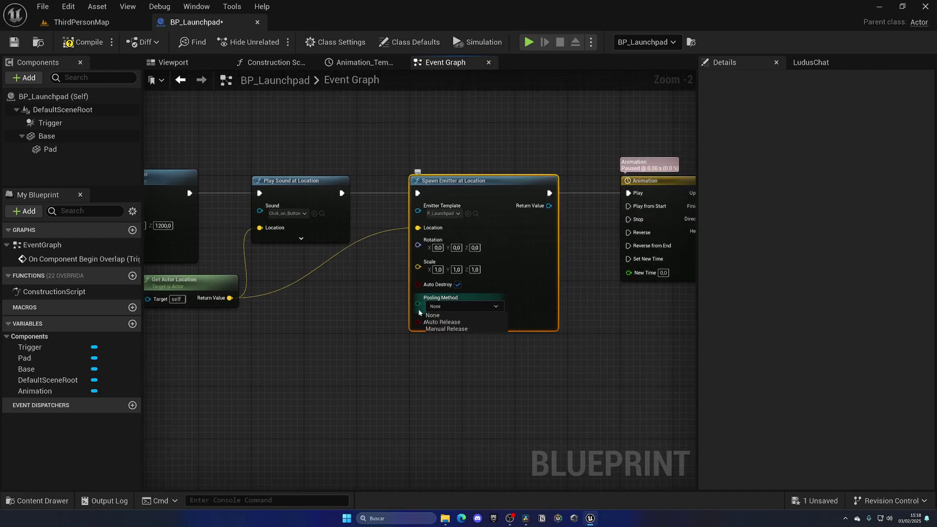
Step: Save BP_Launchpad and play-test the spawned particle effect in ThirdPersonMap, ending the session after the launch
click(11, 44)
mouse_move(93, 22)
mouse_down()
mouse_move(190, 27)
mouse_move(98, 23)
mouse_up()
click(271, 42)
click(193, 101)
key(w)
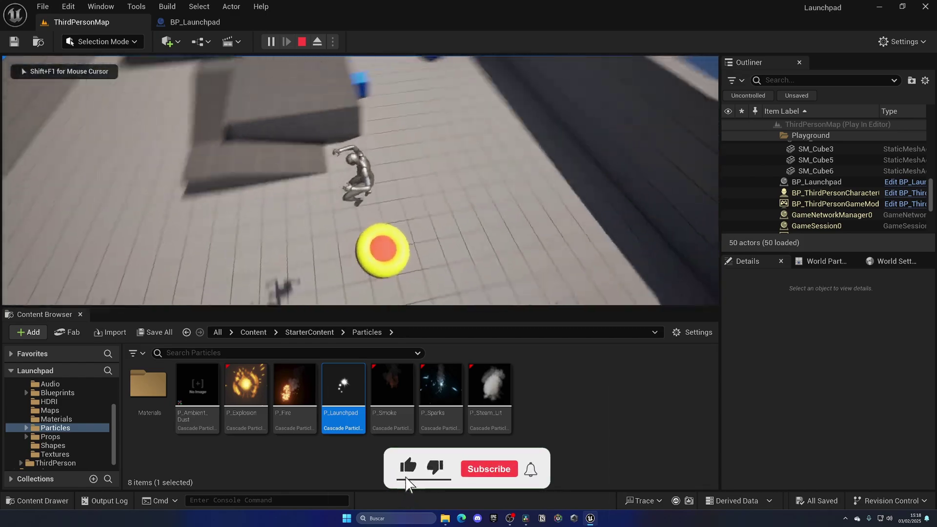
key(Escape)
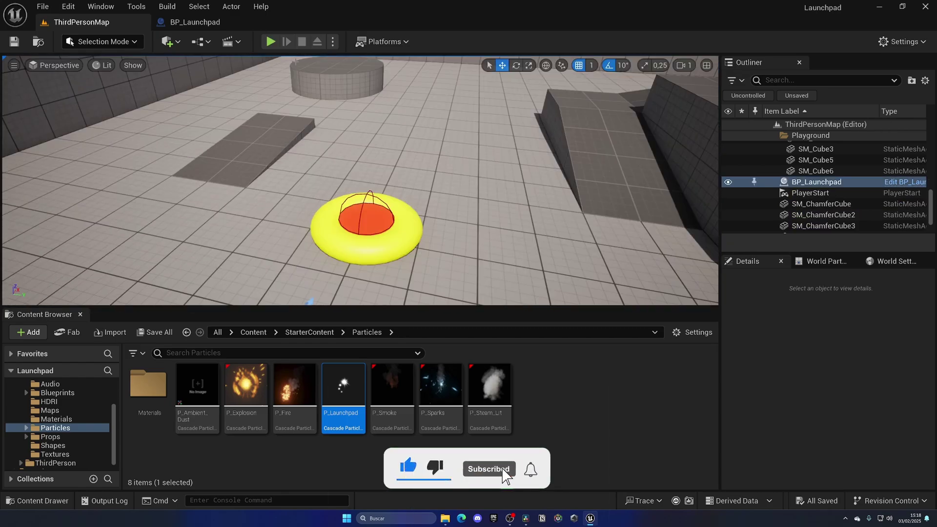
Step: Set the Scale of Spawn Emitter at Location to 1,5 on X, Y and Z
click(195, 22)
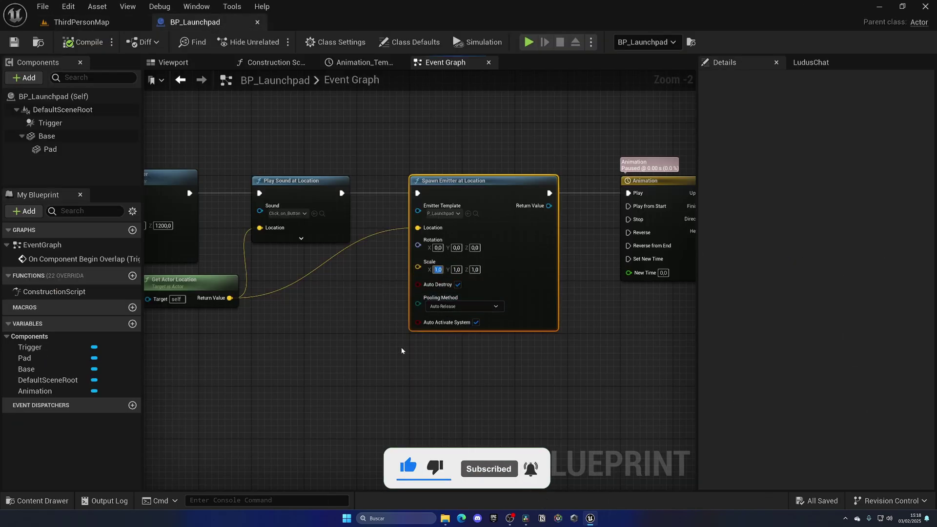
text(1,5)
key(Tab)
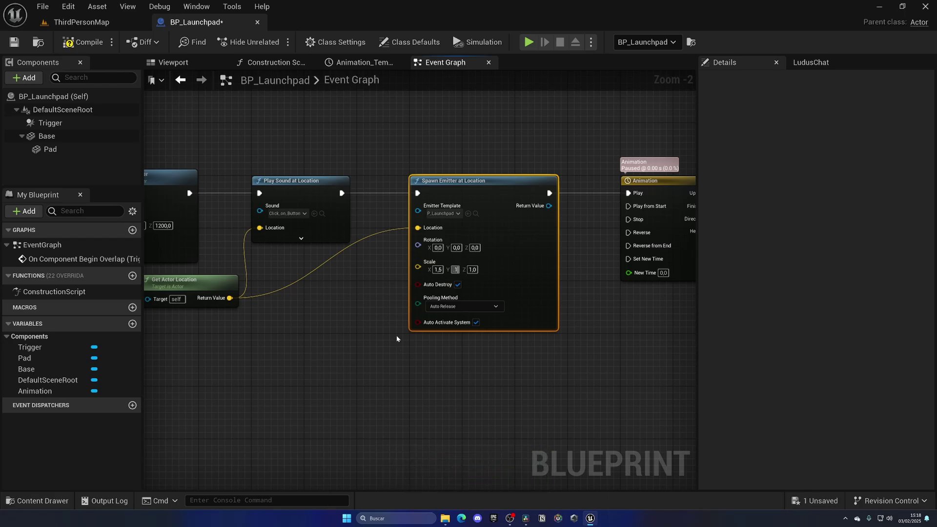
text(1,5)
key(Tab)
text(1,5)
Step: Add a vector of Z 30 to the Get Actor Location result and feed the sum into Spawn Emitter at Location's Location
right_drag(330, 339, 387, 338)
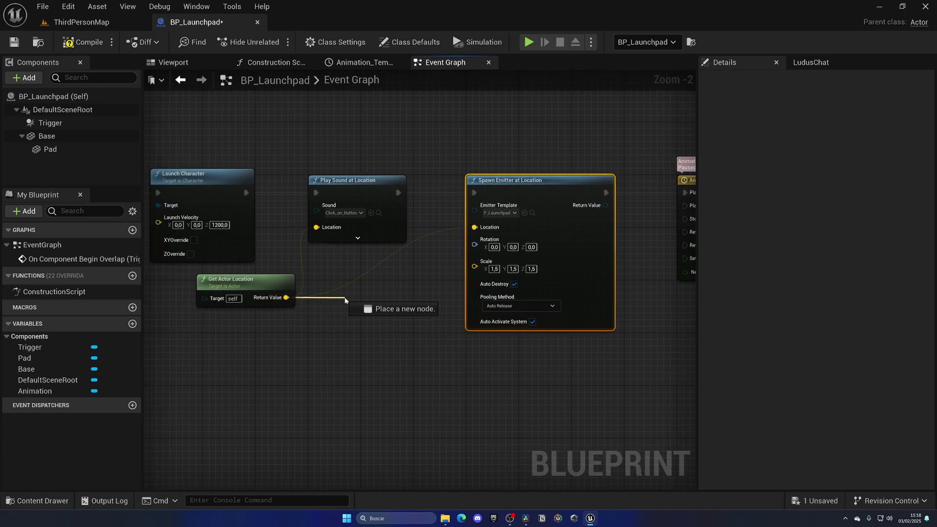
drag(345, 299, 347, 300)
text(+)
key(Return)
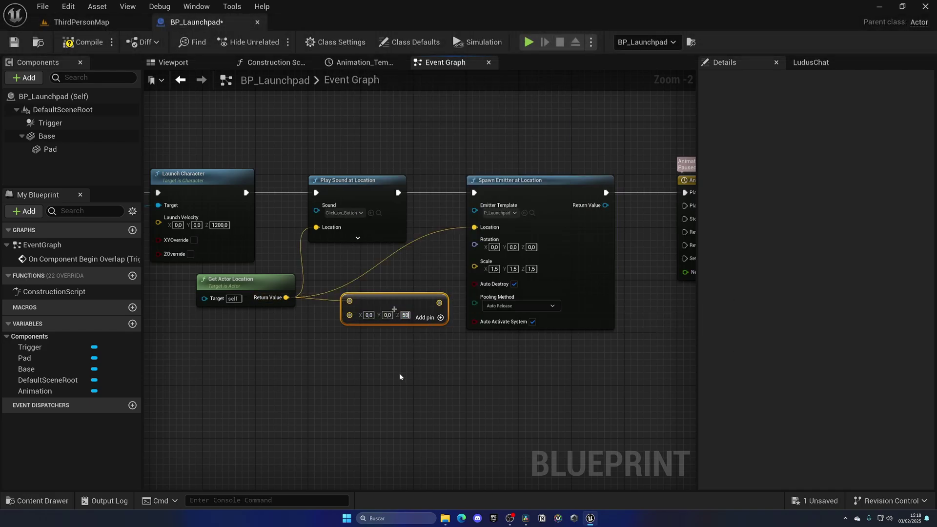
key(BackSpace)
text(30)
drag(443, 303, 447, 296)
Step: Play-test the raised and enlarged launch effect in ThirdPersonMap and end the session
drag(92, 23, 196, 27)
click(272, 43)
key(w)
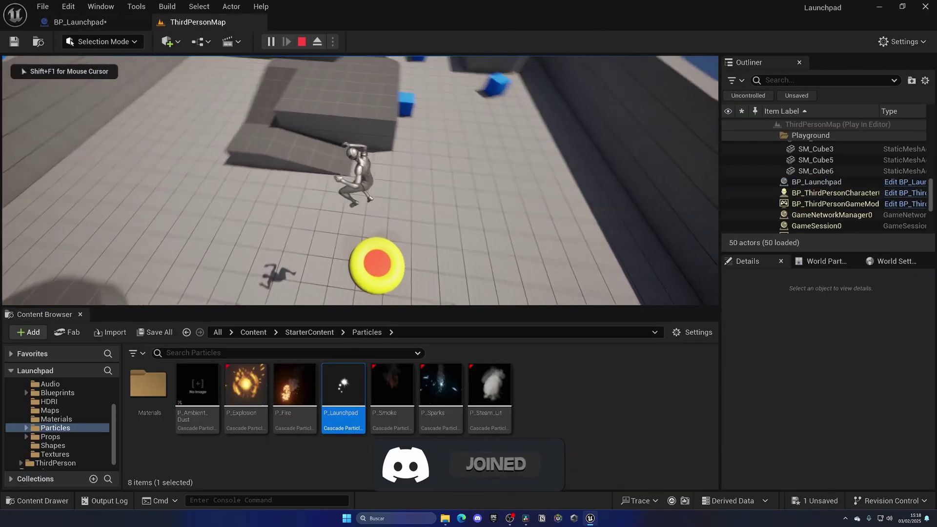
key(Escape)
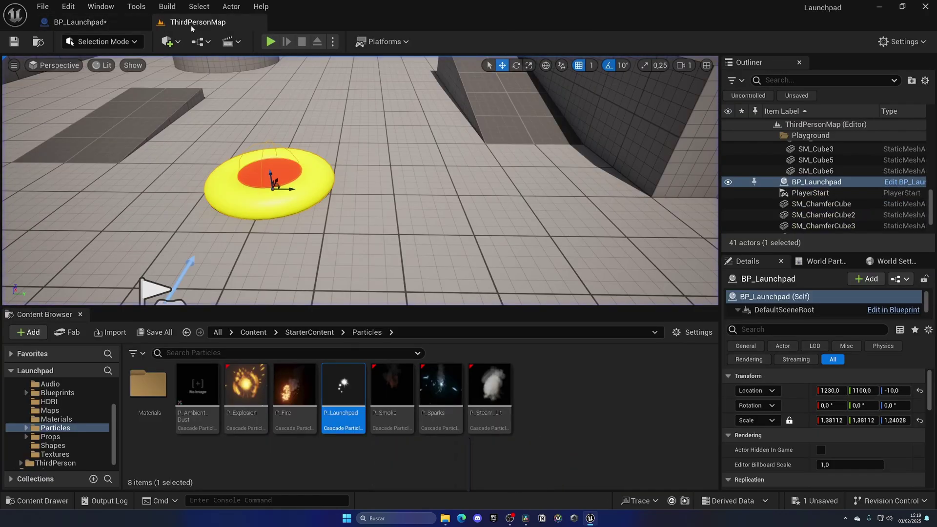
Step: Set the X and Y Scale of Spawn Emitter at Location to 1,2 in the BP_Launchpad Event Graph
click(193, 23)
click(493, 269)
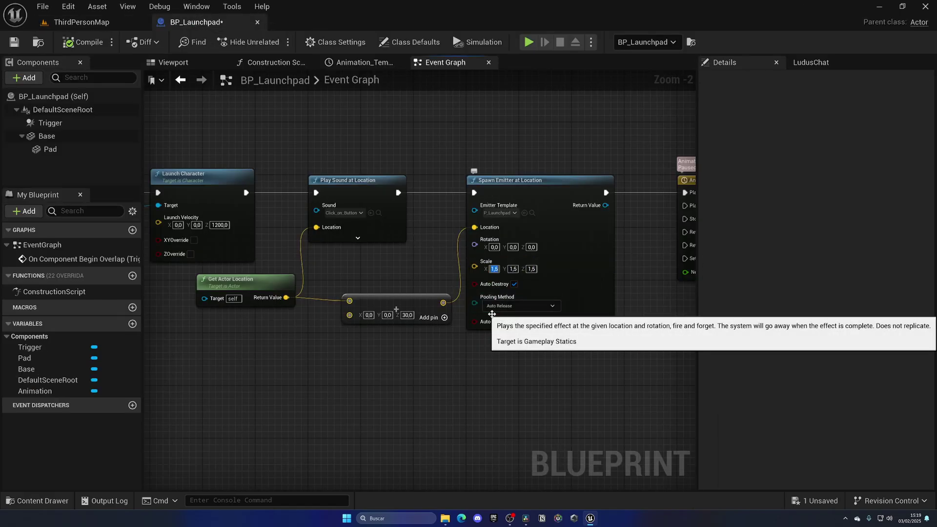
text(1,2)
key(Tab)
text(1,2)
key(Return)
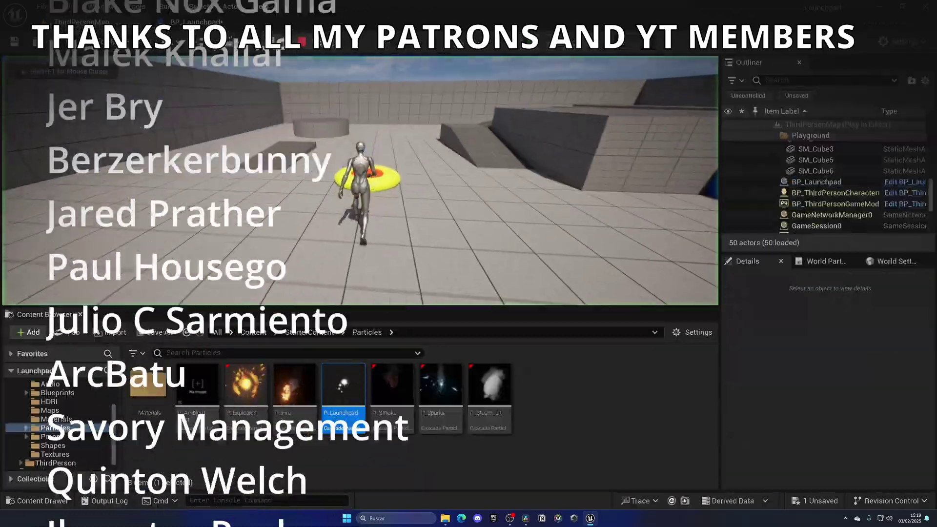
Step: Switch back to Unreal Editor as needed and play-test the finished launchpad repeatedly with the resized particle effect
key(d)
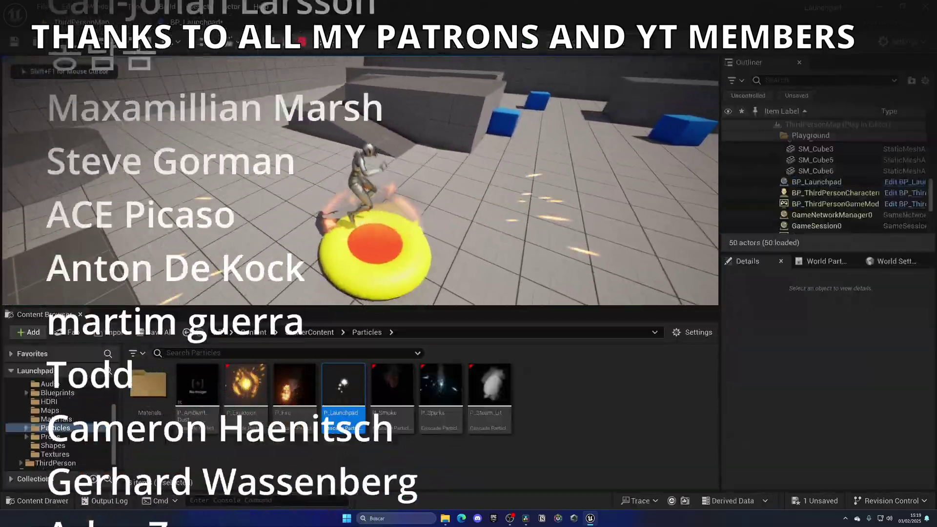
key(w)
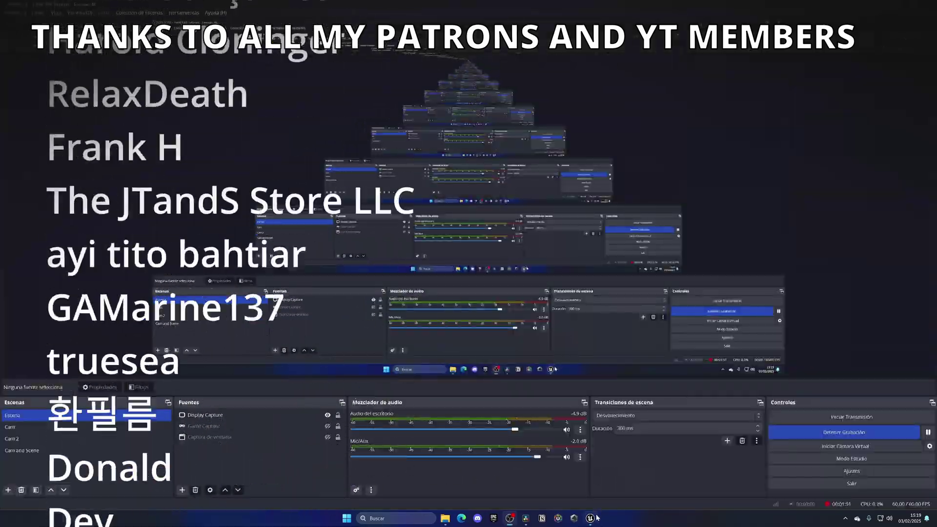
click(592, 517)
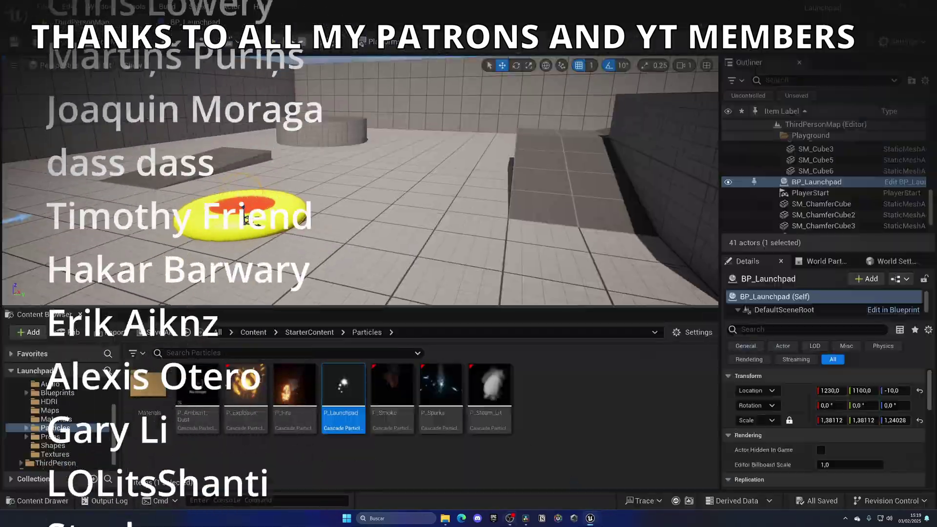
key(alt+p)
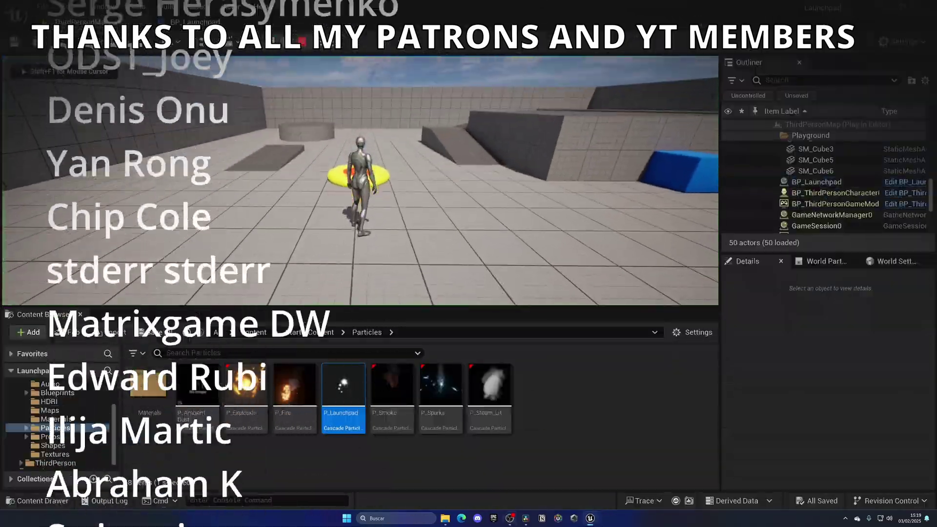
key(w)
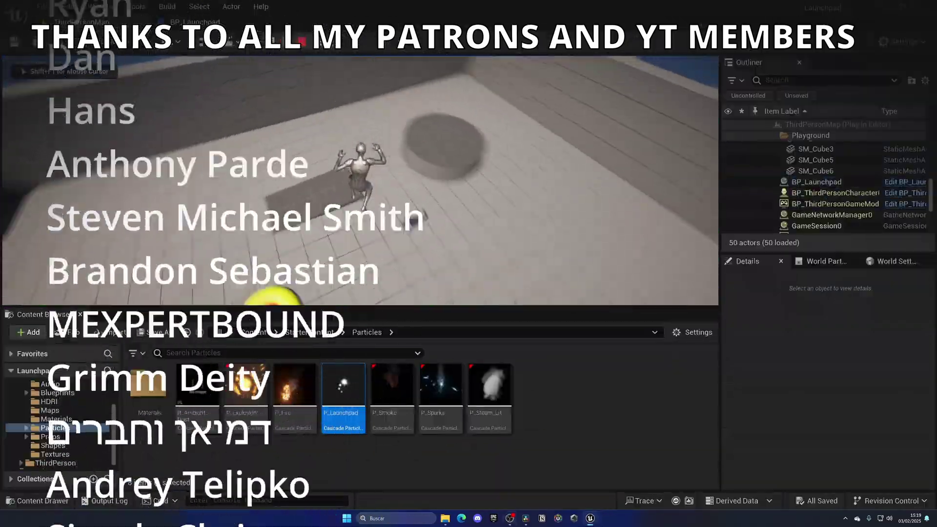
key(w)
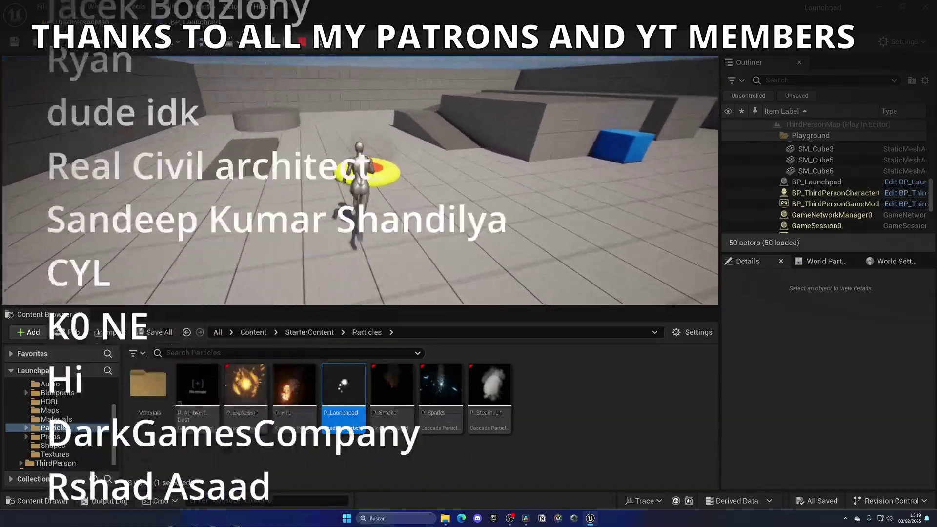
key(w)
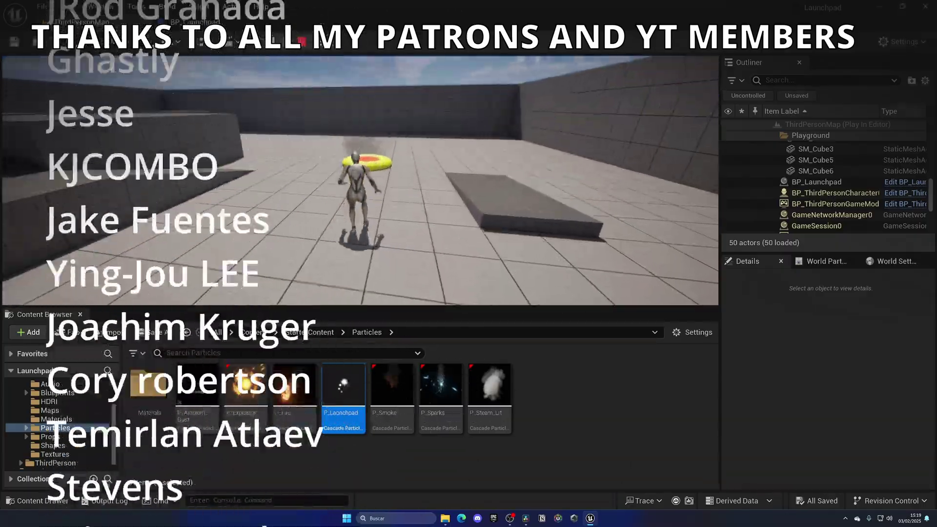